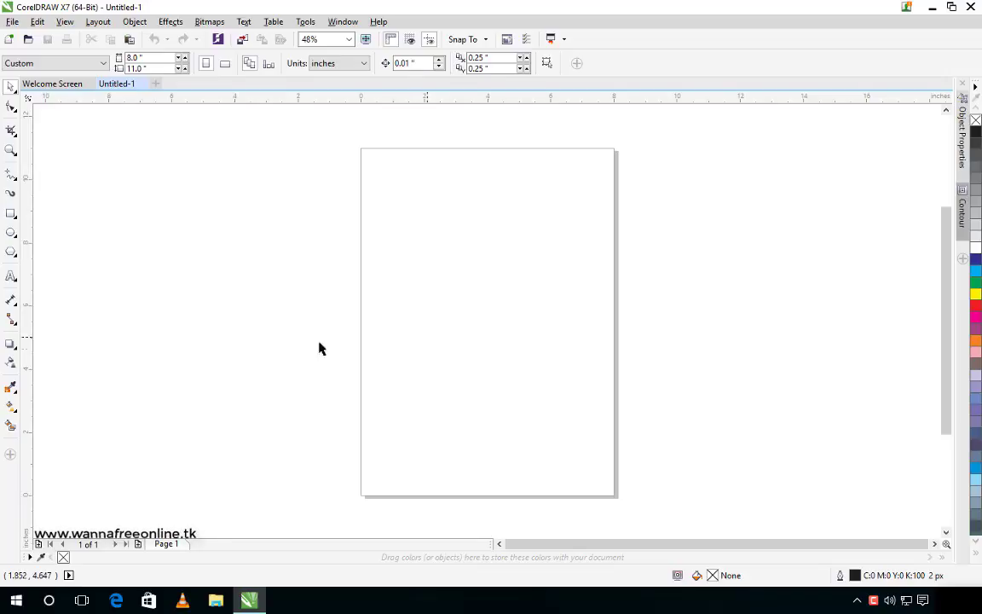
Draw a rectangle about 2.9 by 3.1 inches left of the page and a pentagon about 3.2 inches wide in the page's lower right.
click(15, 349)
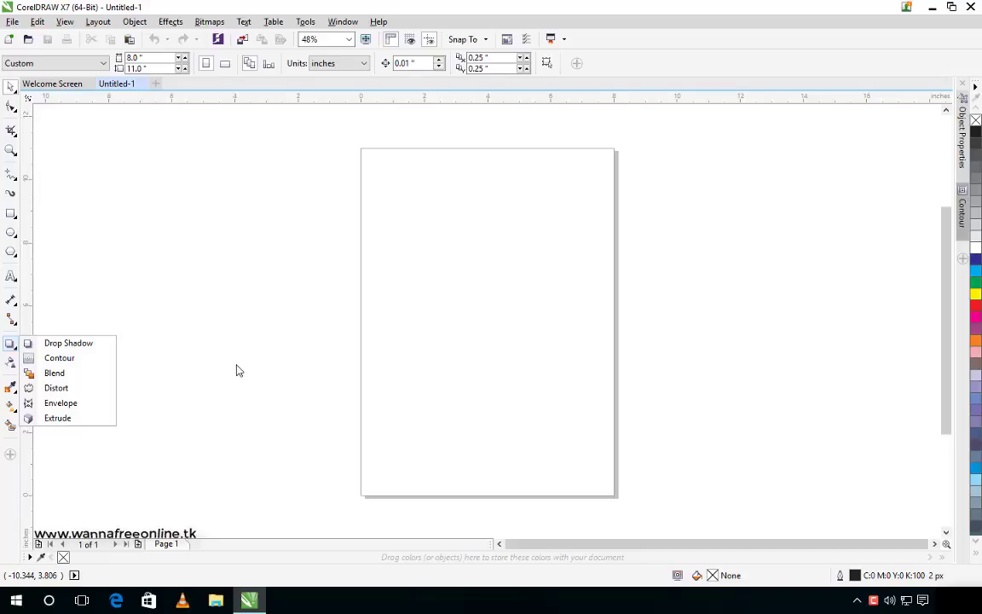
click(58, 373)
click(9, 214)
mouse_move(160, 220)
mouse_down()
mouse_move(264, 328)
mouse_move(254, 319)
mouse_up()
click(11, 252)
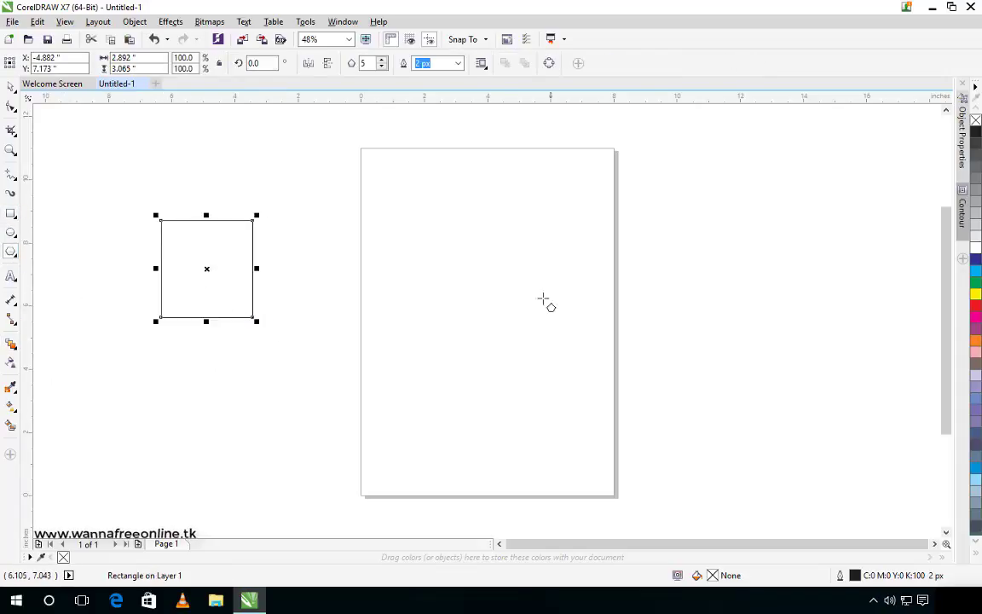
drag(499, 304, 605, 409)
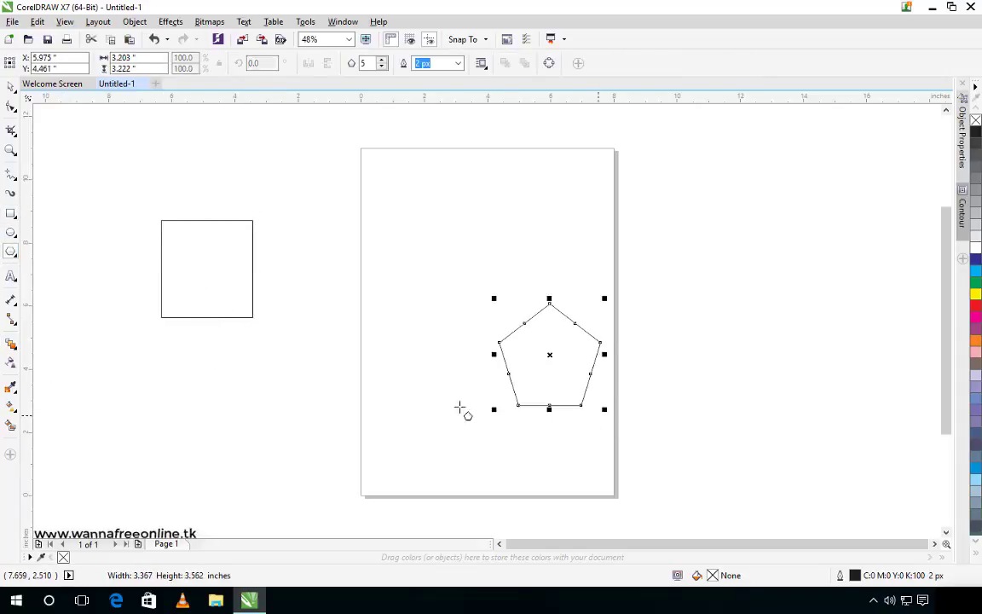
Blend the rectangle into the pentagon with a direct 20-step blend.
click(12, 344)
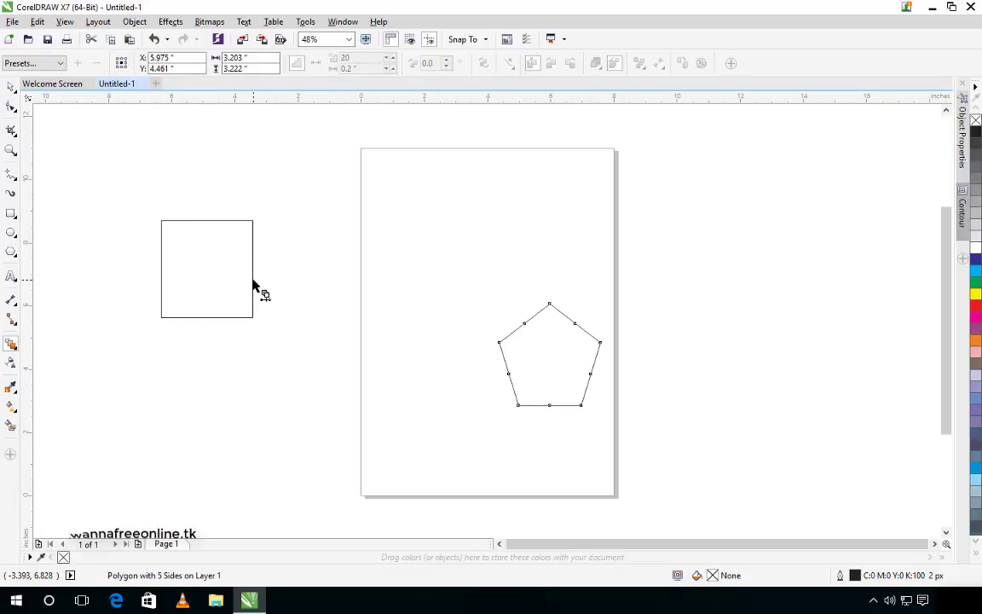
drag(252, 269, 512, 368)
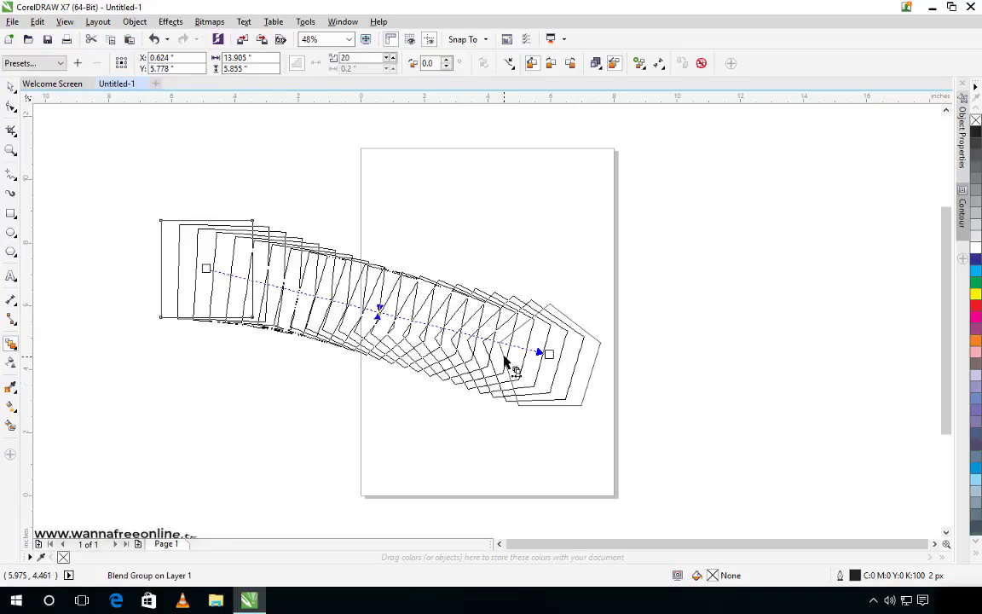
click(11, 87)
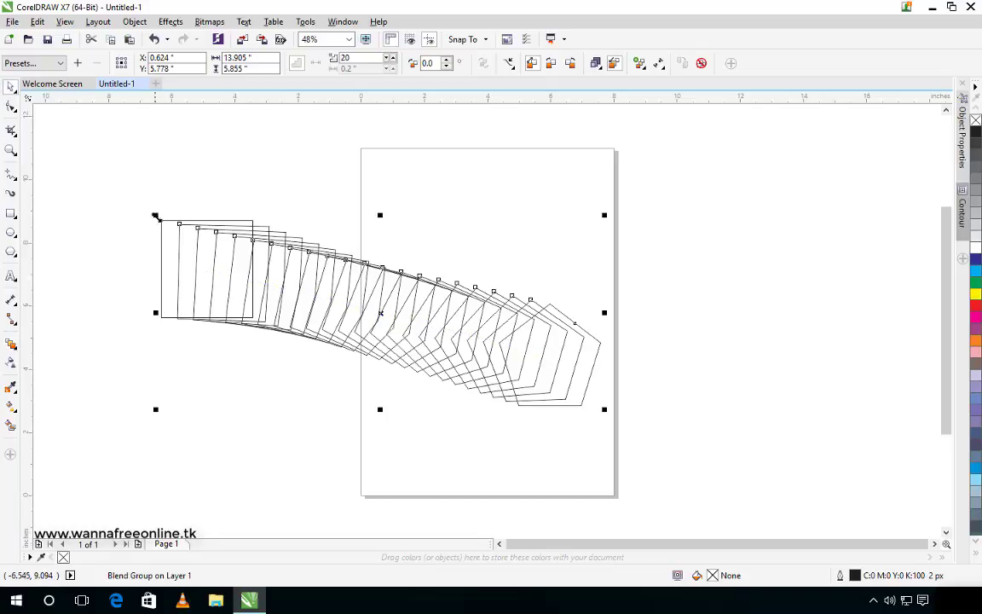
Fill the blend's start rectangle with dark blue and its end pentagon with cyan.
click(166, 201)
click(162, 227)
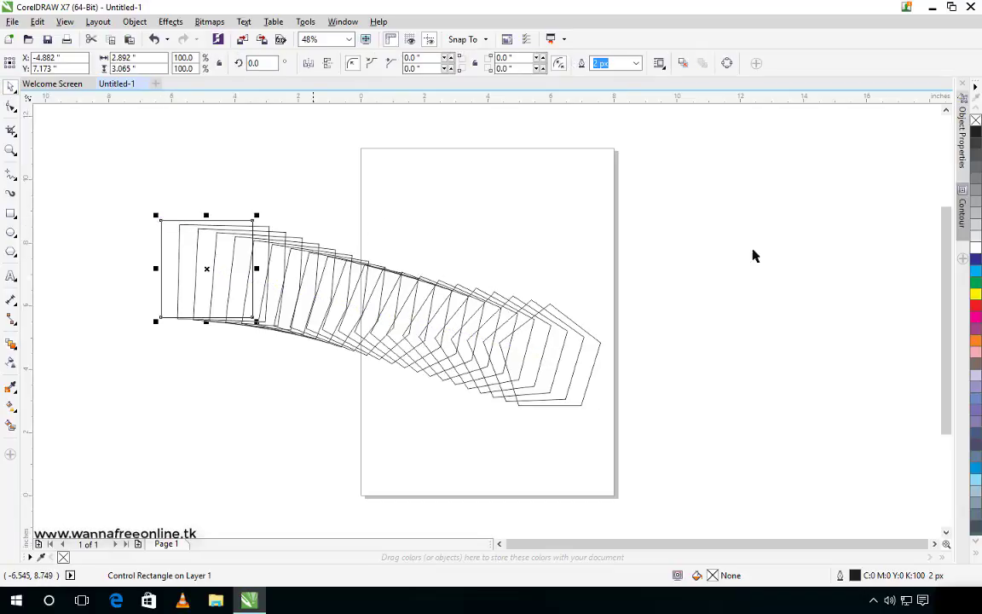
click(976, 258)
click(599, 342)
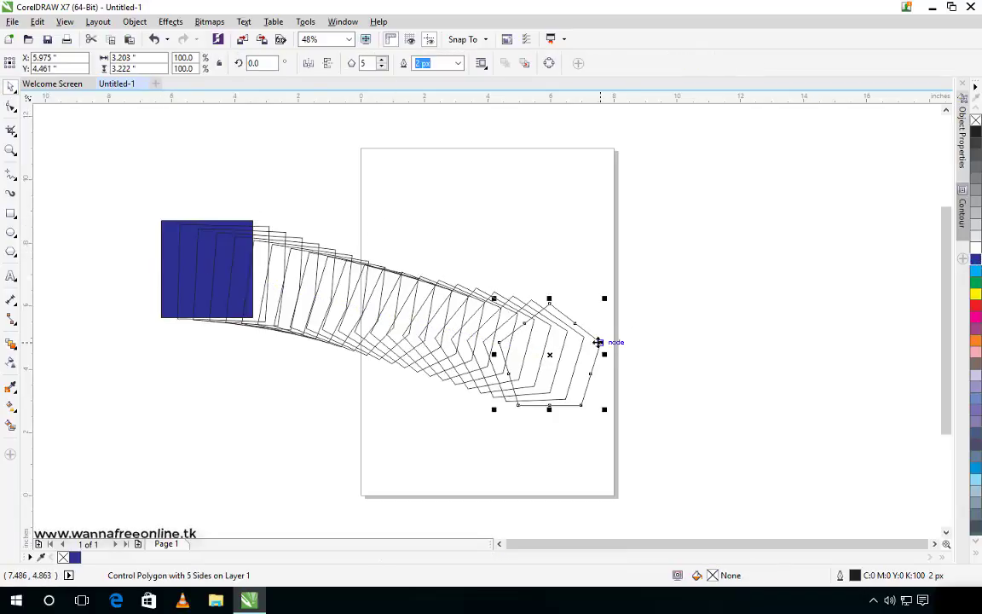
click(977, 273)
key(Escape)
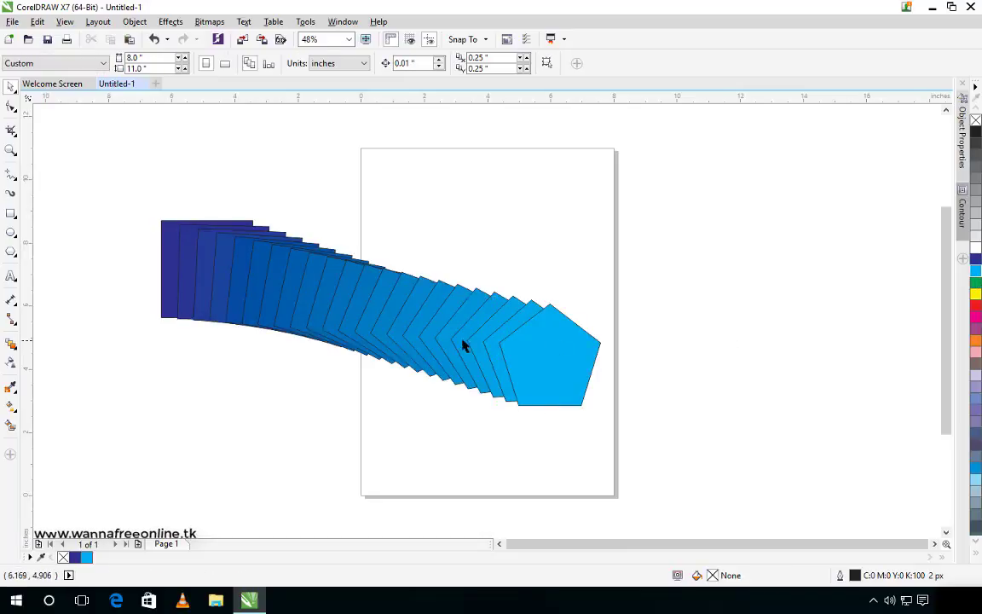
Move the pentagon to the page's upper left, around X 1.5, Y 8.3 inches, and rotate it to about 341 degrees.
click(536, 352)
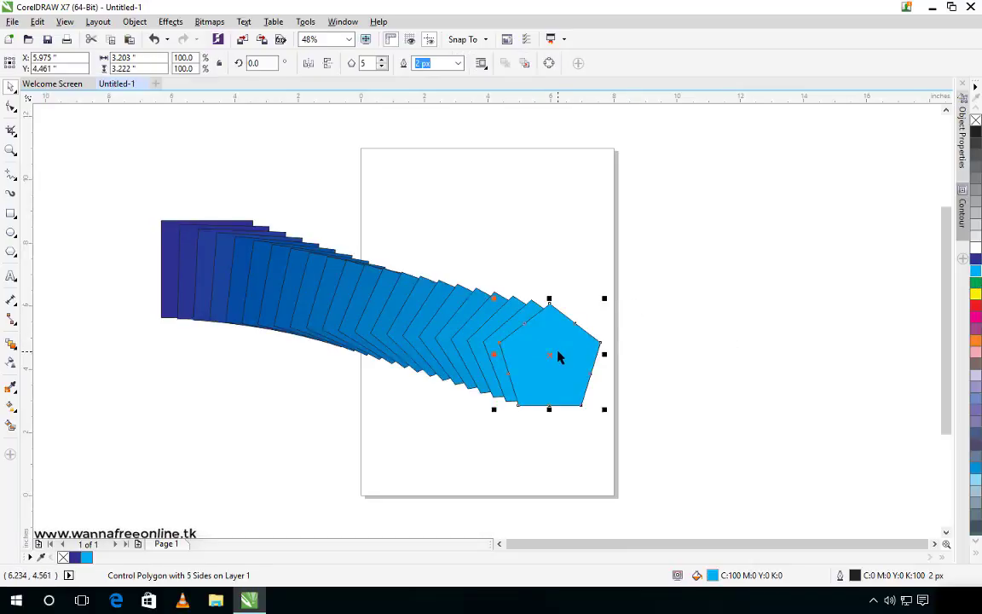
drag(545, 353, 271, 279)
click(282, 278)
click(292, 258)
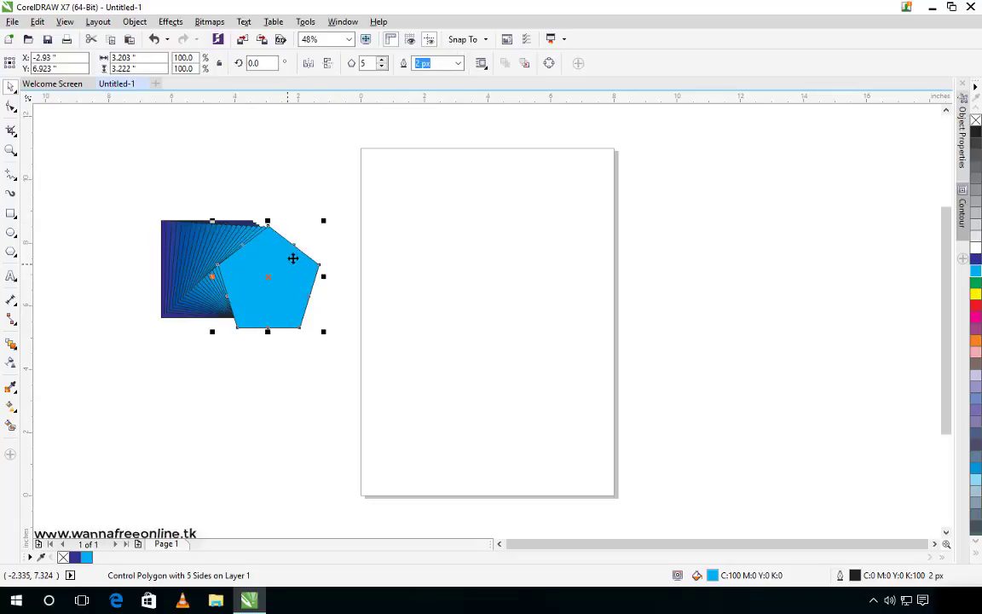
click(267, 277)
drag(324, 222, 429, 242)
click(286, 280)
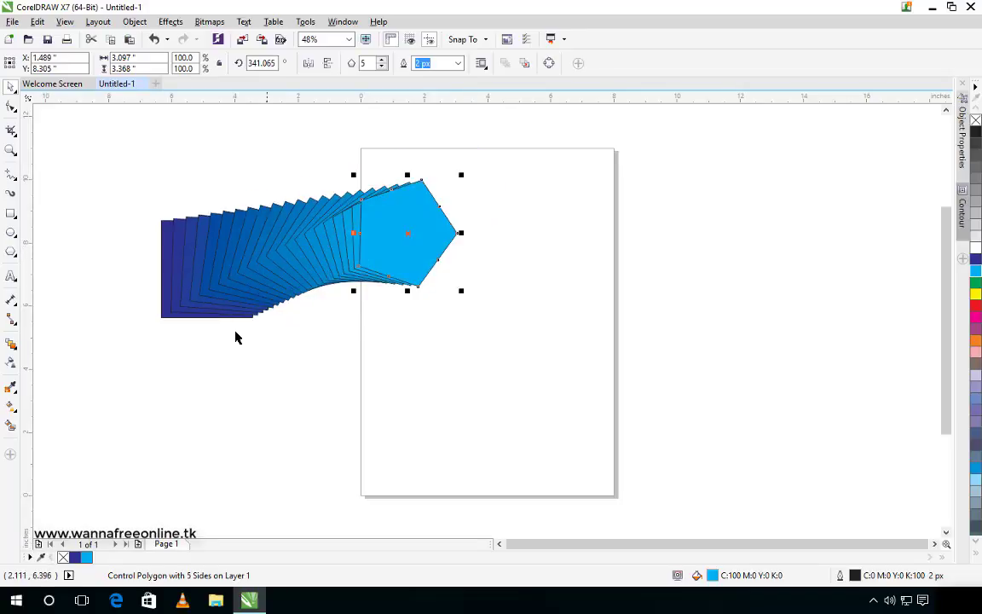
Draw a circle about 4.2 inches wide over the page's lower right edge and fill it green.
click(11, 232)
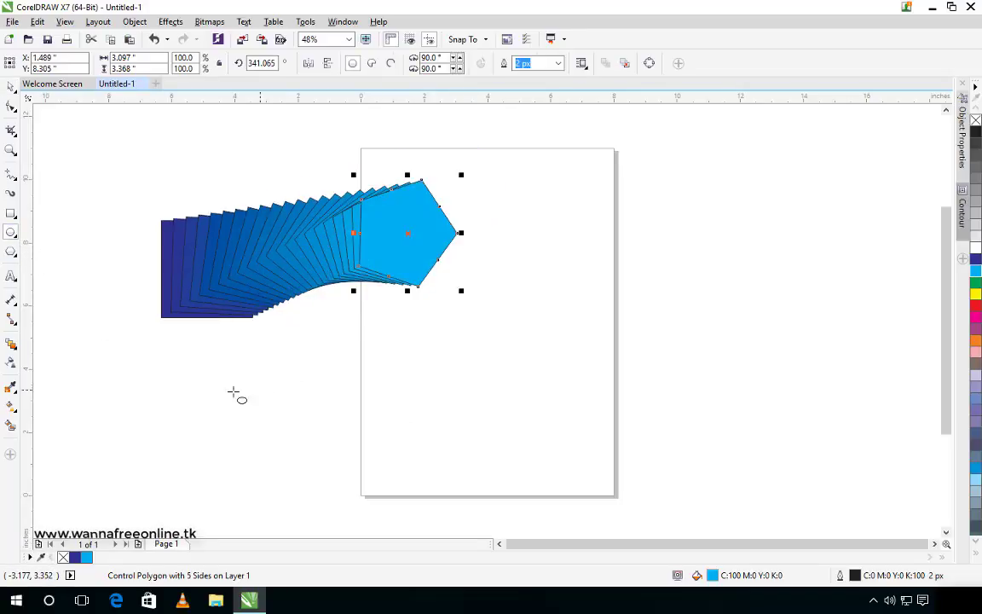
drag(598, 302, 741, 442)
click(976, 281)
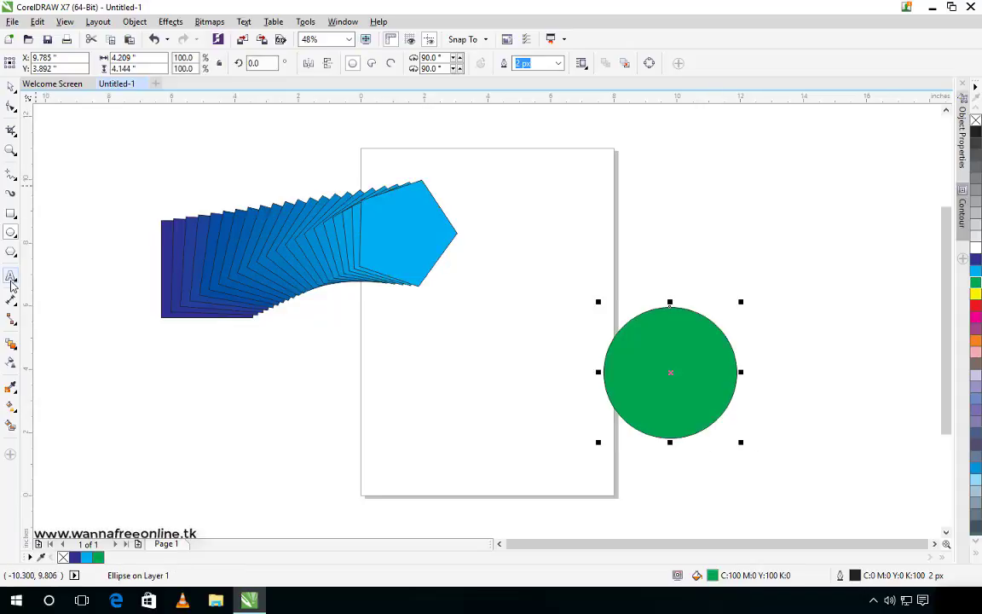
Blend the green circle with the cyan pentagon and also with the dark blue rectangle.
click(12, 344)
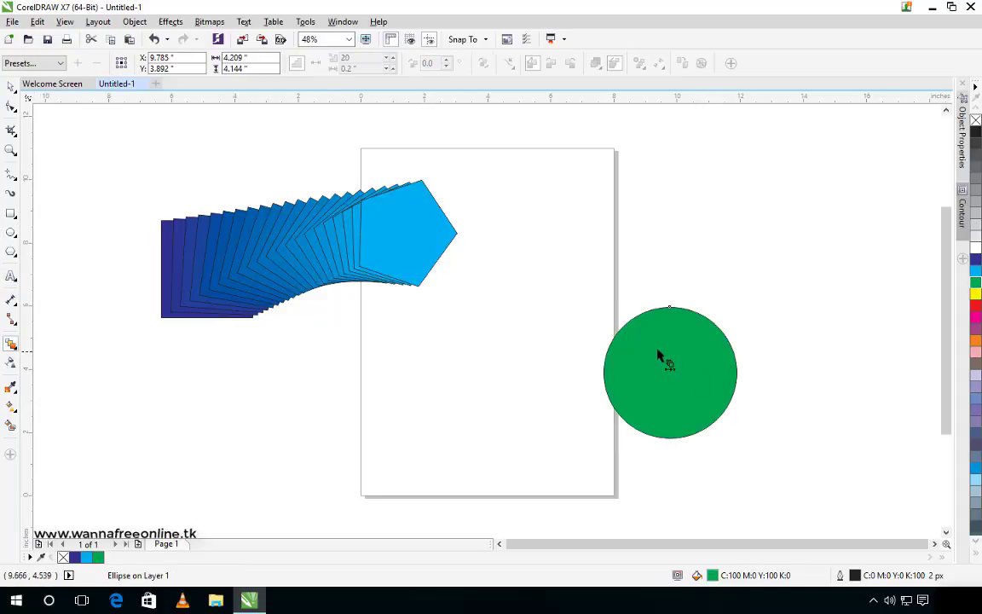
drag(623, 349, 425, 263)
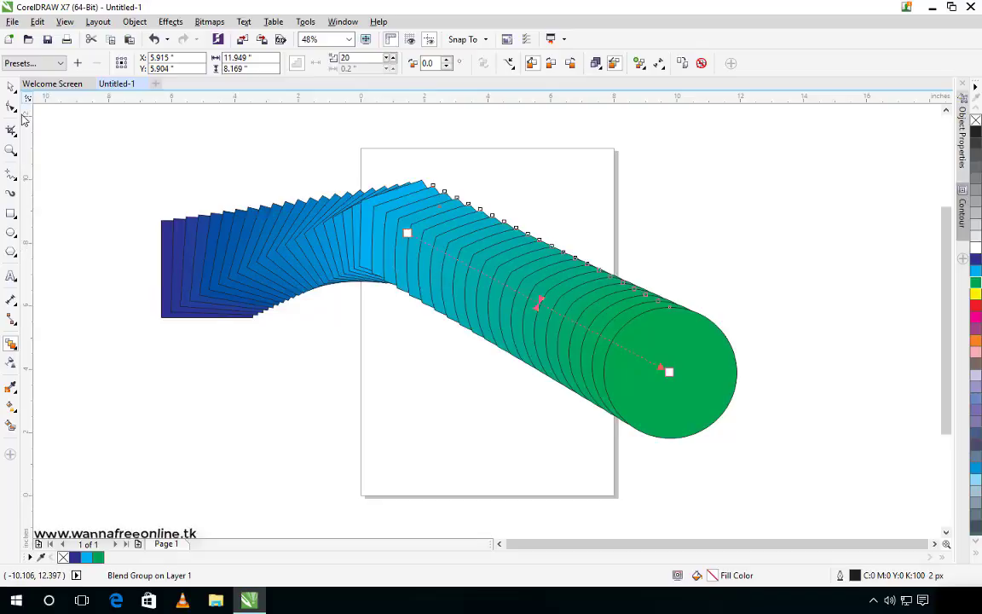
drag(669, 372, 162, 299)
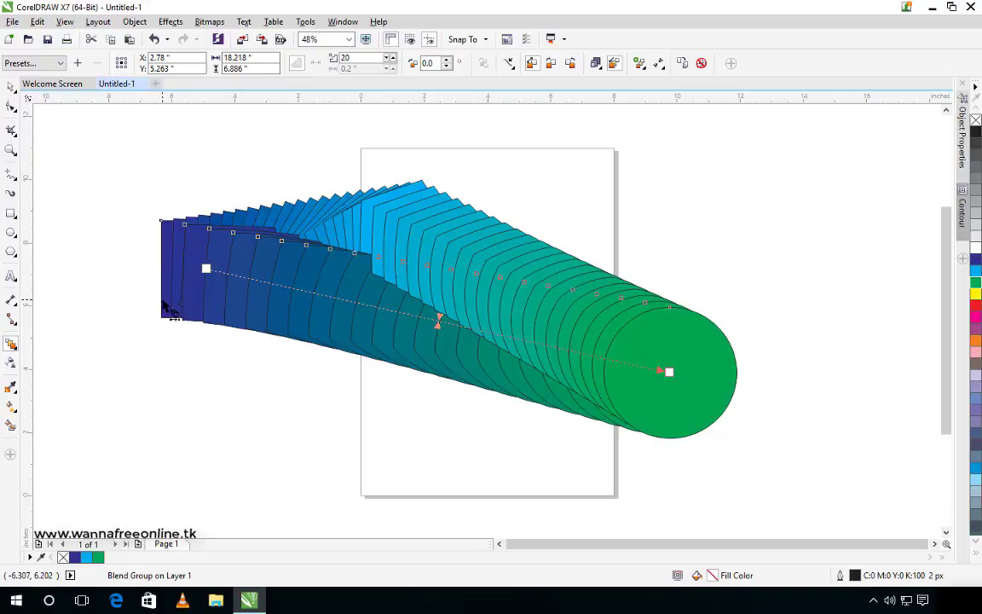
Spread the blended shapes apart into a triangle, with the pentagon at the apex and the rectangle at the lower left corner.
click(11, 86)
mouse_move(411, 218)
mouse_down()
mouse_move(417, 161)
mouse_move(417, 202)
mouse_up()
drag(337, 239, 381, 445)
scroll(443, 361, down, 3)
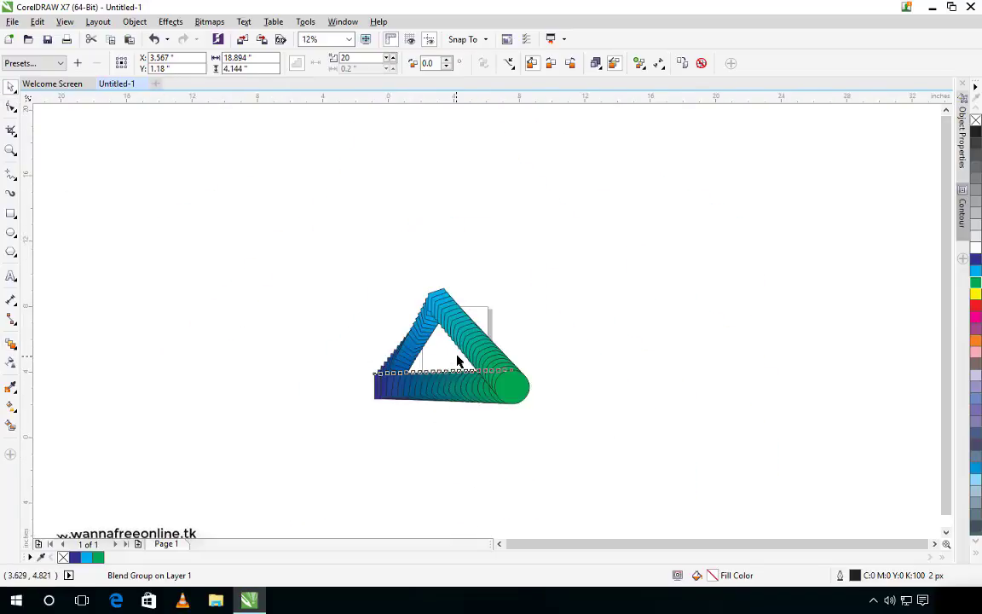
scroll(456, 357, up, 2)
drag(443, 294, 516, 249)
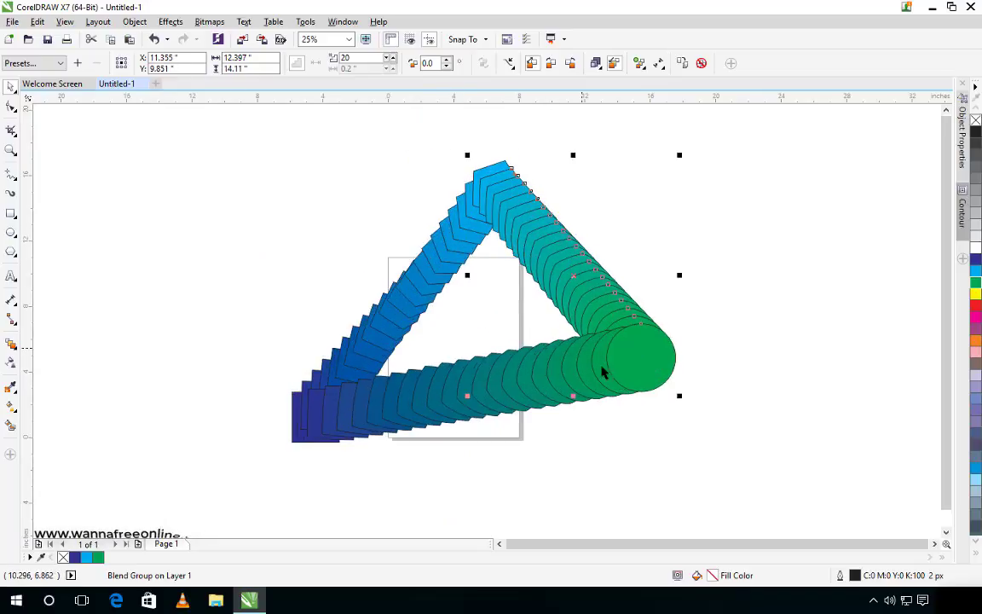
Bring the dark blue rectangle at the triangle's lower left corner to the front.
click(602, 372)
click(718, 373)
click(293, 413)
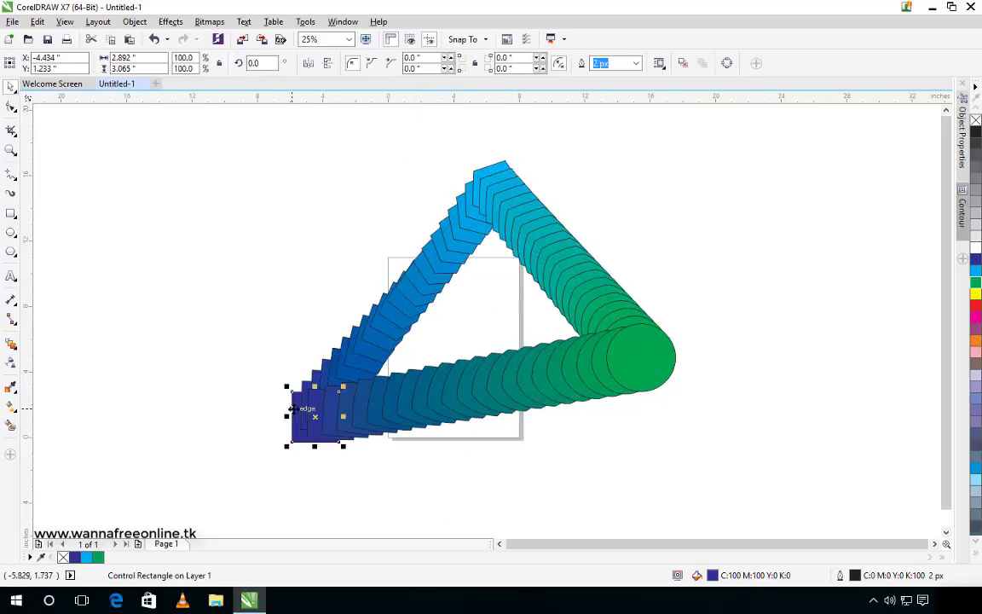
key(shift+Page_Up)
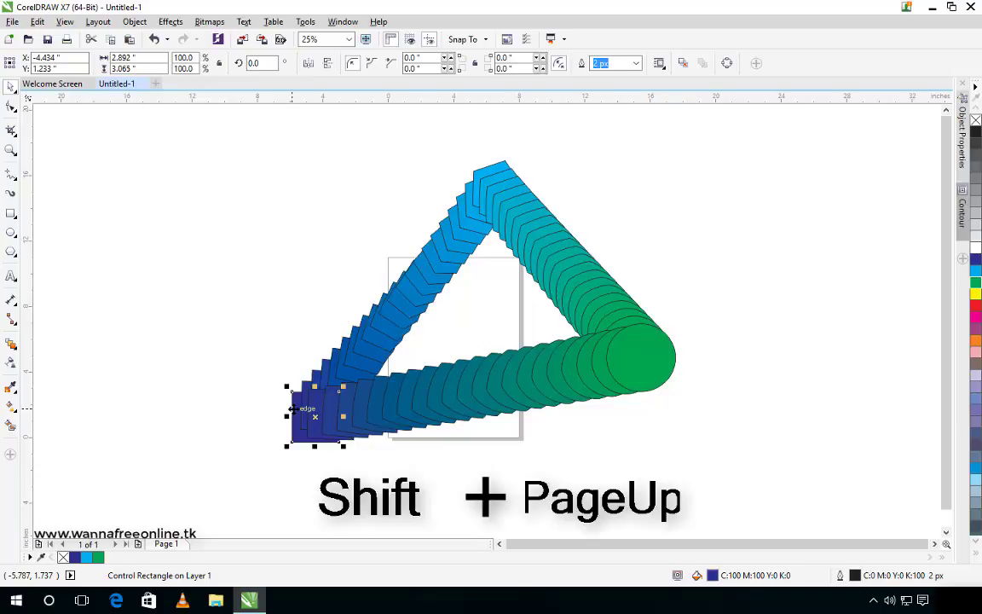
Move the apex pentagon down and left, in front of both its blends, to about X 3.9, Y 13.7 inches.
click(499, 168)
drag(498, 167, 454, 195)
click(583, 276)
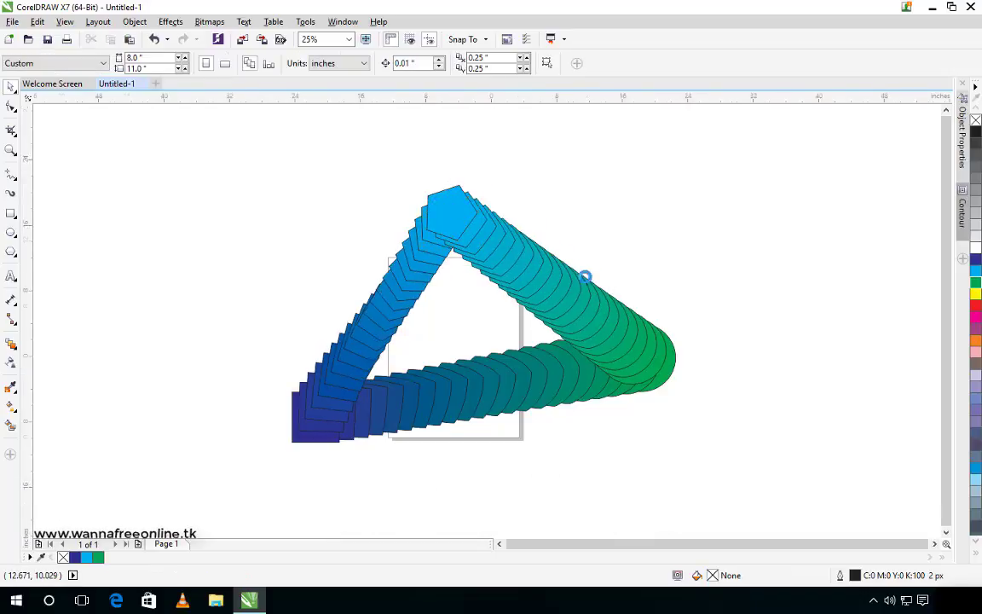
Apply the Rotation 90 Degree preset to the blend between the rectangle and the circle.
scroll(578, 285, up, 1)
scroll(577, 286, down, 1)
scroll(578, 286, up, 1)
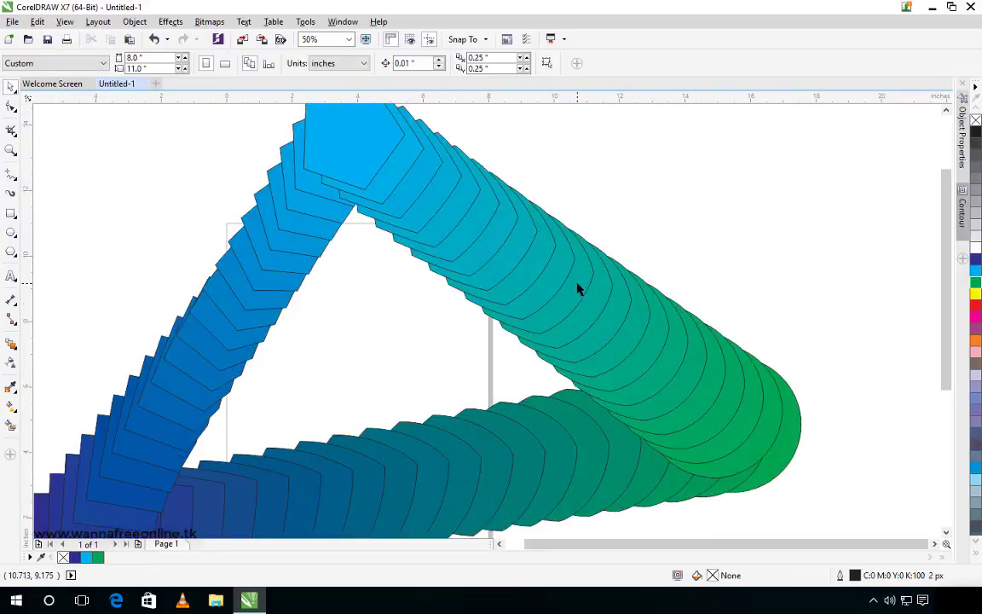
click(538, 348)
scroll(537, 348, down, 2)
scroll(533, 309, up, 1)
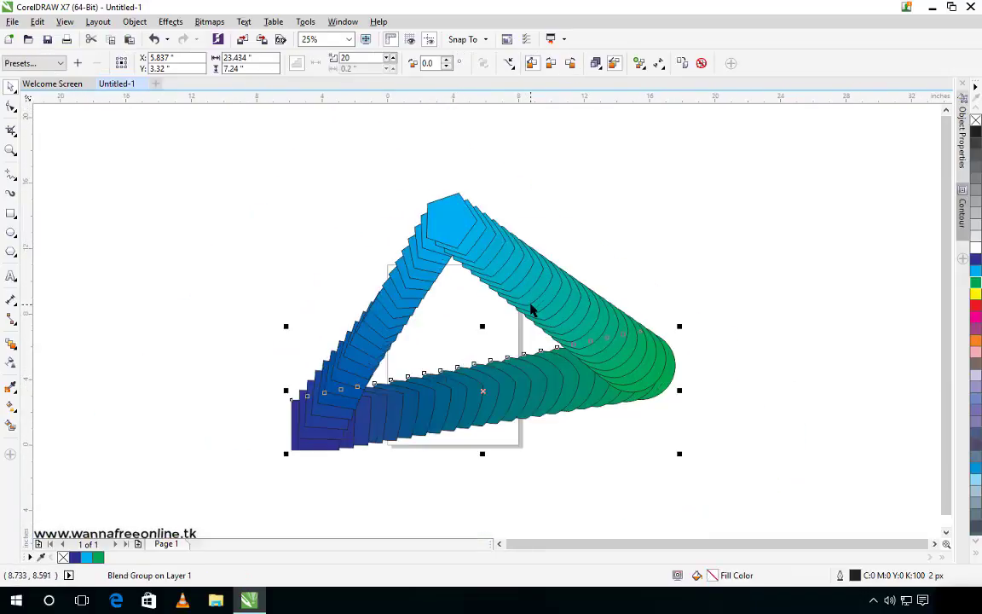
click(58, 63)
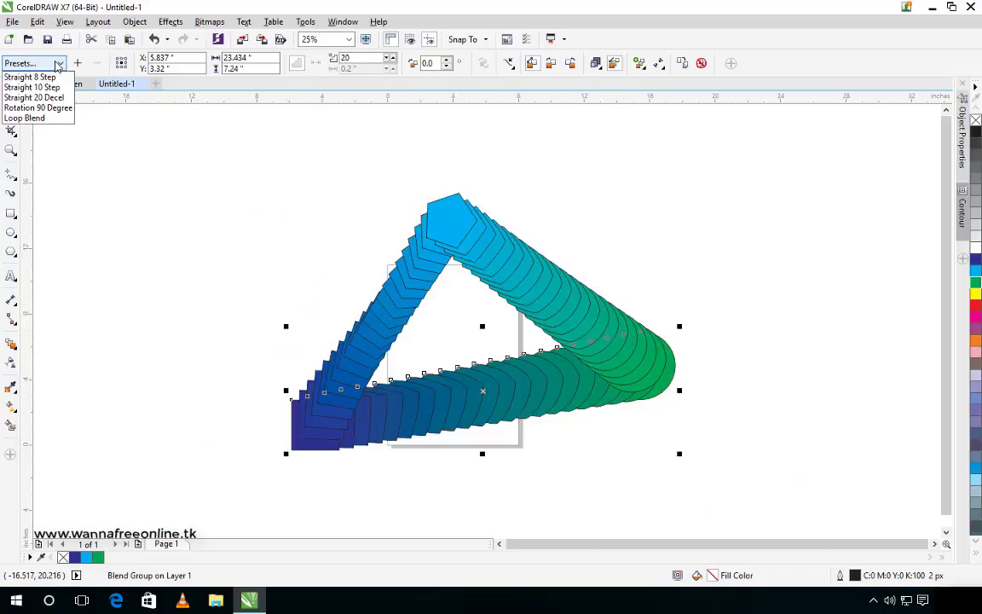
click(56, 108)
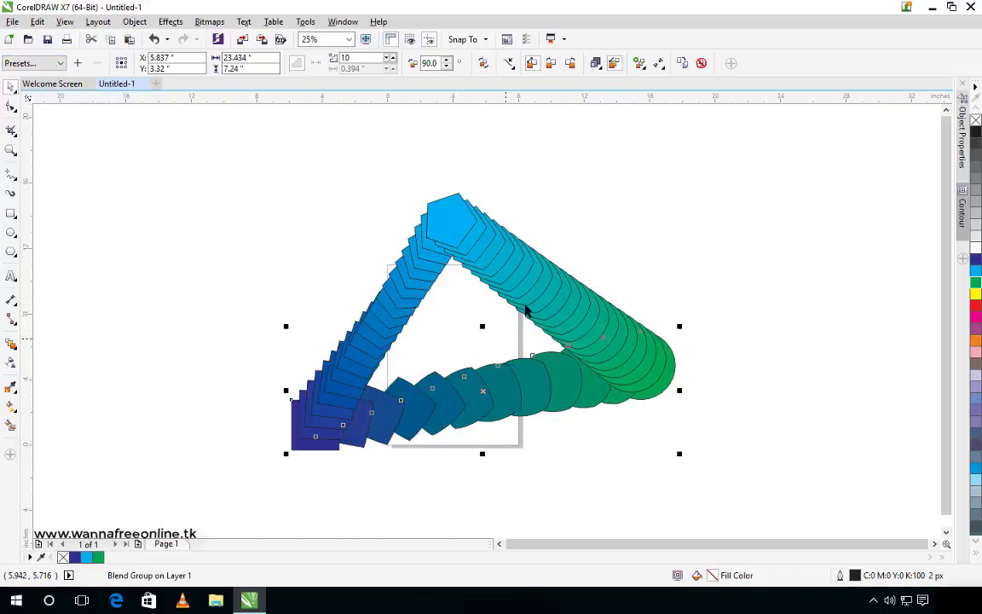
Try to apply the Rotation 90 Degree and Straight 20 Decel blend presets to the pentagon alone.
click(451, 220)
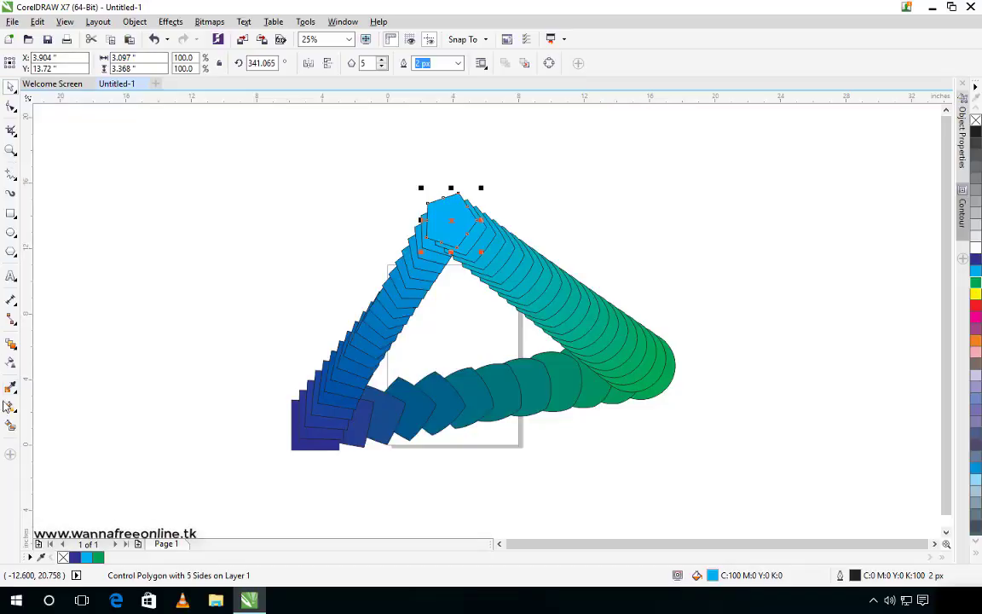
click(12, 345)
click(44, 67)
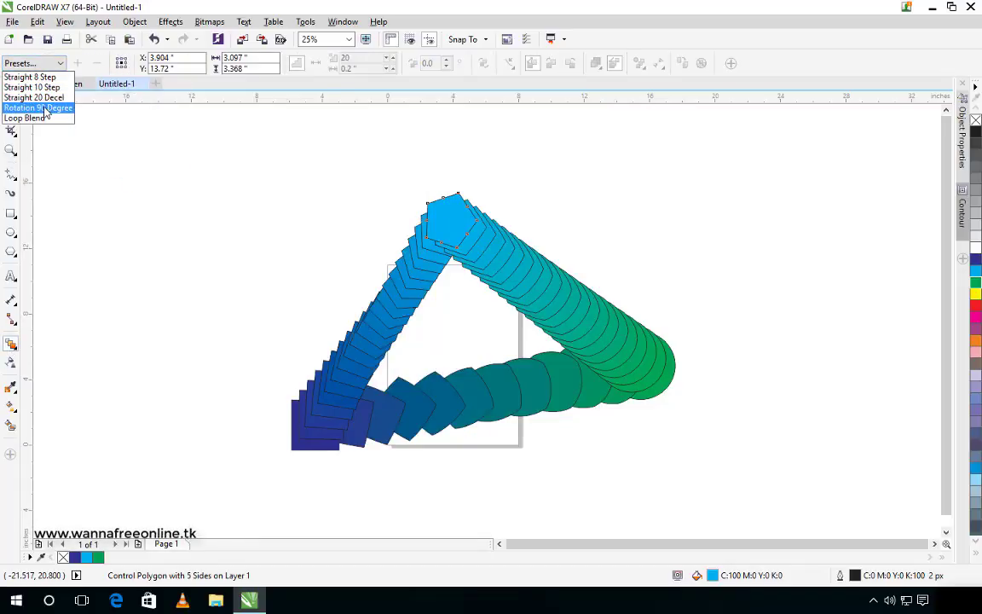
click(38, 107)
click(563, 321)
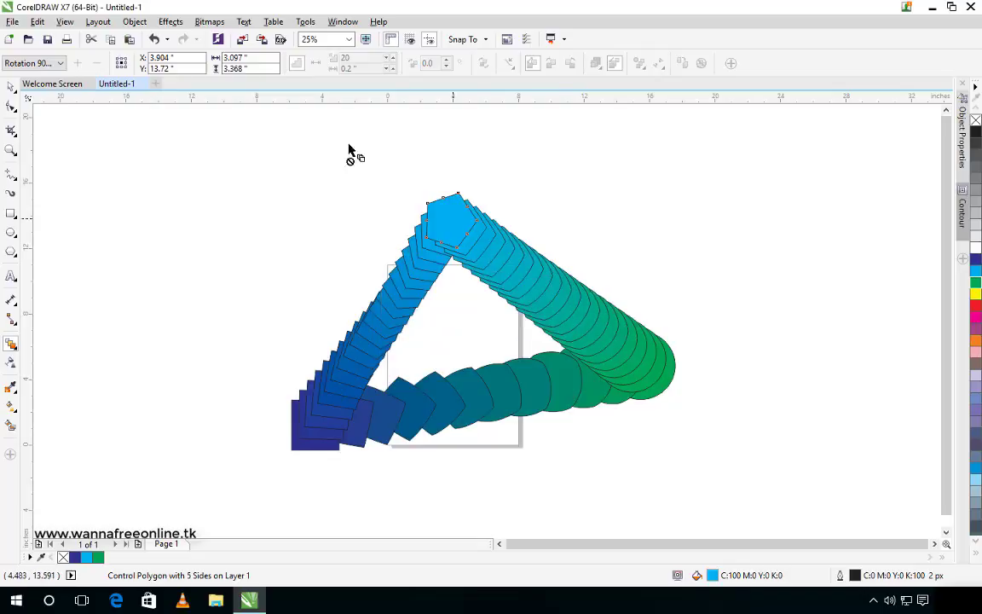
click(43, 63)
click(54, 97)
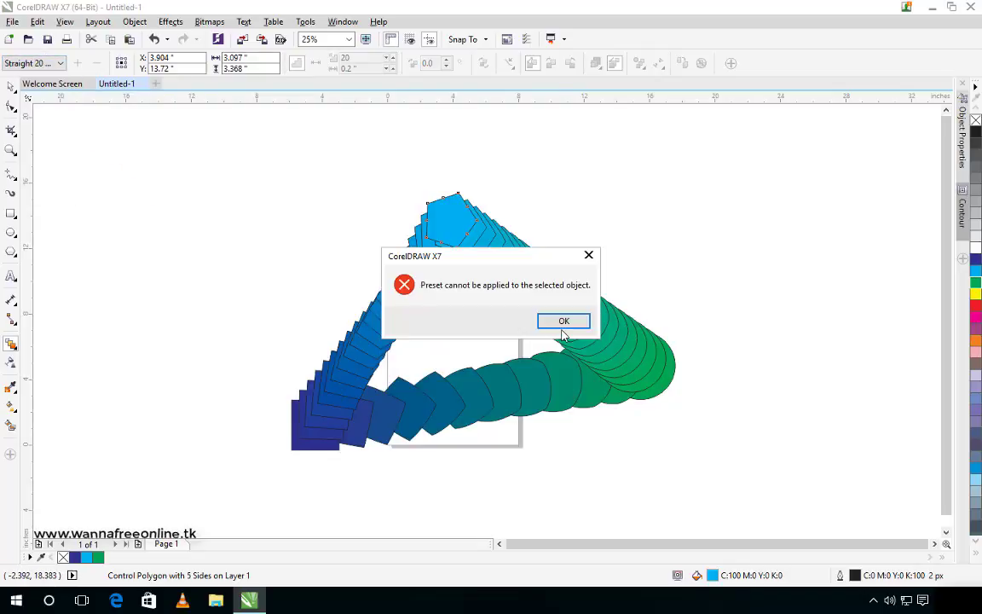
click(563, 324)
Apply the Rotation 90 Degree preset to the blend between the pentagon and the circle, and clear the selection.
click(526, 289)
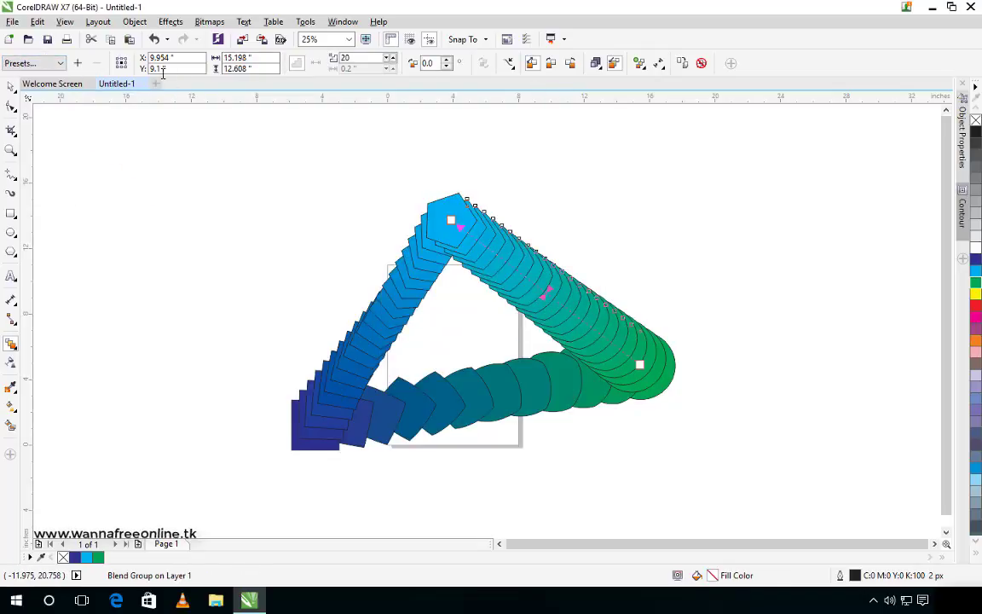
click(30, 65)
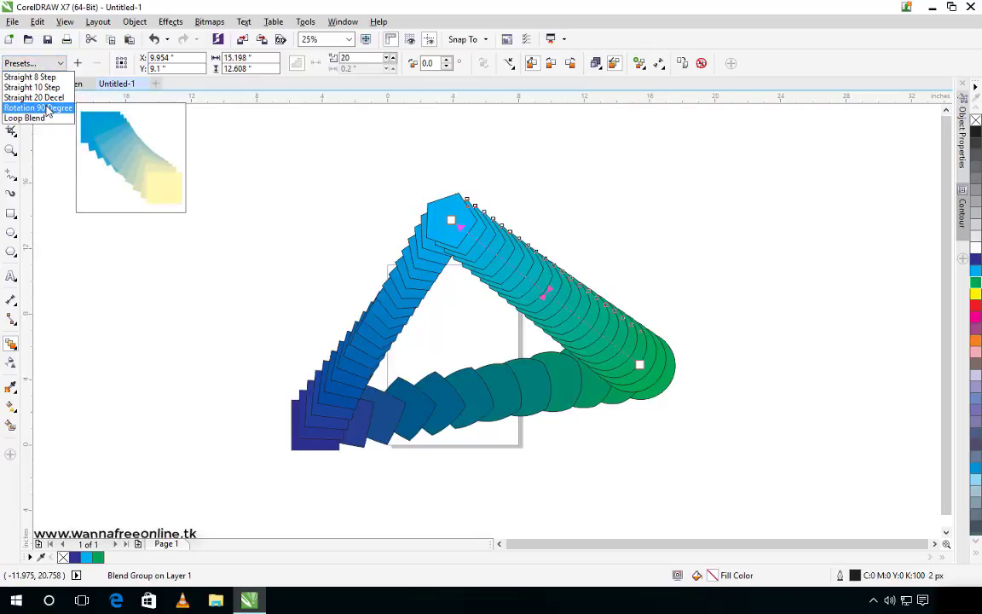
click(51, 107)
click(565, 237)
scroll(468, 266, up, 3)
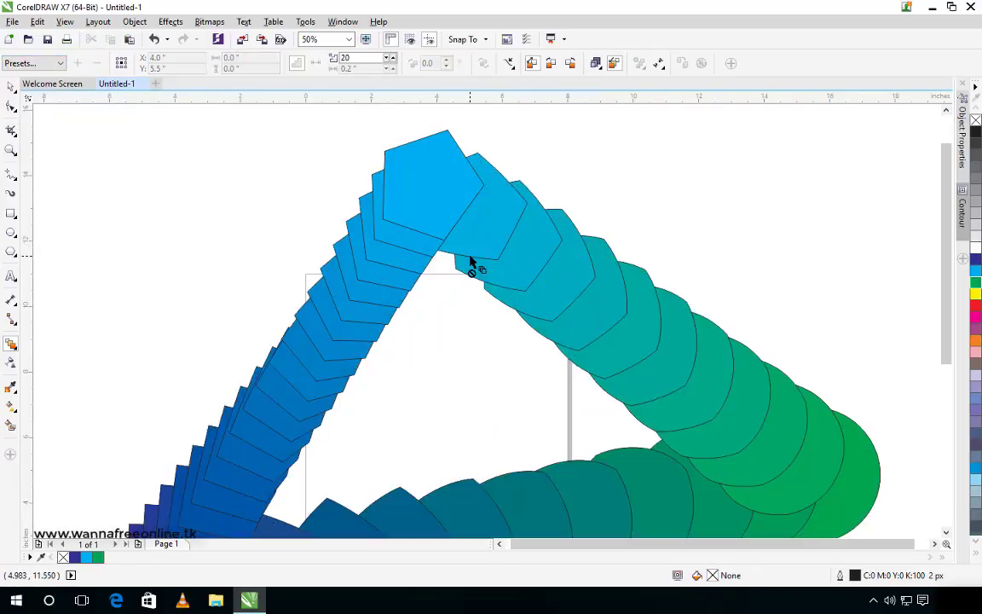
scroll(469, 266, down, 3)
scroll(708, 298, up, 1)
scroll(278, 273, down, 2)
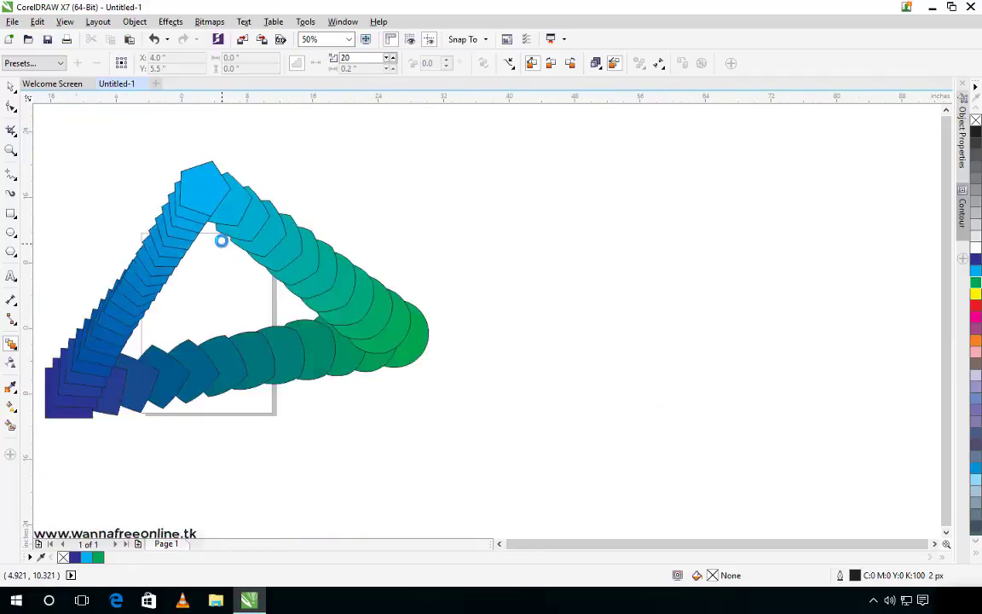
click(11, 86)
drag(150, 191, 281, 193)
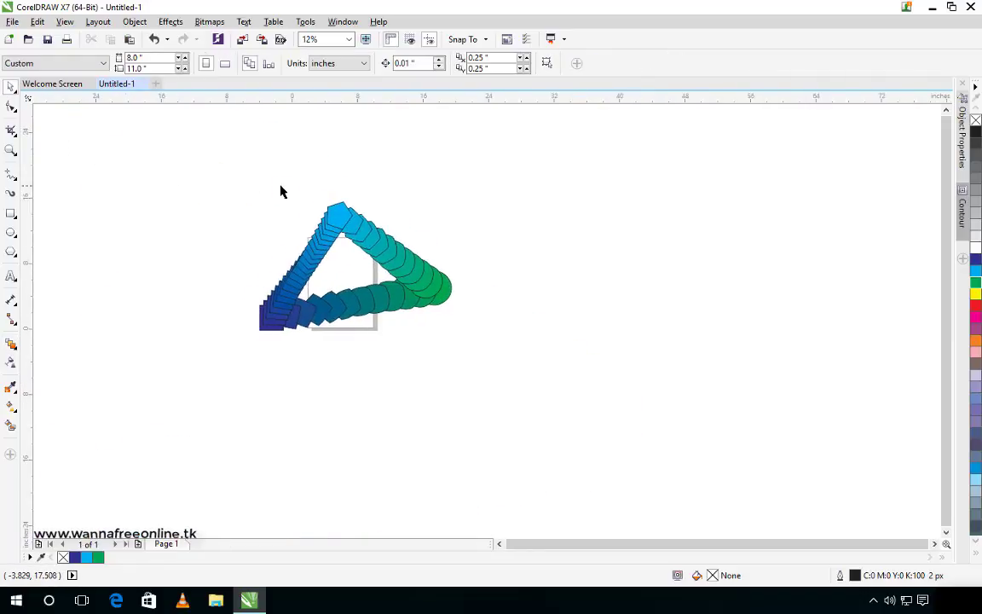
scroll(331, 238, up, 1)
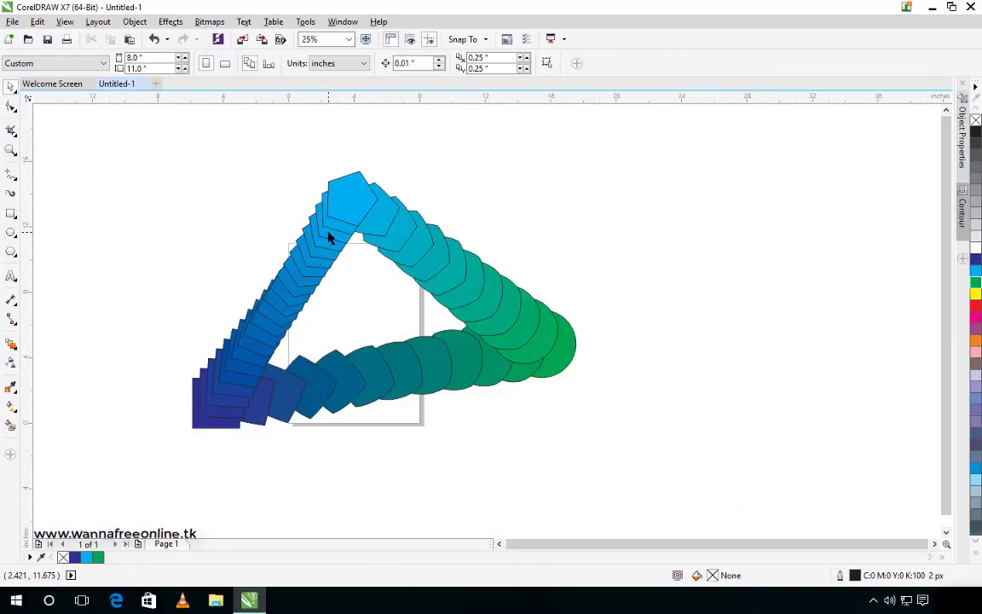
scroll(330, 239, up, 1)
drag(329, 234, 344, 200)
scroll(357, 199, down, 1)
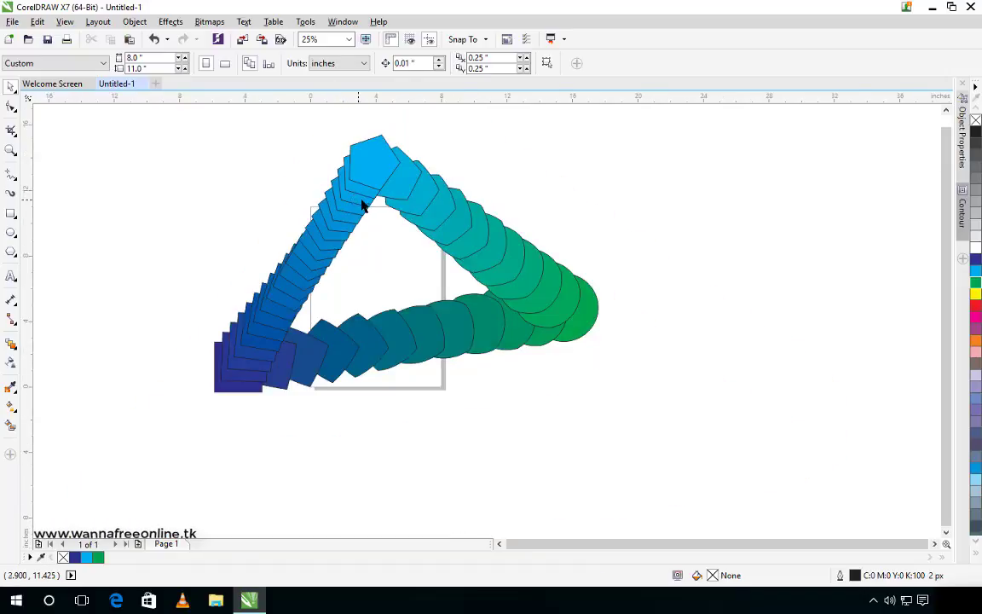
scroll(365, 202, up, 2)
scroll(365, 202, down, 2)
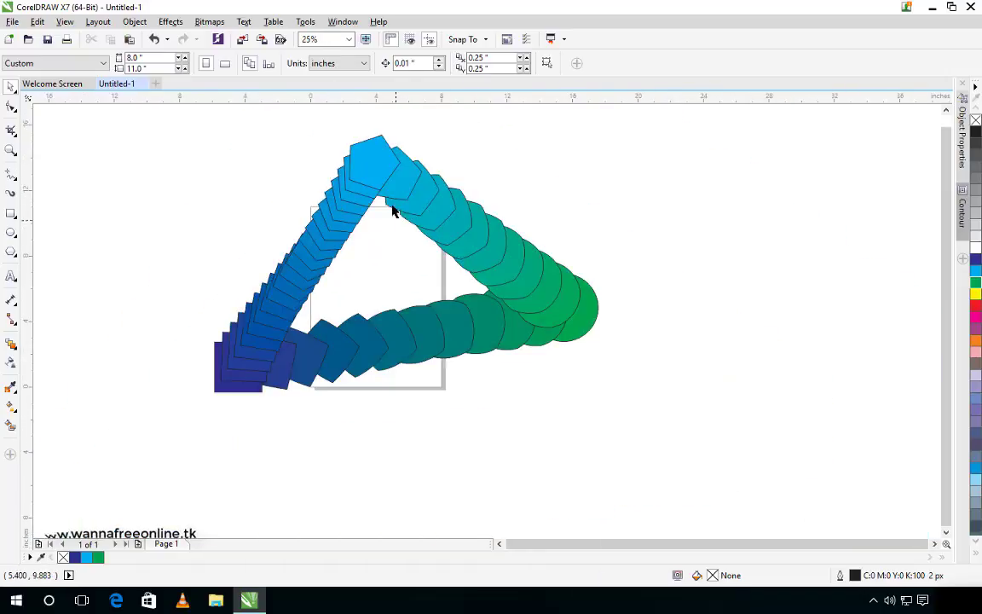
Undo the recent edits until the pentagon and its two blends are gone, leaving only the rectangle-to-circle blend.
click(372, 177)
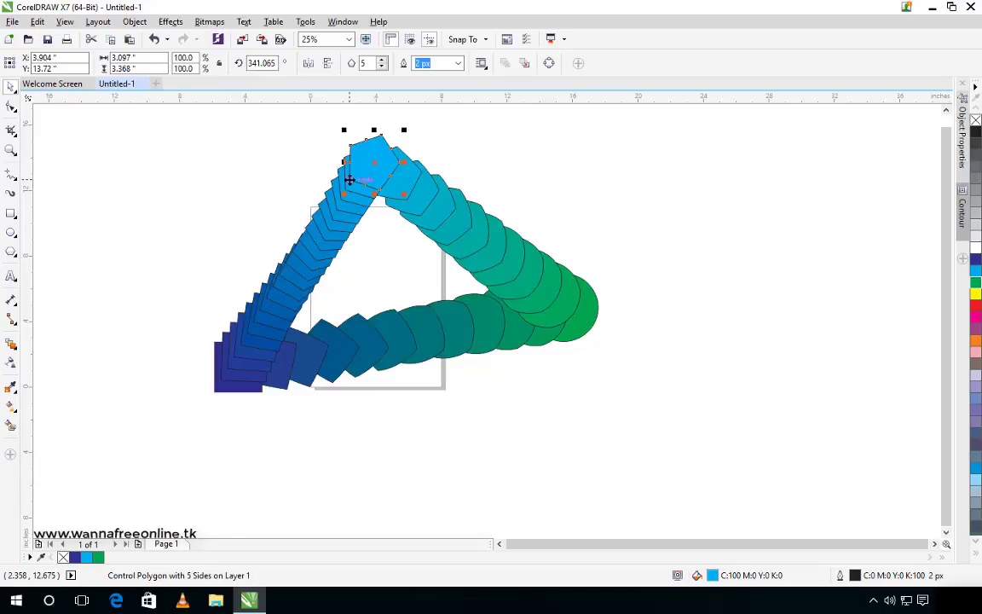
key(ctrl+z)
key(ctrl+z)
key(ctrl+z)
key(ctrl+z)
key(ctrl+z)
key(ctrl+z)
key(ctrl+z)
key(ctrl+z)
key(ctrl+z)
key(ctrl+z)
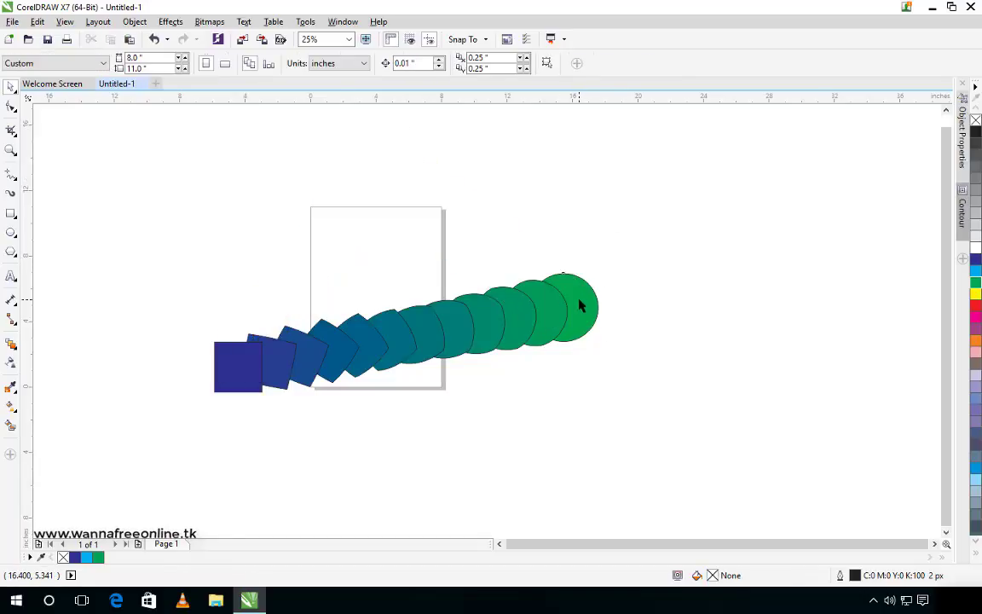
Delete the remaining blend between the rectangle and the circle to clear the drawing.
click(254, 350)
key(Delete)
scroll(369, 254, up, 2)
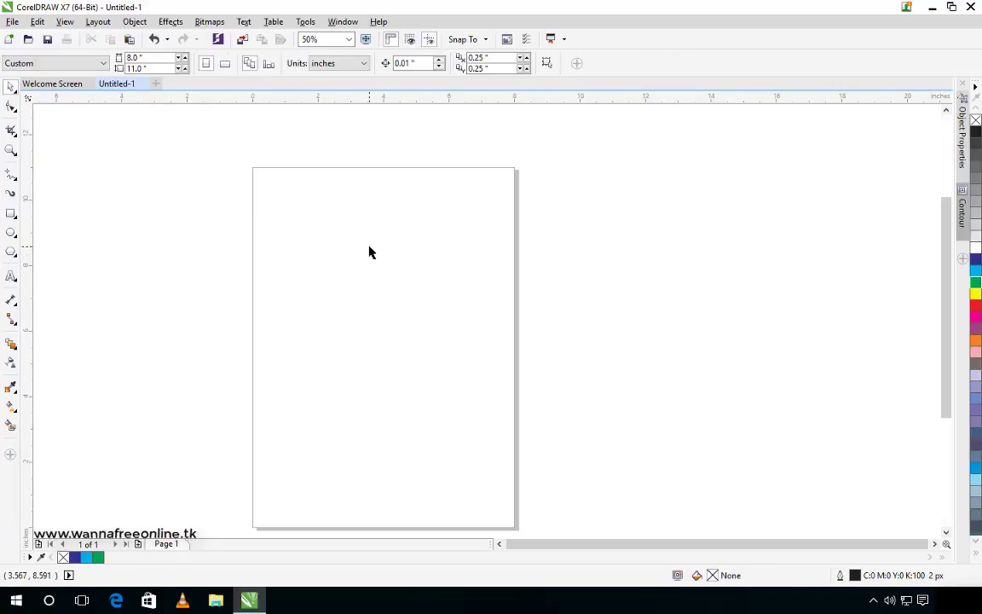
drag(368, 254, 397, 217)
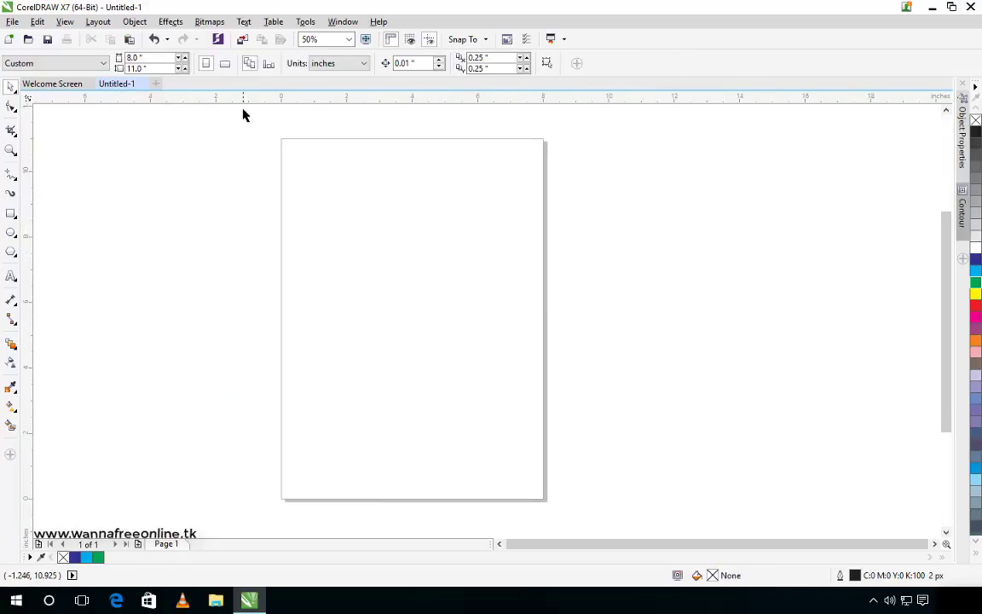
drag(276, 147, 542, 502)
Draw two rectangles about 3 by 2.9 inches, one beside the page's left edge and one slightly lower beyond its right edge.
click(11, 344)
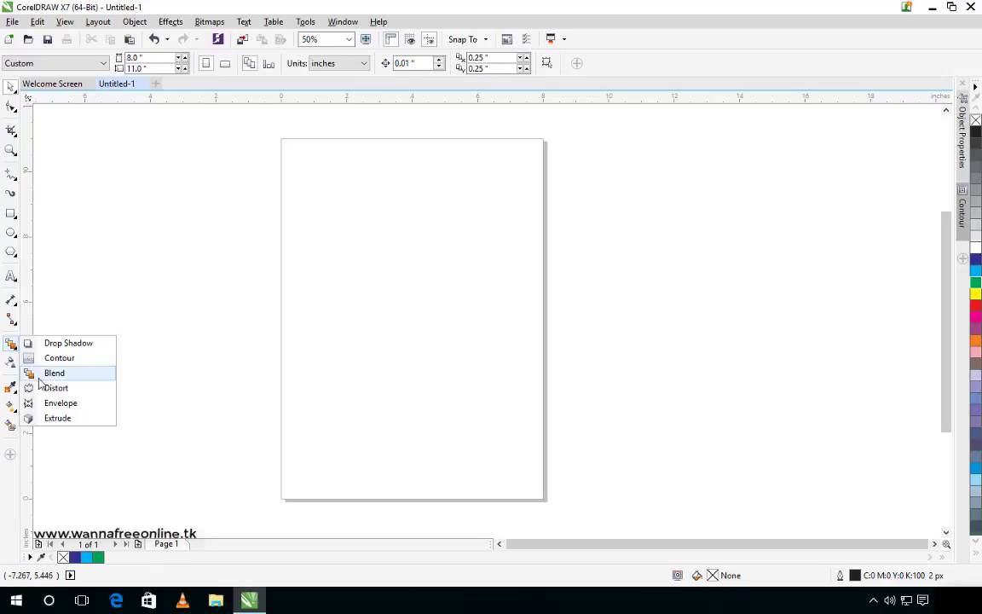
click(39, 345)
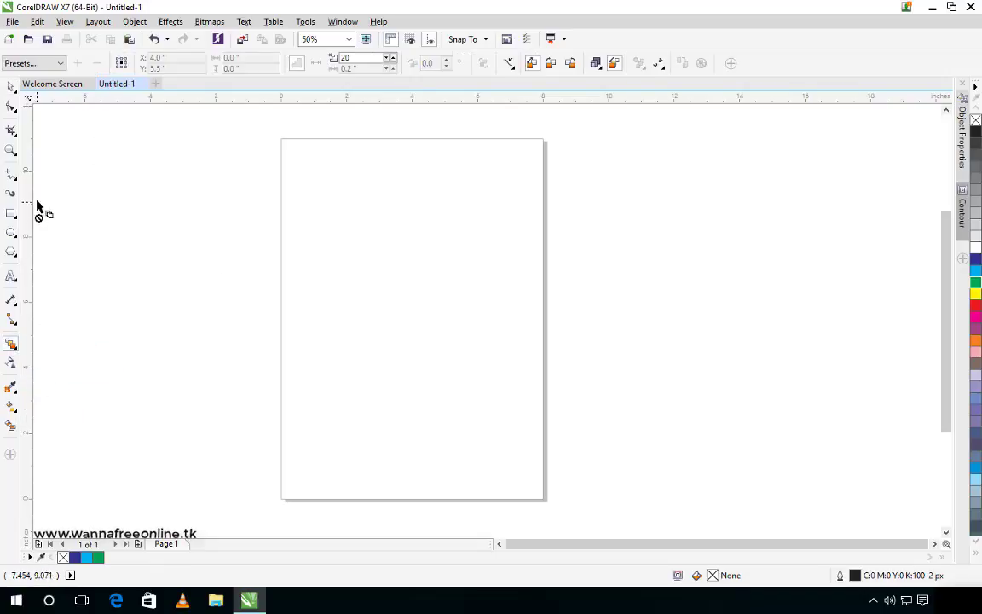
click(16, 217)
drag(156, 223, 258, 318)
drag(569, 290, 667, 386)
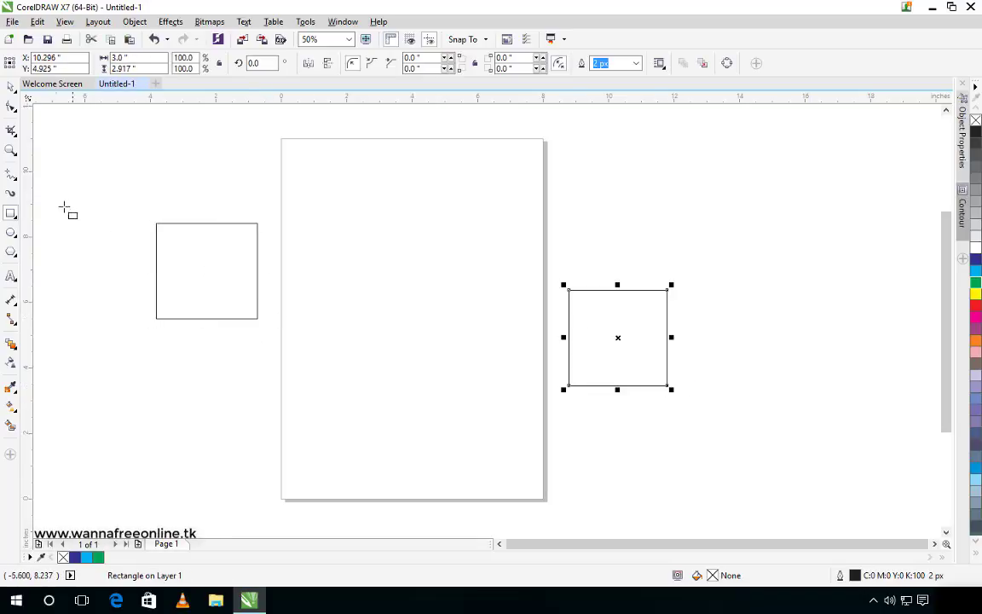
Blend the left rectangle into the right rectangle with 20 steps.
click(12, 344)
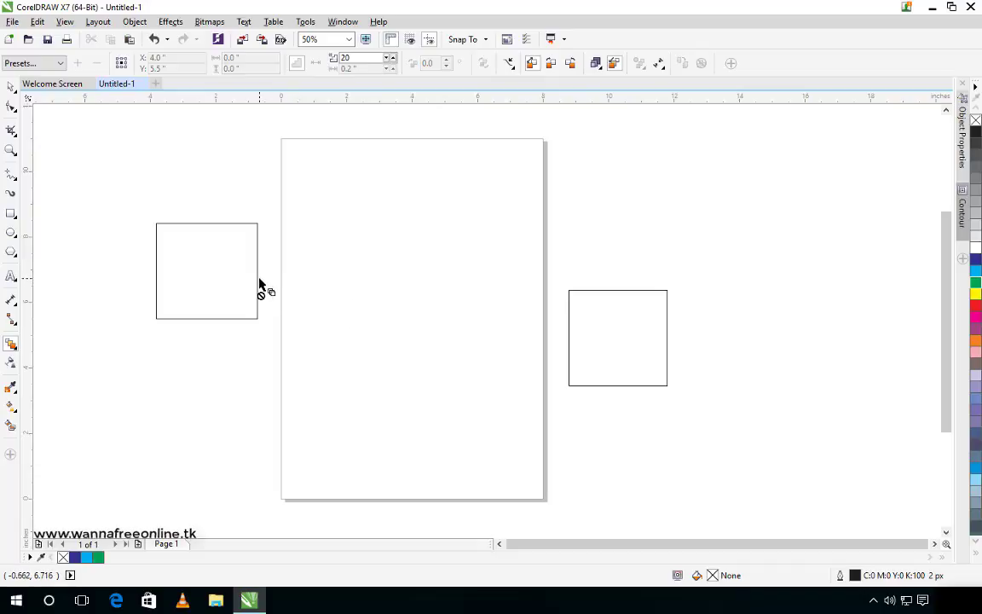
drag(256, 284, 571, 344)
click(11, 85)
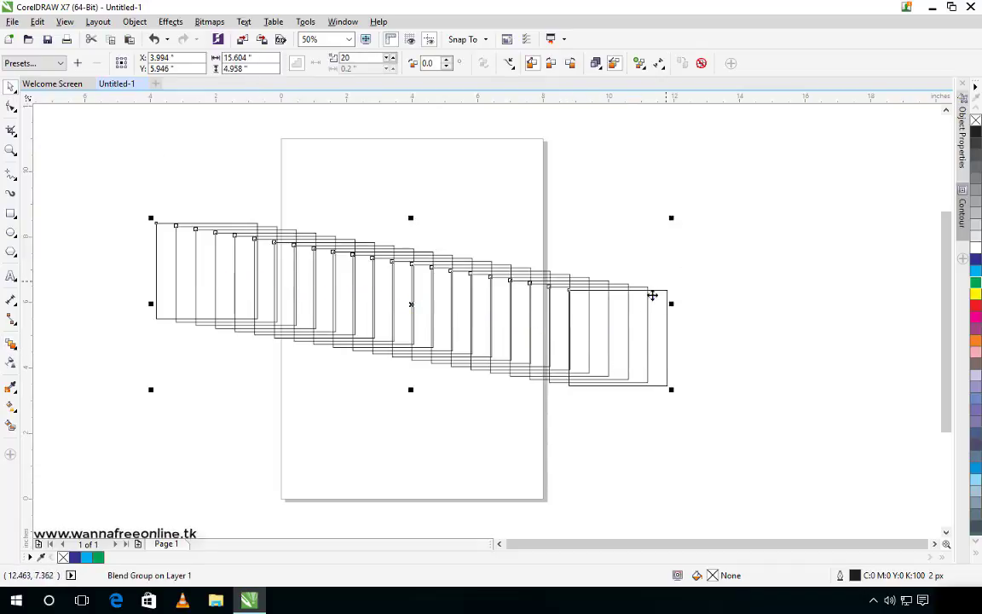
Fill the blend's right end rectangle with cyan and its left end rectangle with dark blue (C100 M100).
click(668, 323)
click(668, 312)
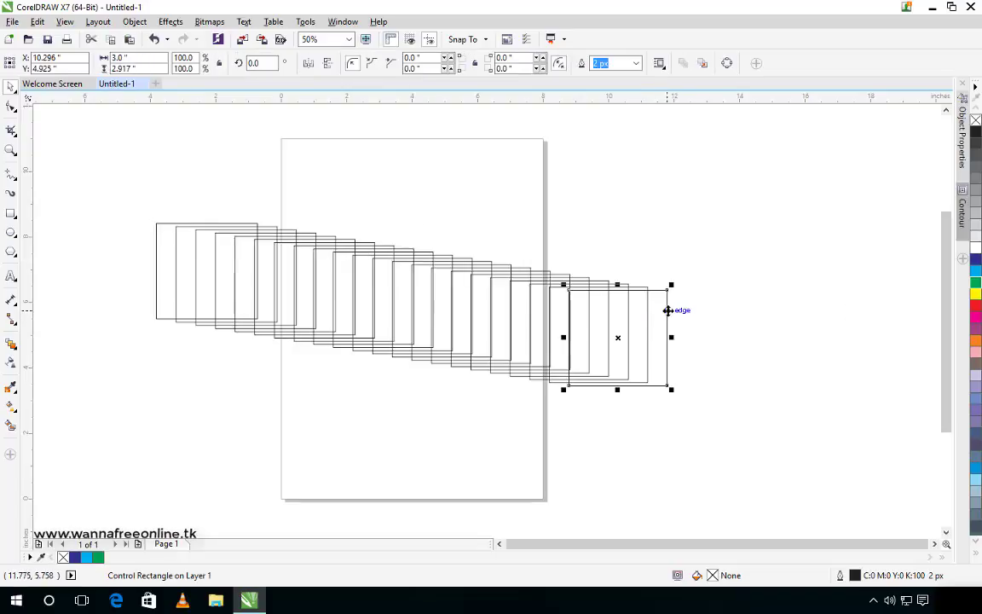
click(977, 273)
click(156, 245)
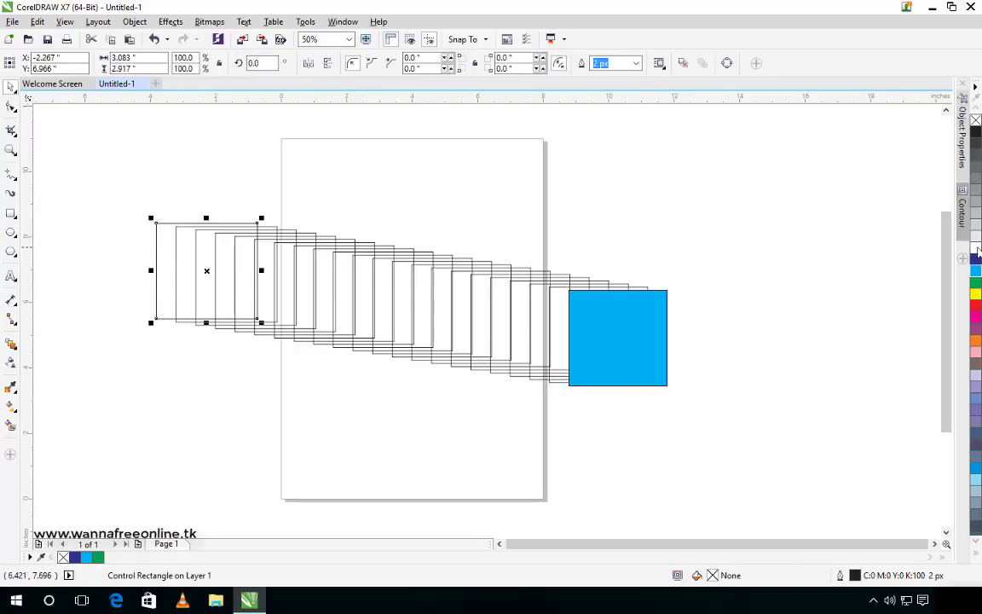
click(976, 259)
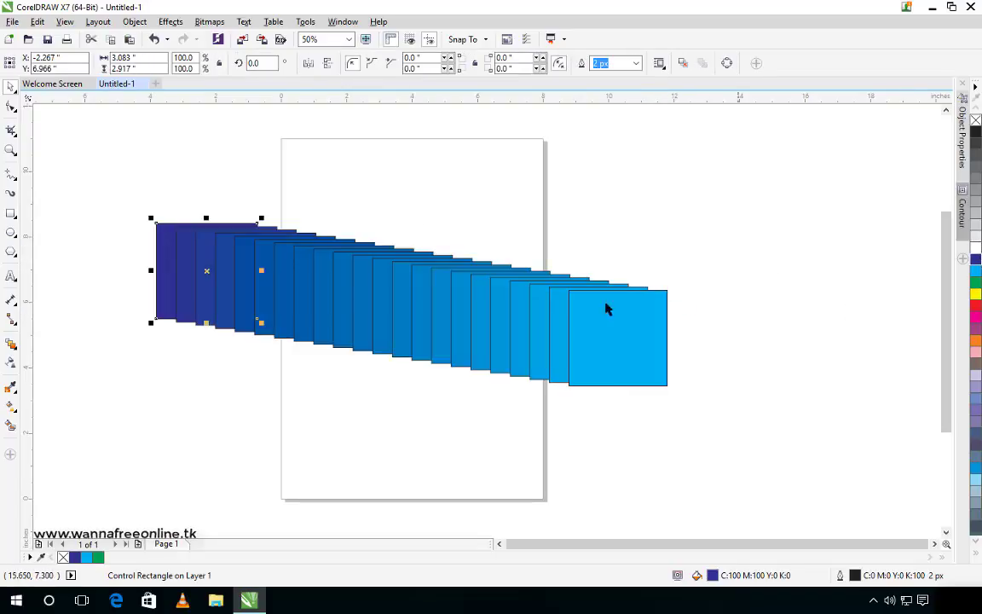
Set the number of steps in the rectangle blend to 100.
click(447, 288)
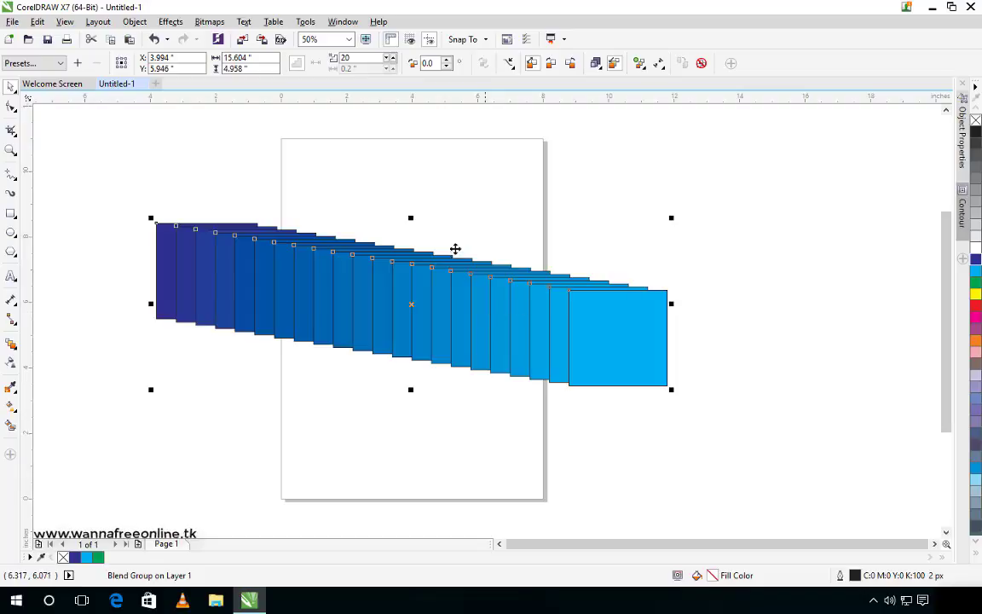
click(344, 57)
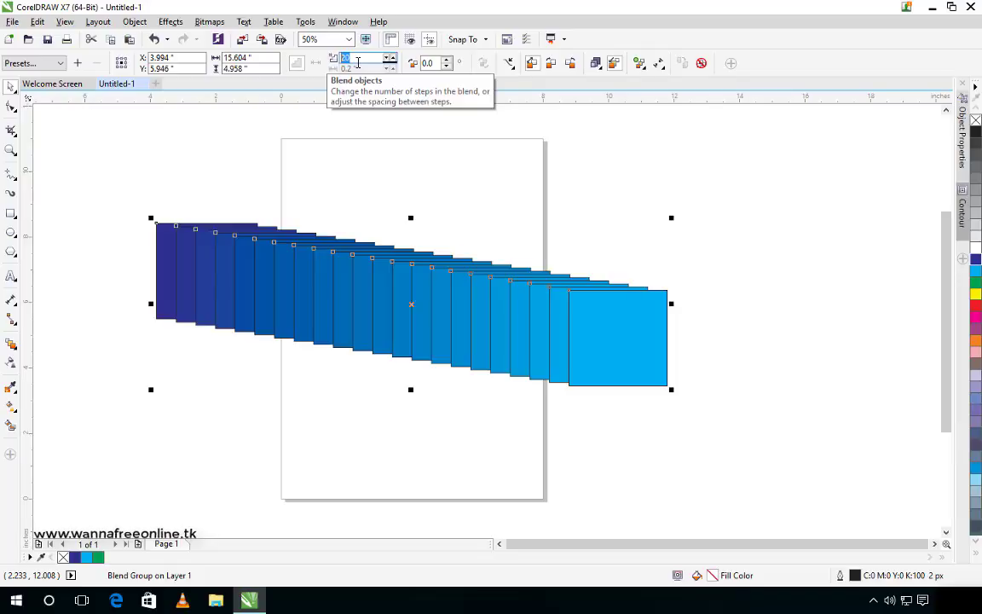
key(Return)
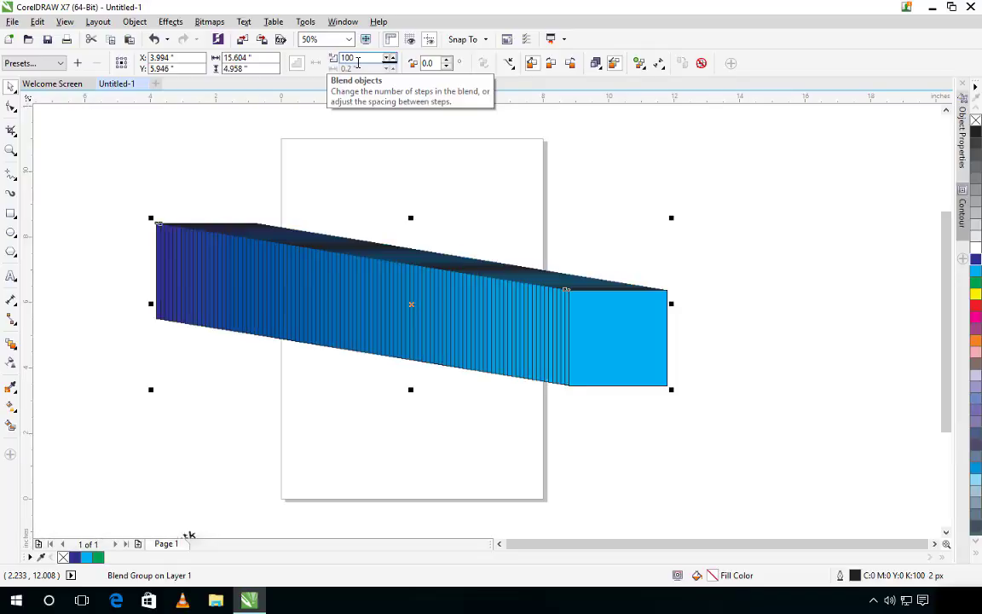
Move the whole rectangle blend up and left to about X 0.6, Y 7.5 inches.
scroll(147, 129, up, 1)
scroll(222, 200, down, 1)
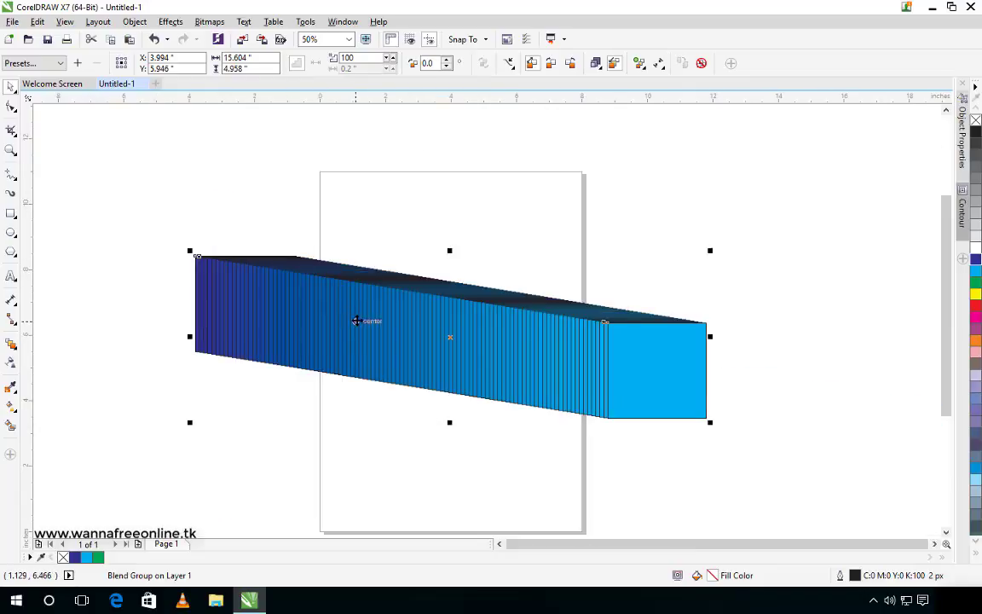
key(Escape)
click(489, 314)
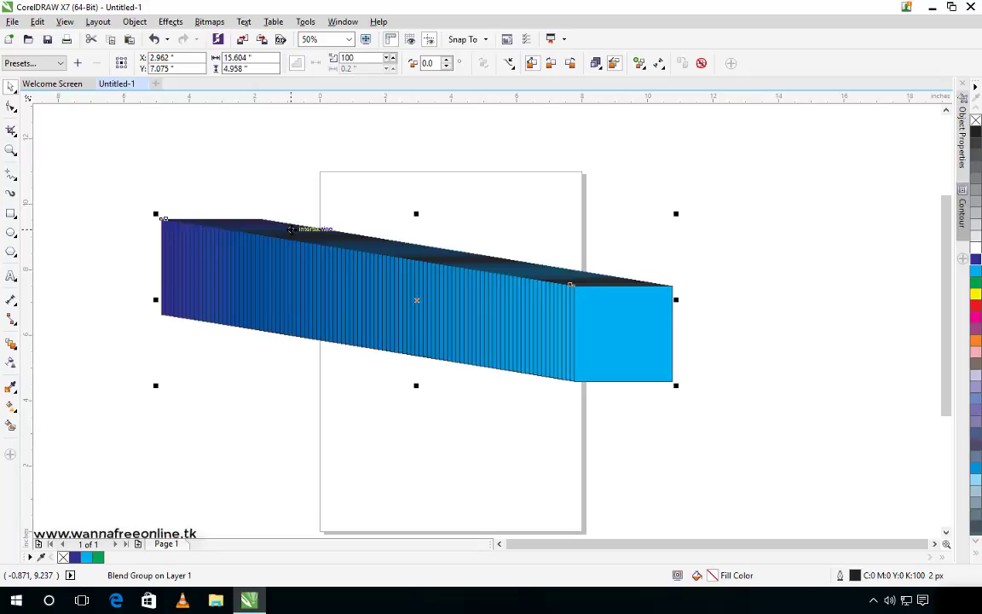
key(ctrl+z)
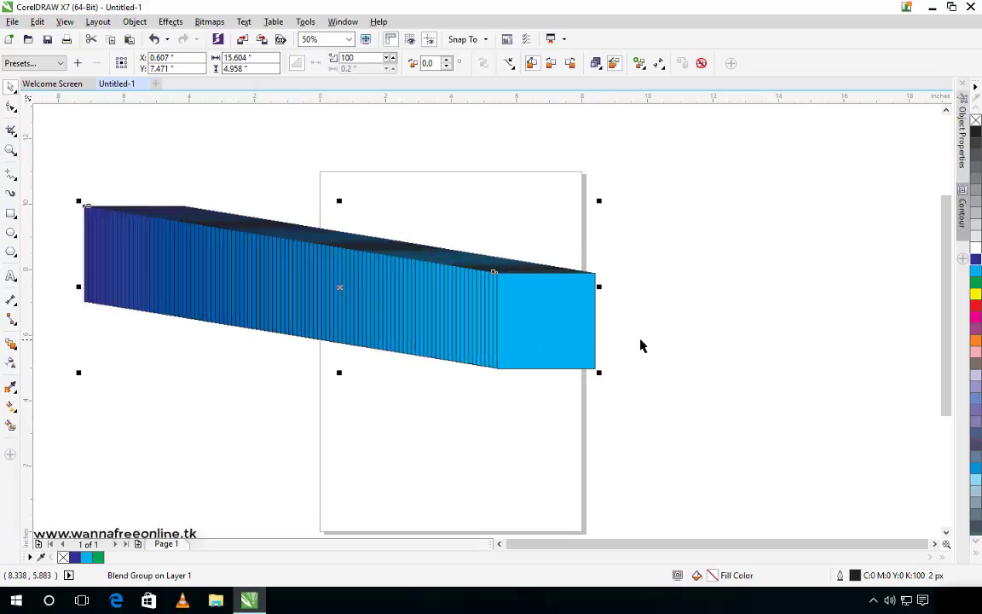
Move the cyan end rectangle down and left to about X 1.9, Y 5.6 inches, and delete the whole blend.
click(516, 314)
drag(516, 315, 381, 327)
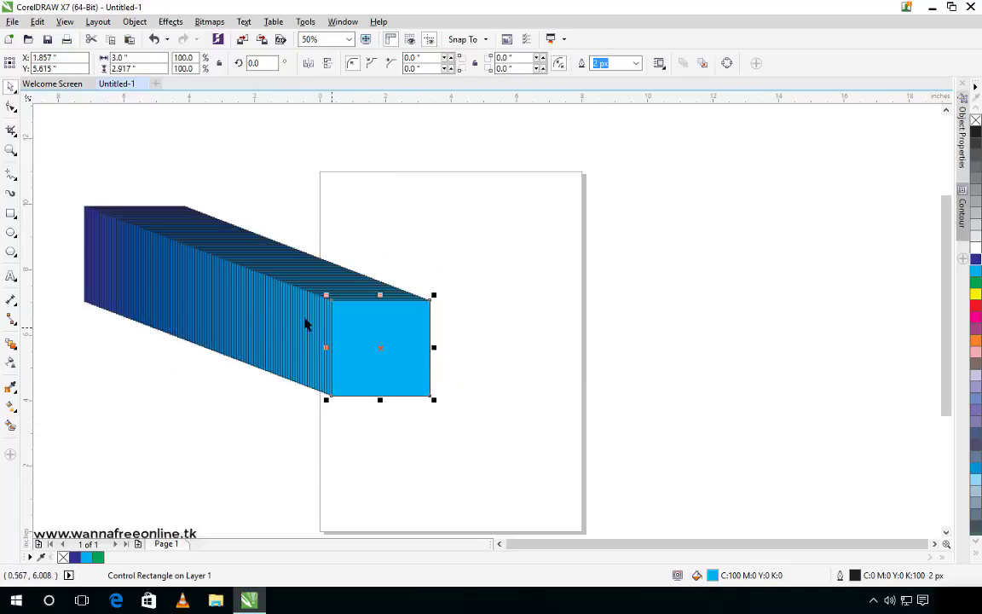
key(Delete)
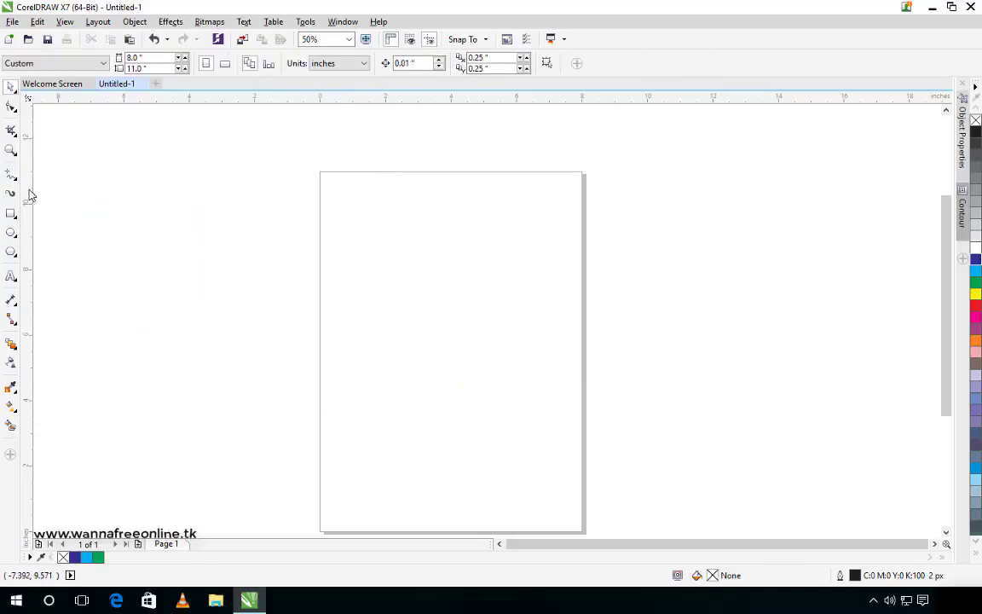
Draw a bent, nearly vertical Bézier curve about 0.46 by 5.5 inches, well to the left of the page.
click(11, 175)
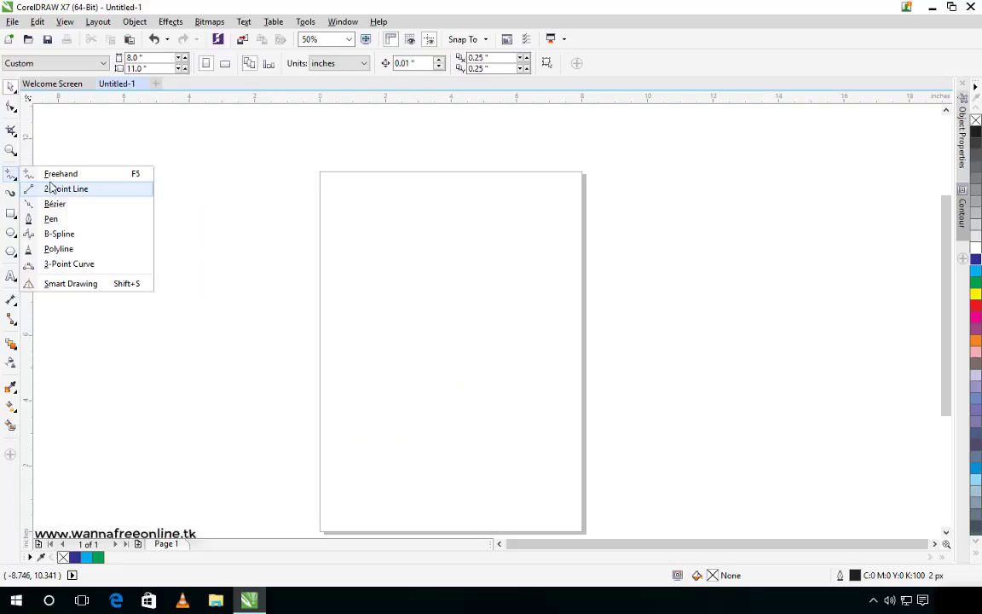
click(51, 203)
mouse_move(91, 210)
mouse_down()
mouse_move(145, 273)
mouse_move(127, 343)
mouse_move(173, 371)
mouse_move(88, 391)
mouse_move(110, 467)
mouse_up()
click(87, 389)
key(space)
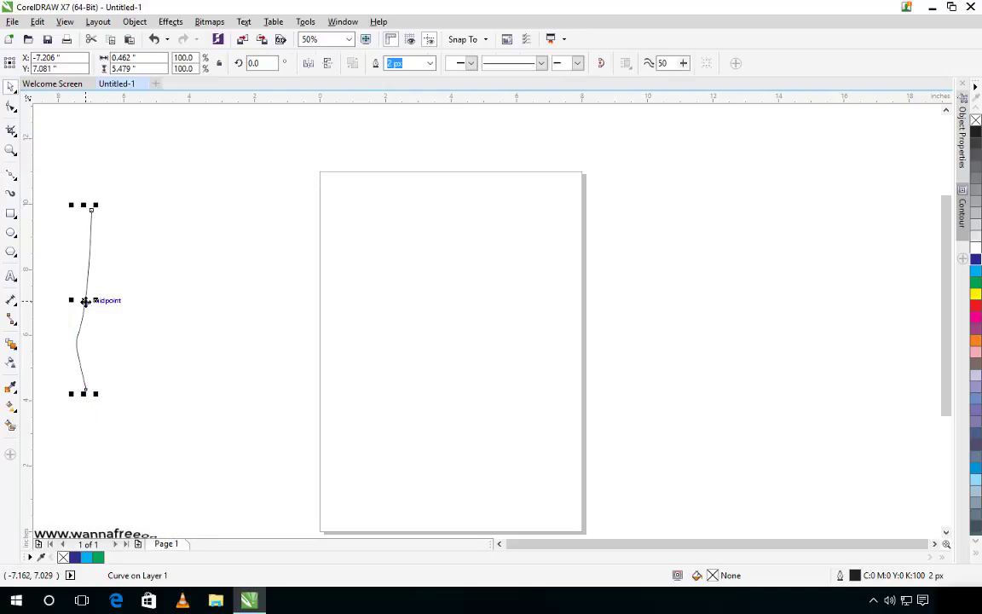
Move the curve to about X -4.6, Y 8.0 inches and place a copy of it at about X -1.8, Y 8.5 inches.
drag(84, 300, 172, 269)
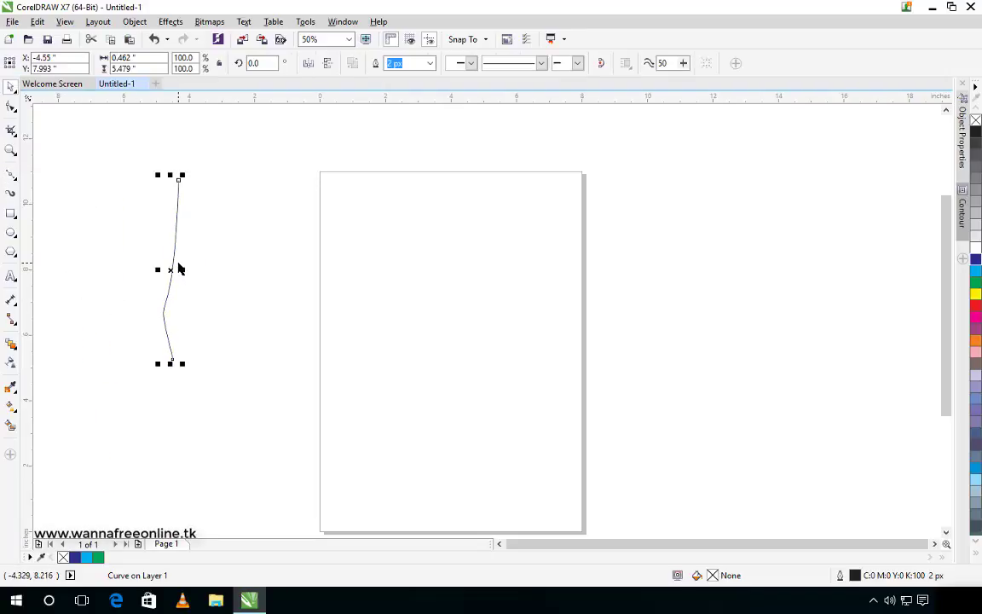
click(170, 270)
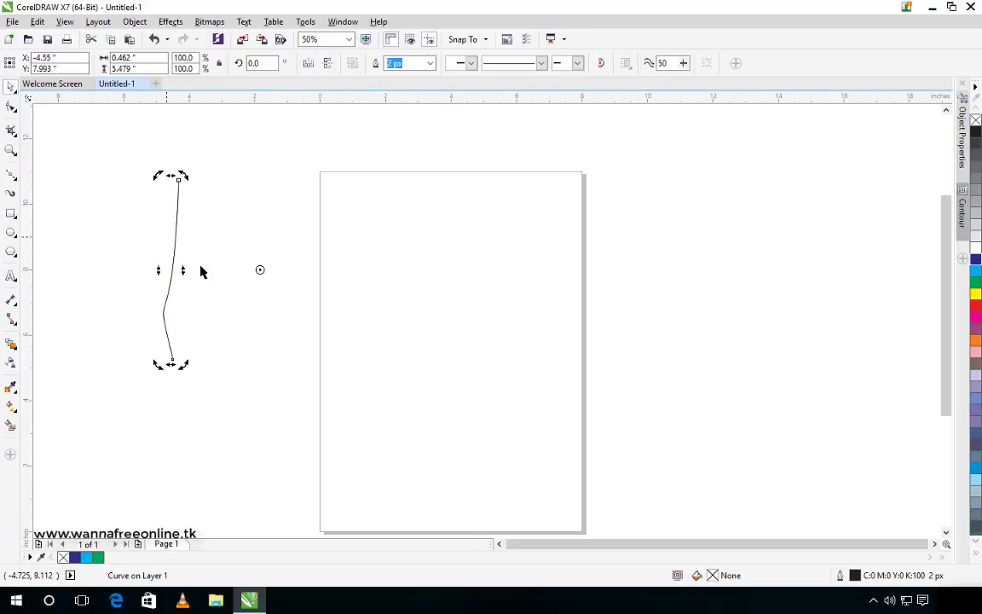
click(173, 258)
drag(173, 258, 270, 270)
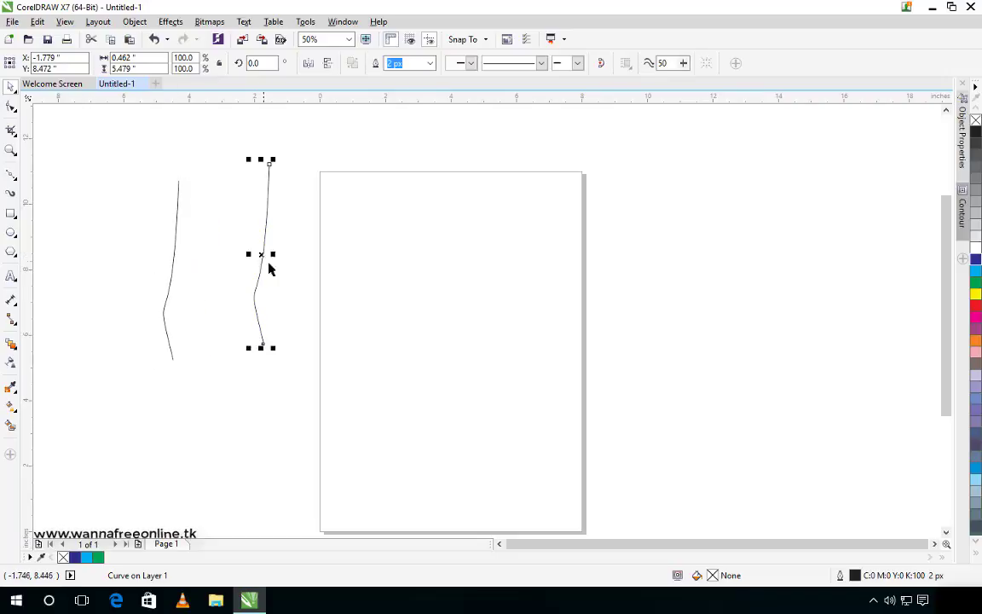
Blend the two curves with 20 steps and move the right end curve to about X 1.3, Y 7.8 inches.
click(11, 343)
mouse_move(170, 269)
mouse_down()
mouse_move(265, 267)
mouse_move(171, 272)
mouse_up()
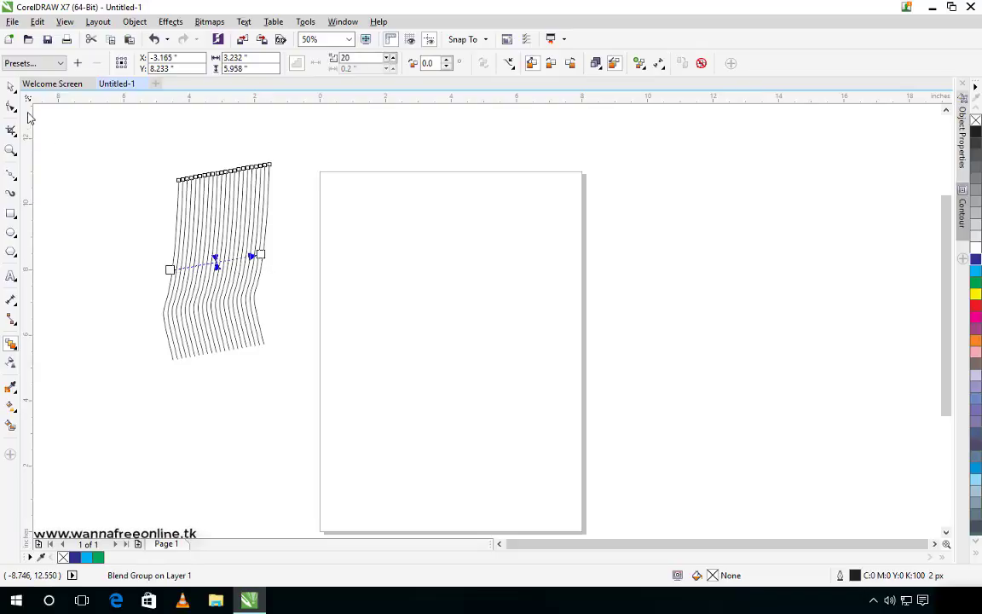
key(space)
click(261, 296)
click(257, 287)
drag(257, 288, 361, 305)
Set the outline colour of the blend's right end curve to cyan and its left end curve to red.
right_click(976, 271)
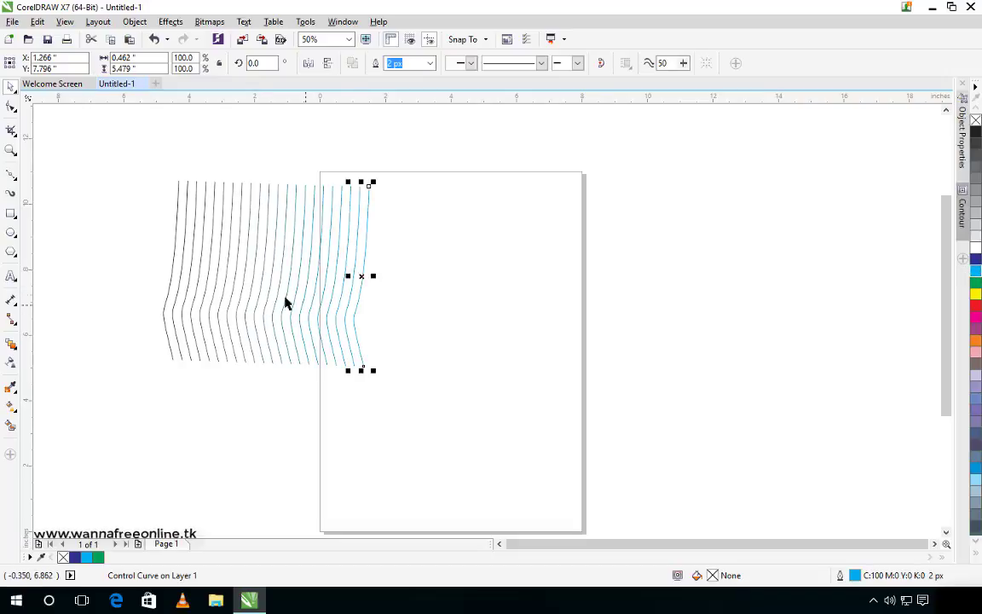
click(168, 309)
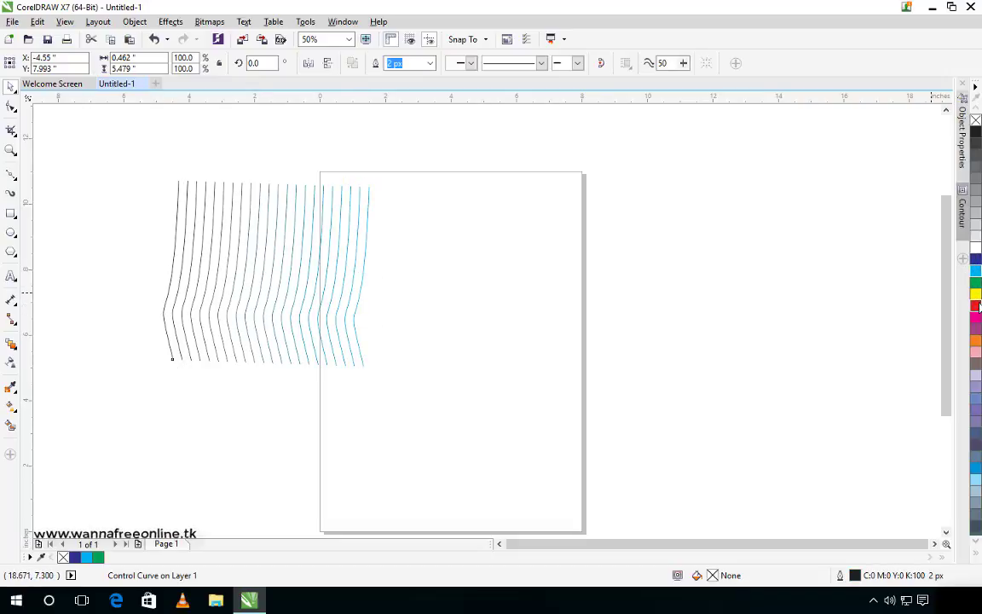
right_click(977, 304)
Set the number of steps in the curve blend to 60.
click(359, 303)
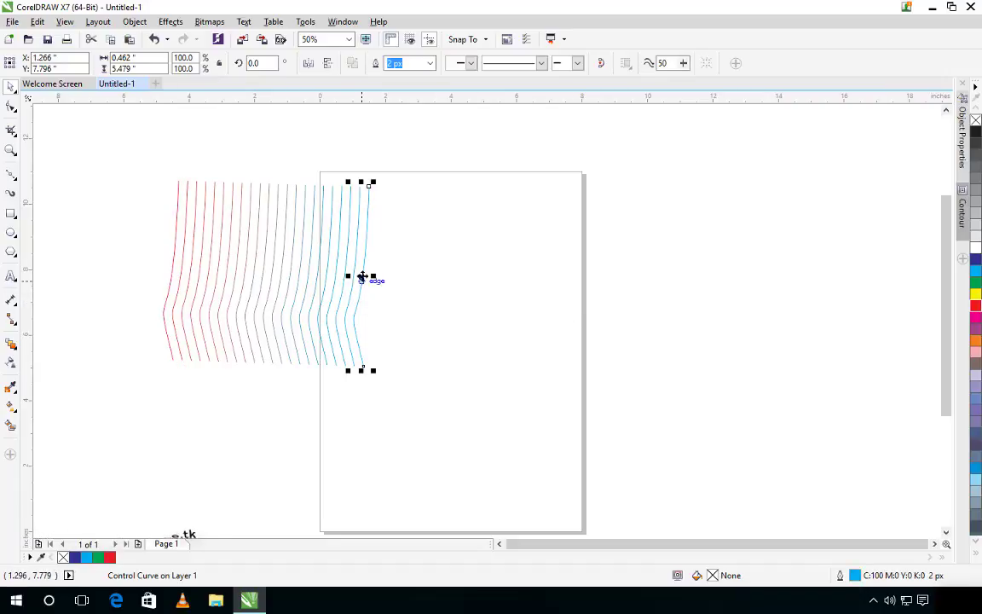
click(359, 281)
click(350, 274)
double_click(367, 63)
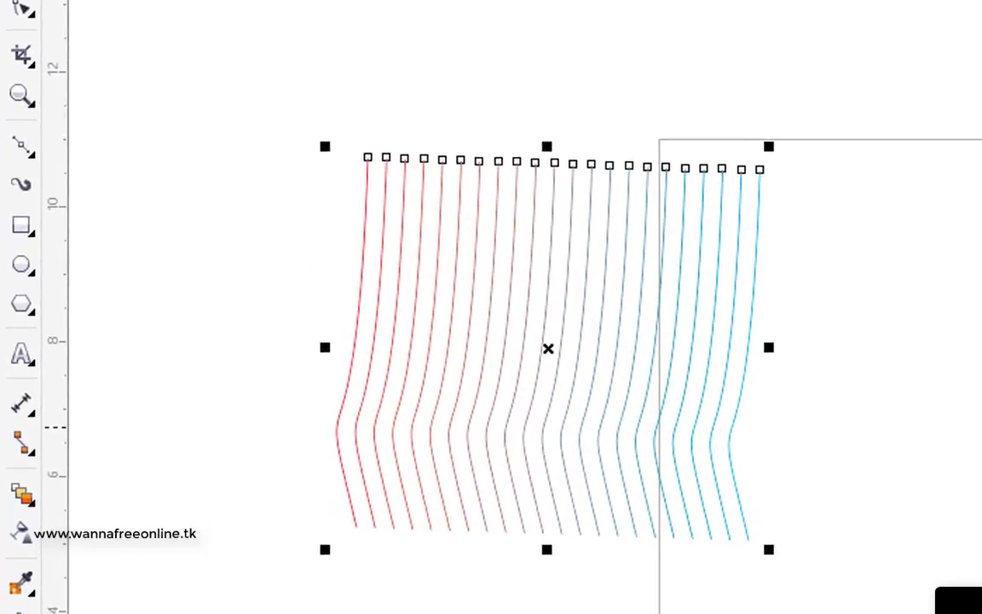
text(60)
key(Return)
Rotate the blend's cyan end curve clockwise about its centre until it lies nearly horizontal, twisting the blend.
click(793, 351)
click(750, 353)
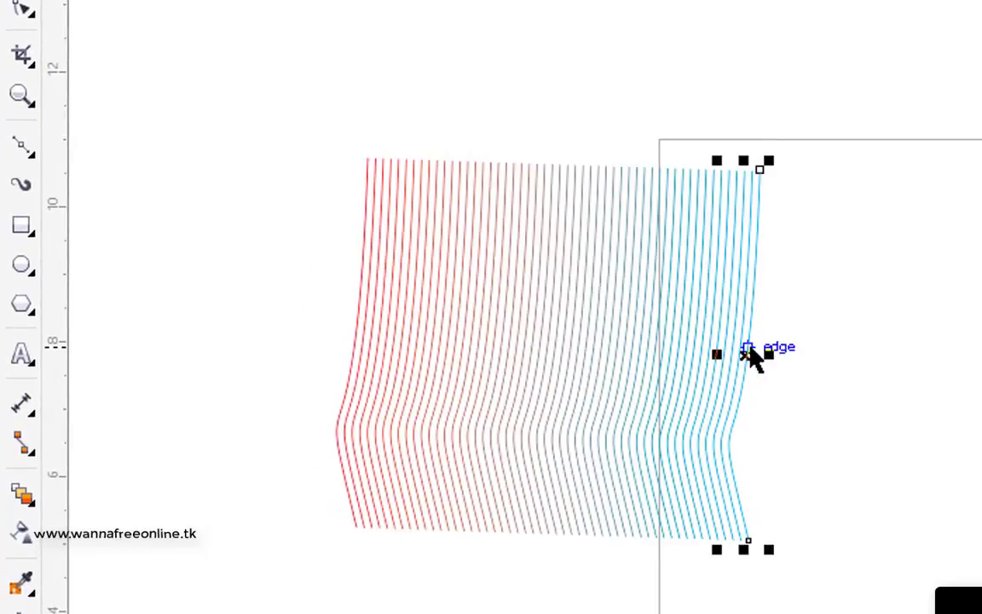
click(750, 354)
drag(780, 171, 874, 407)
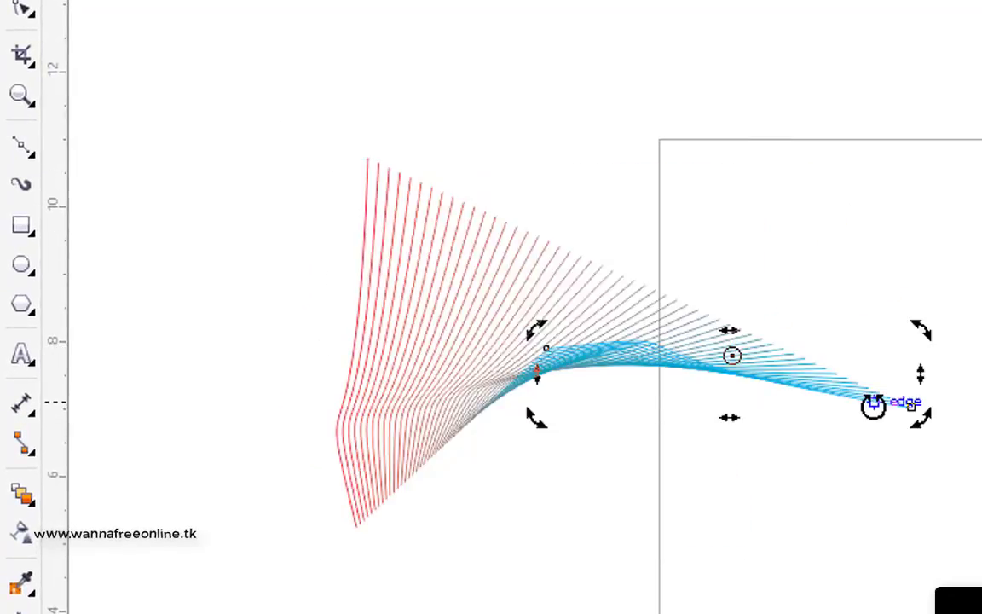
Move the blend's cyan end curve up and over the page's upper edge, centred at about X 1.06, Y 11.37 inches.
click(873, 406)
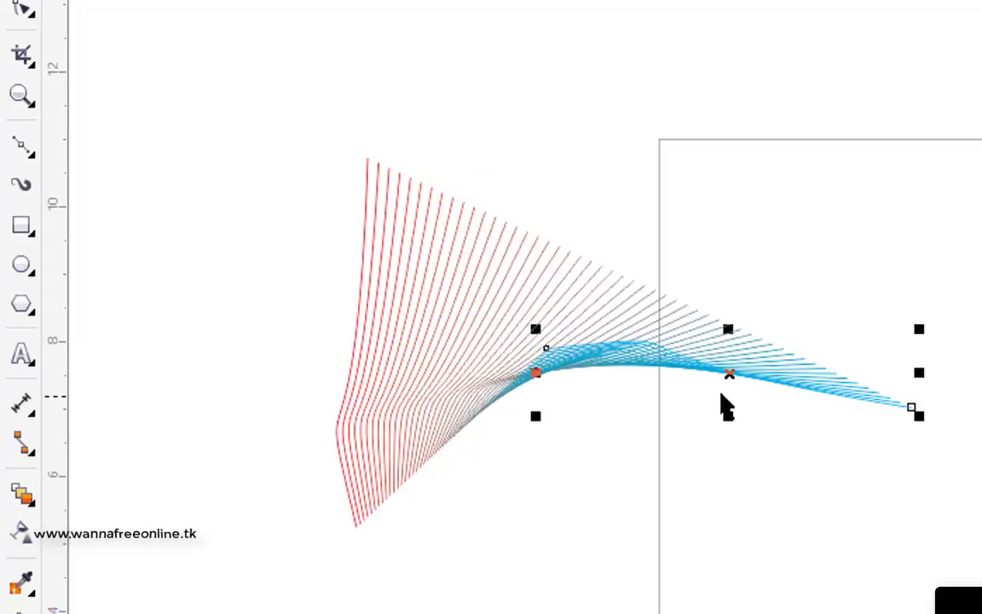
drag(735, 377, 408, 150)
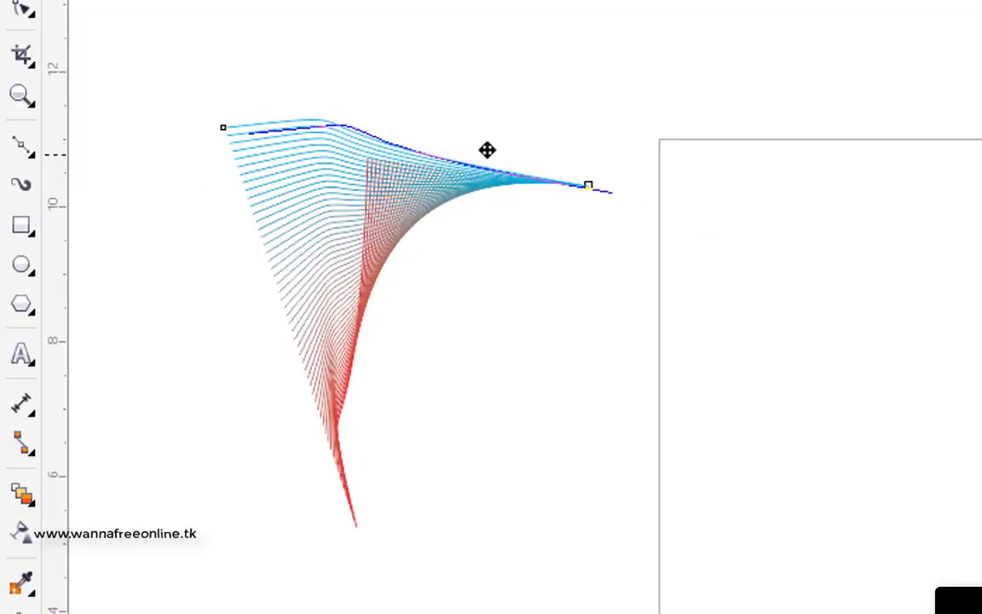
drag(487, 150, 649, 147)
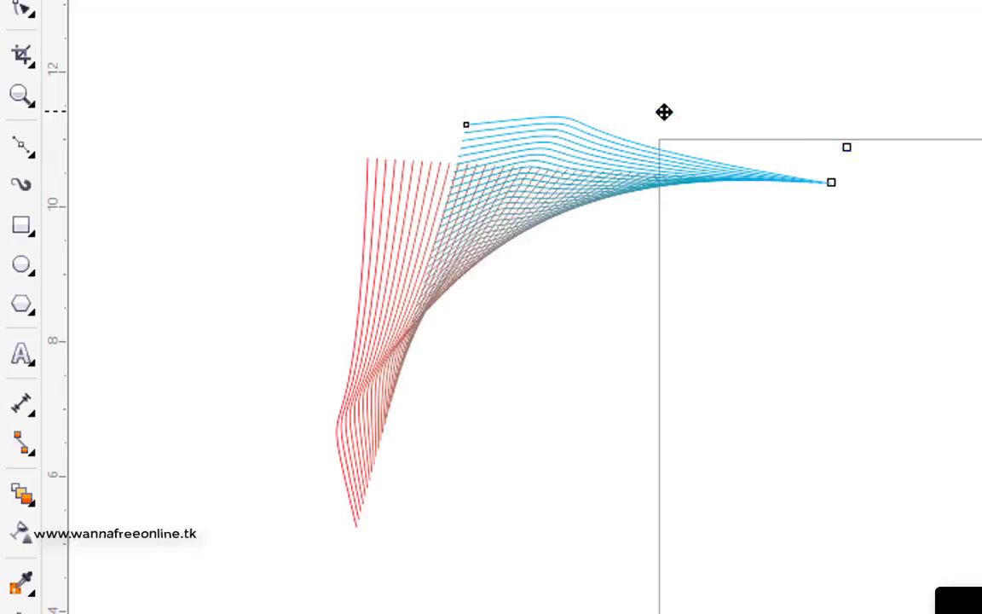
click(664, 111)
drag(662, 110, 730, 110)
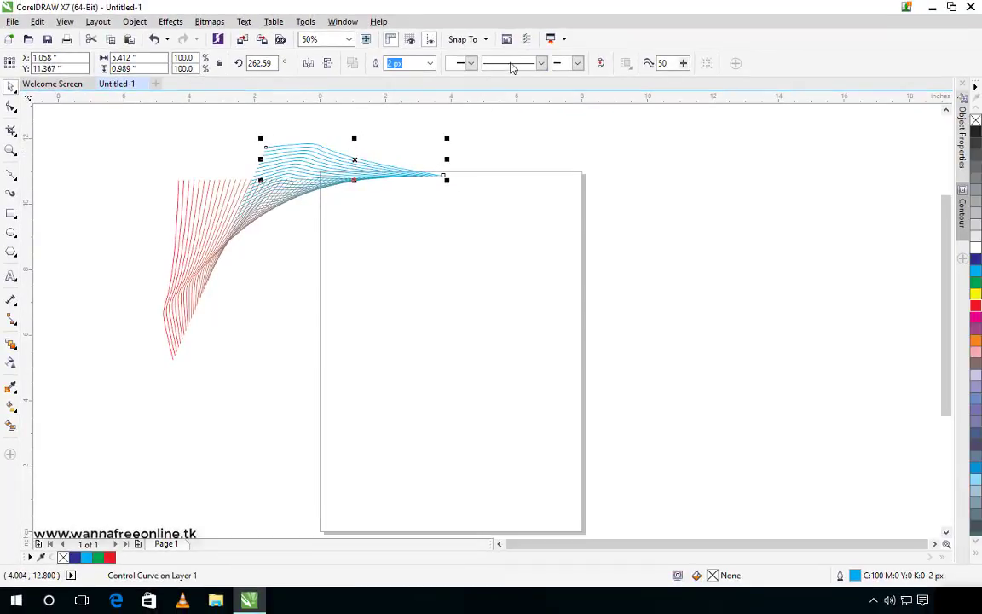
Try a dotted and then a short-dashed line style on the blend's cyan end curve.
click(542, 64)
click(534, 120)
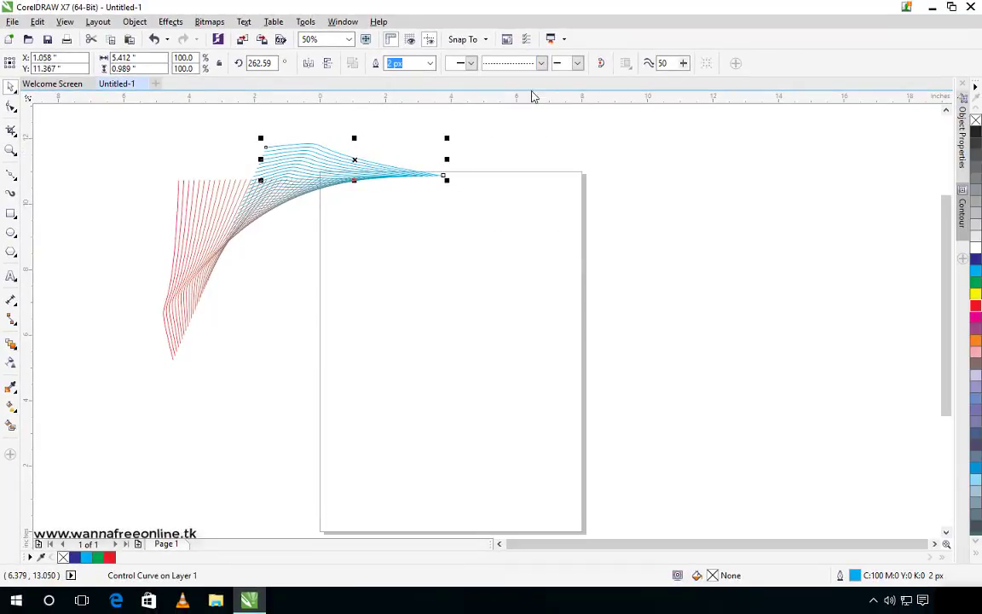
click(537, 65)
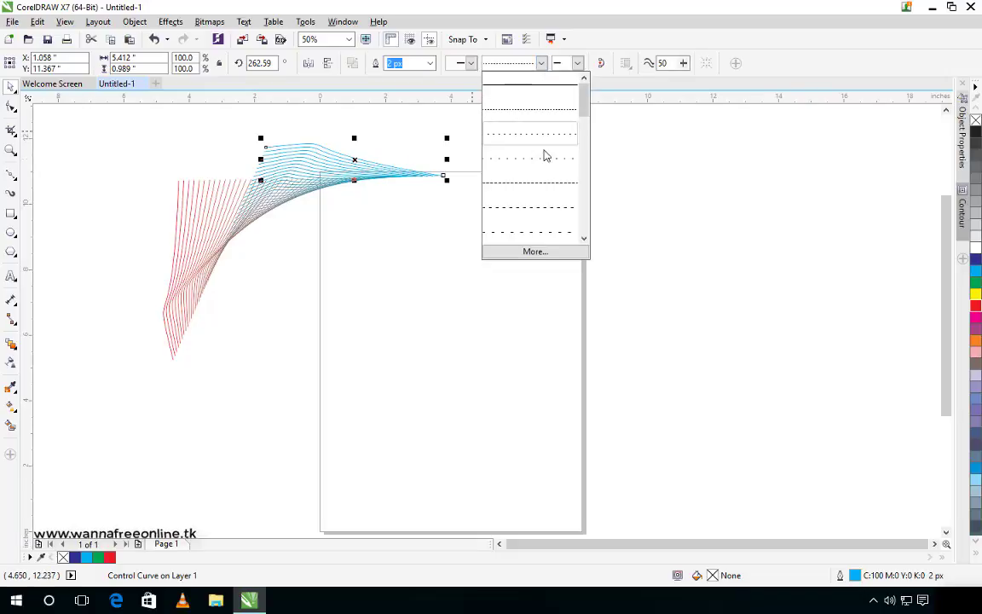
click(542, 186)
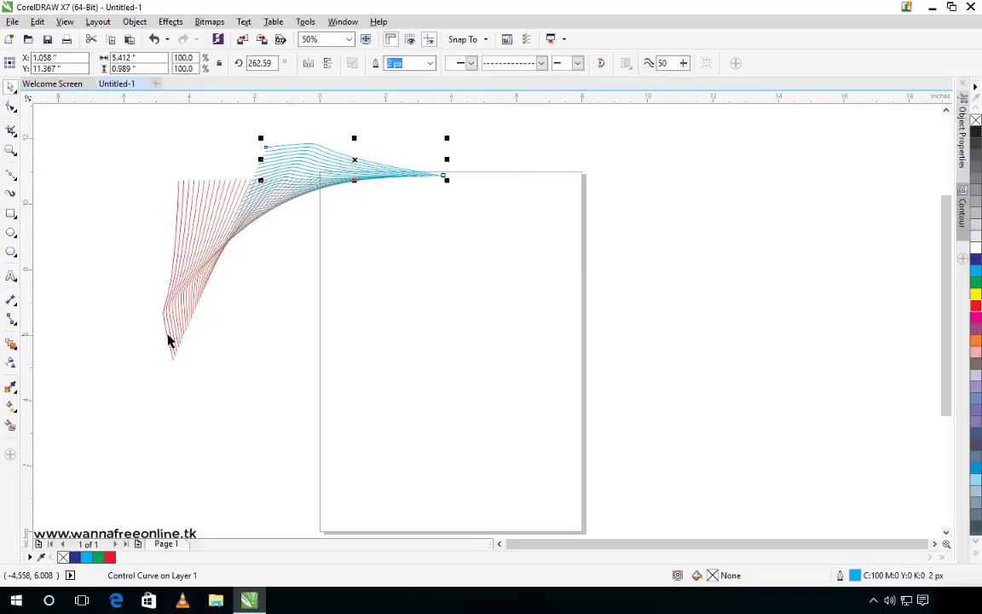
Delete the blend's red end curve and the remaining cyan curve, leaving the drawing empty.
click(168, 341)
key(Delete)
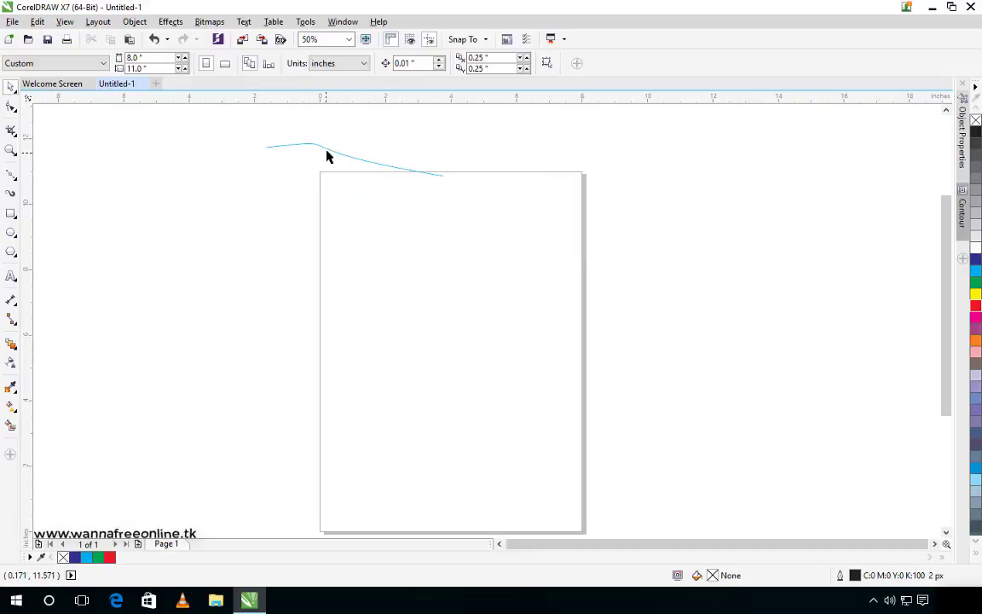
click(327, 153)
key(Delete)
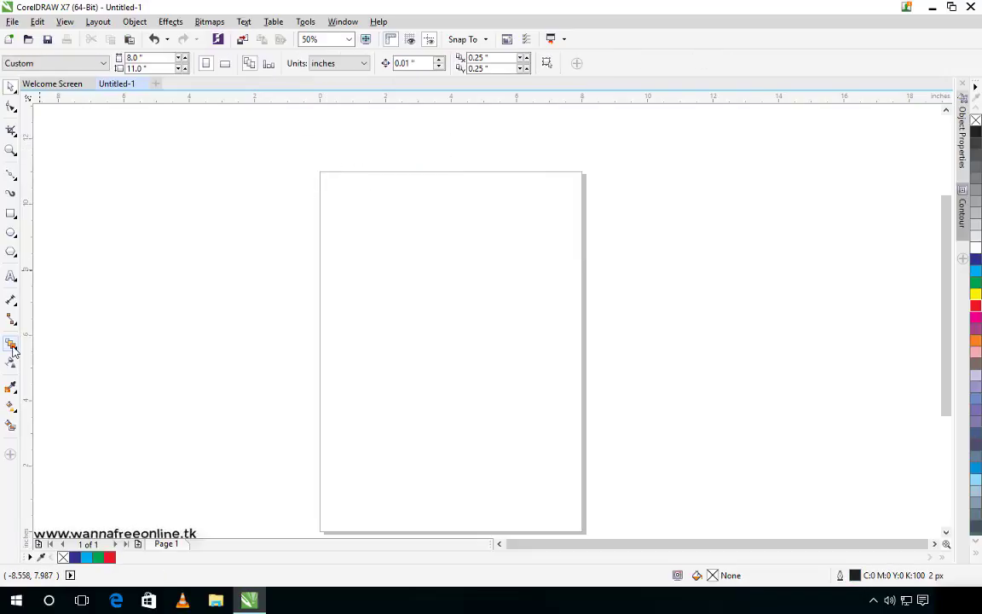
Bring up the Distort tool, then draw a rectangle about 7.7 by 4.9 inches across the page's left edge.
click(17, 350)
click(41, 388)
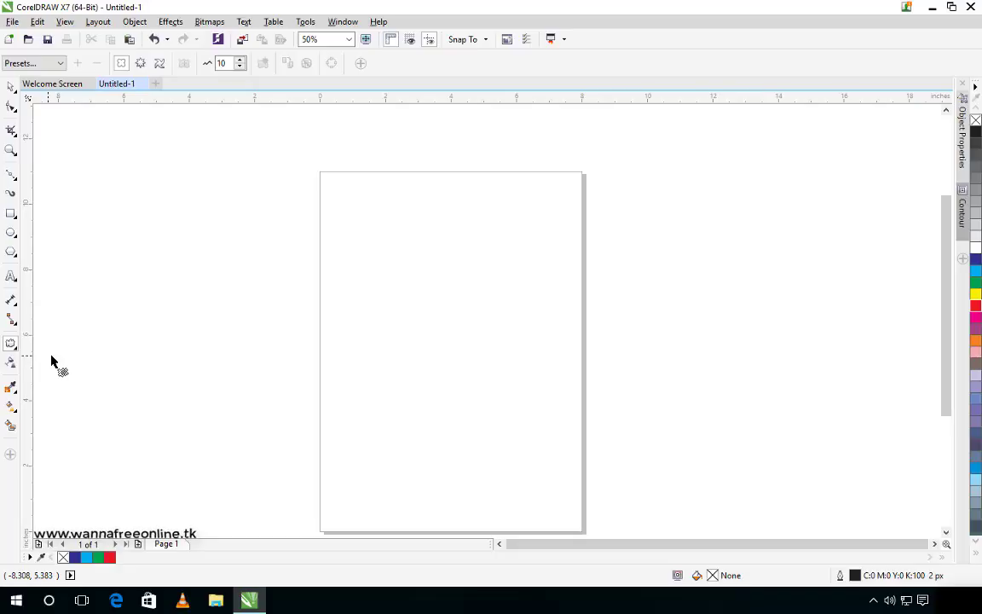
click(11, 214)
drag(172, 214, 424, 374)
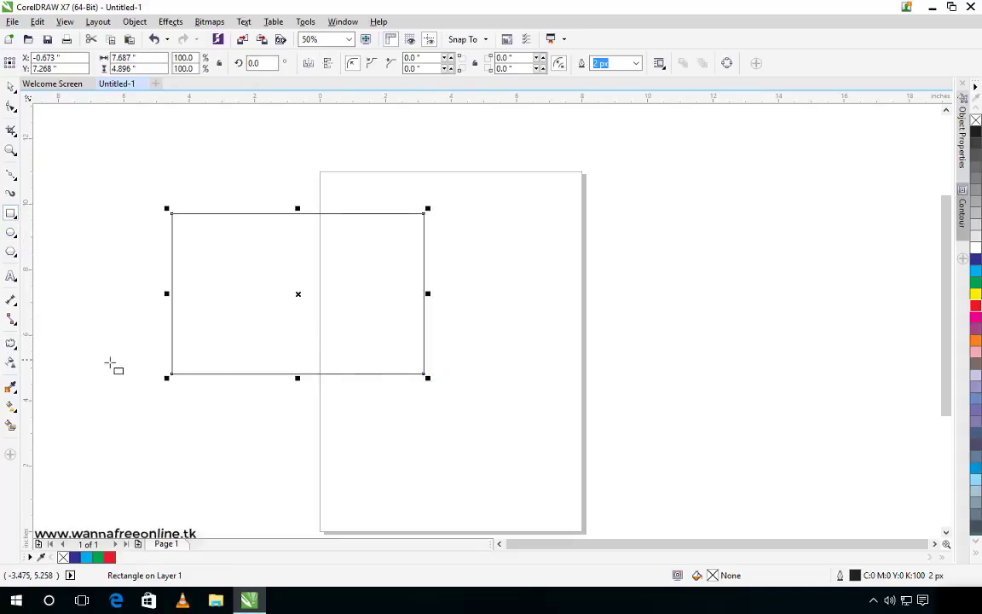
Apply a push and pull distortion from the rectangle's left edge with an amplitude of about -28.
click(12, 344)
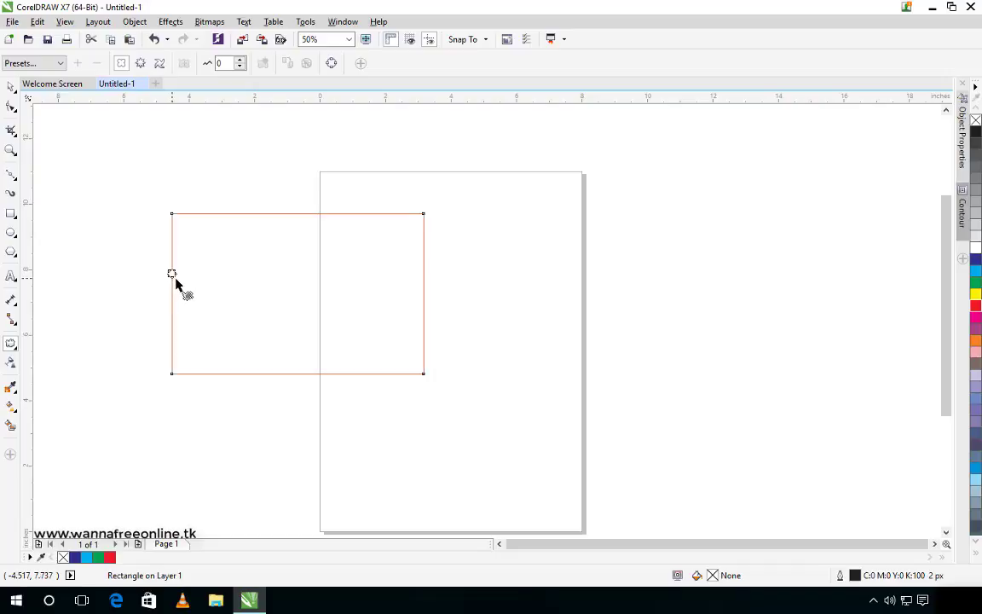
drag(176, 318, 199, 311)
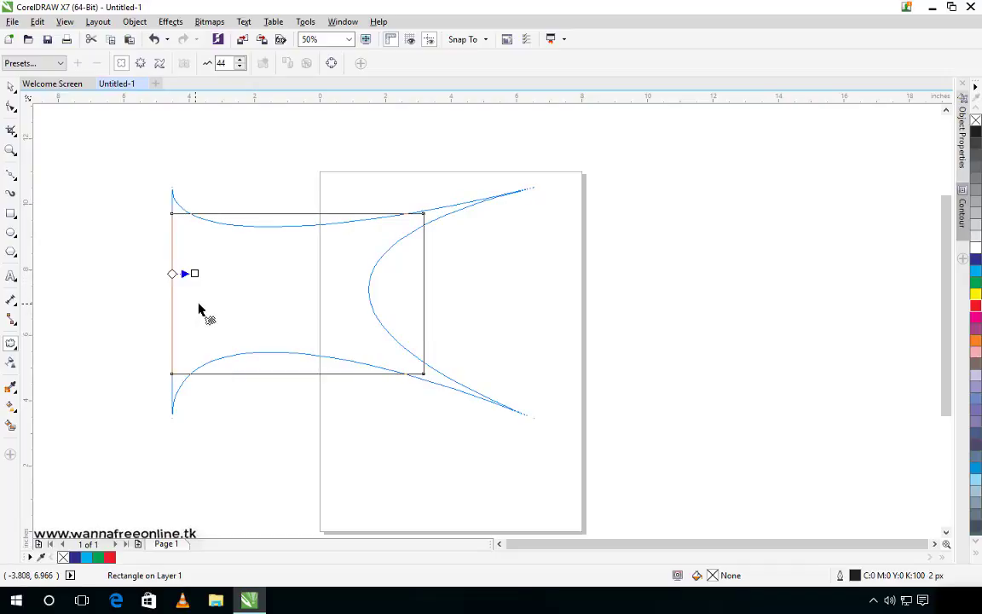
drag(198, 305, 299, 279)
scroll(452, 290, down, 2)
scroll(435, 294, up, 1)
scroll(381, 268, up, 1)
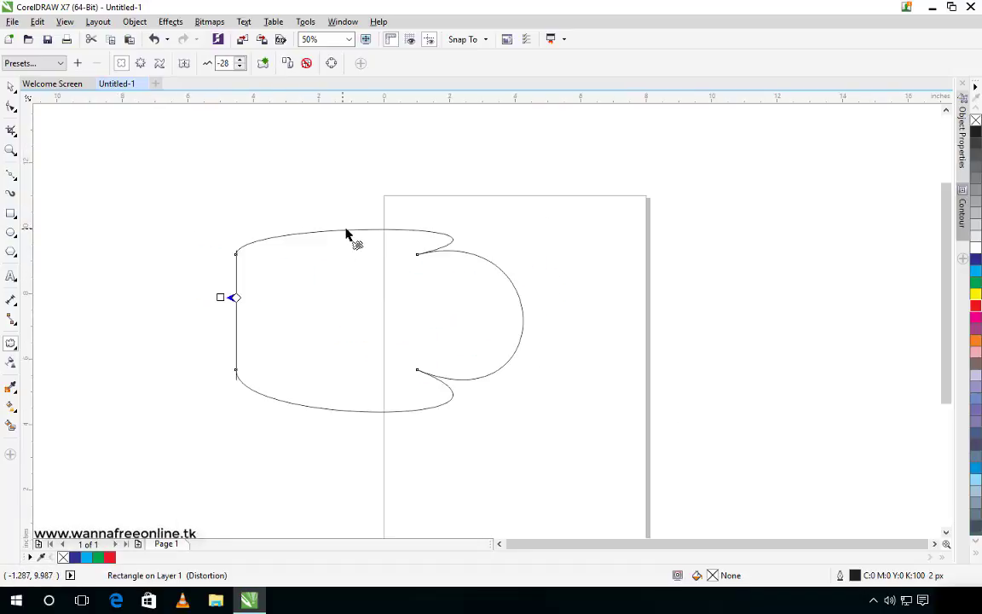
Distort the shape again from its upper edge into four petals with amplitude about -34, and fill it with cyan.
drag(344, 230, 384, 312)
scroll(431, 299, down, 1)
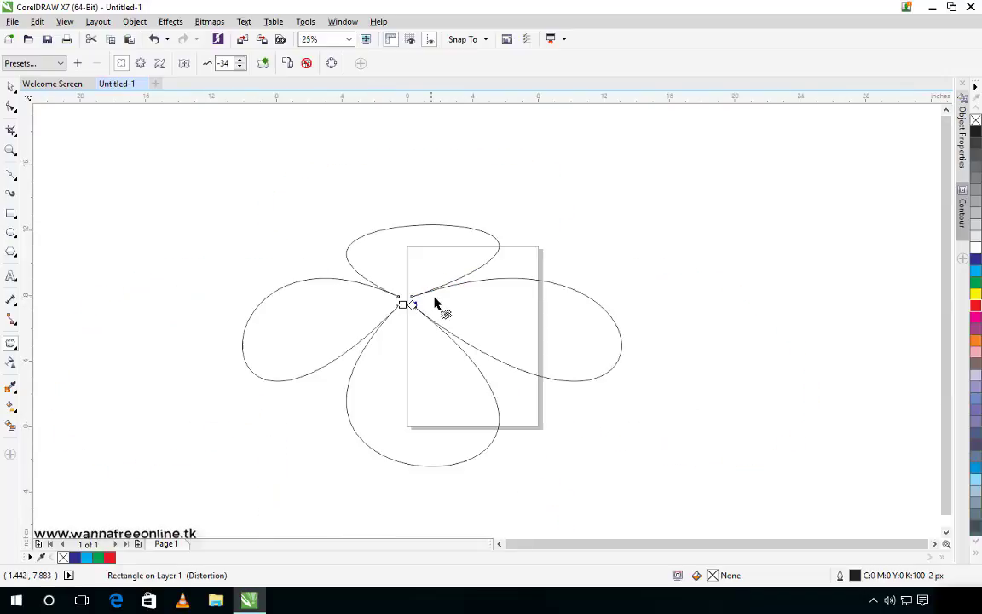
click(11, 86)
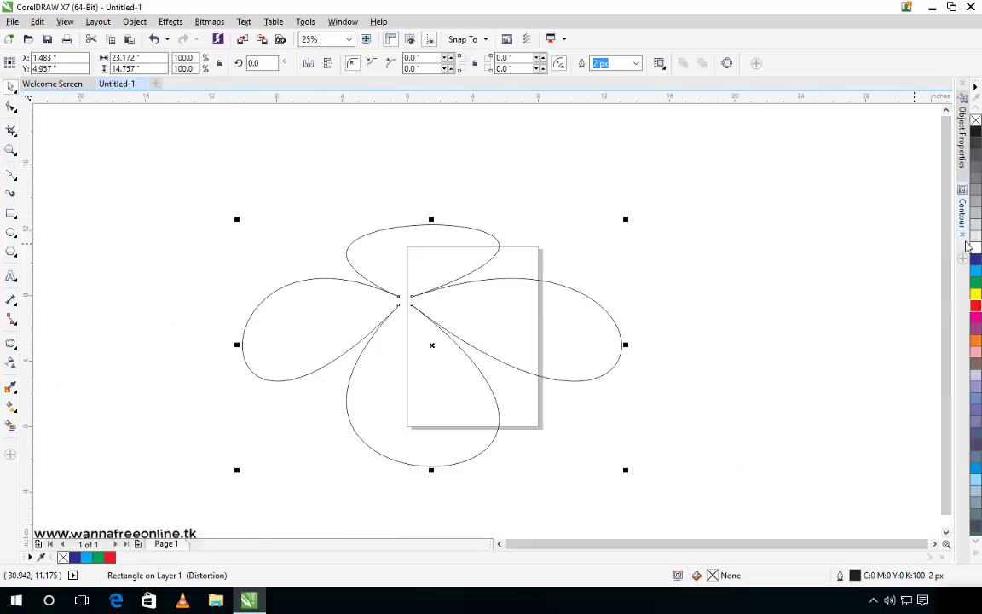
click(978, 272)
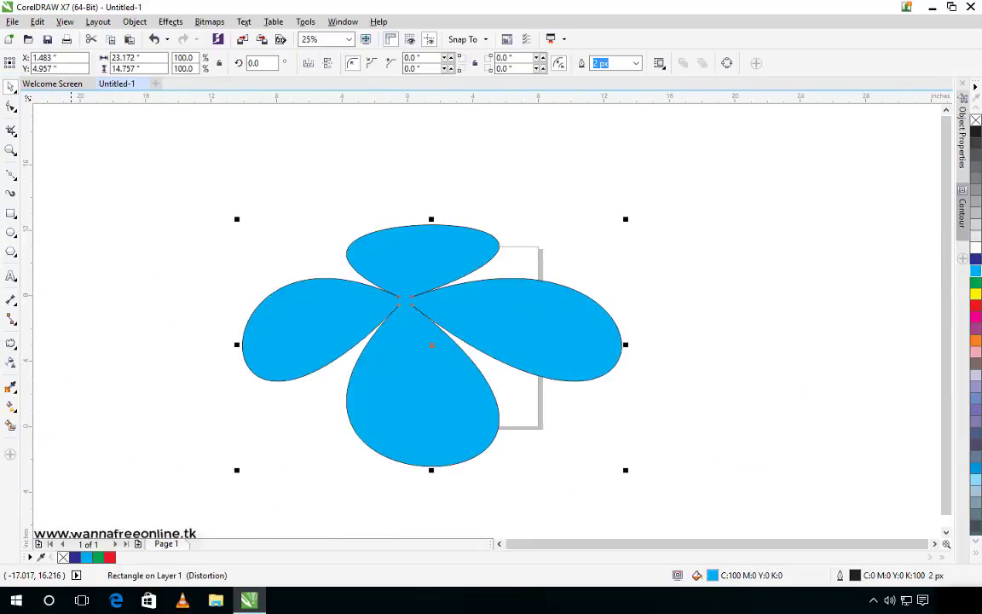
Delete the cyan four-petal shape.
click(10, 343)
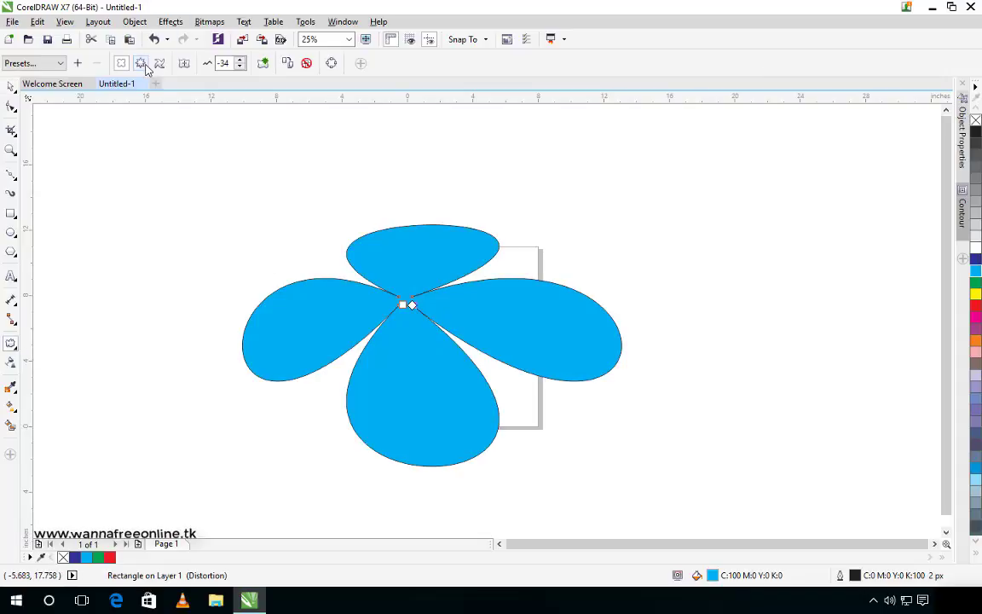
click(10, 86)
key(Delete)
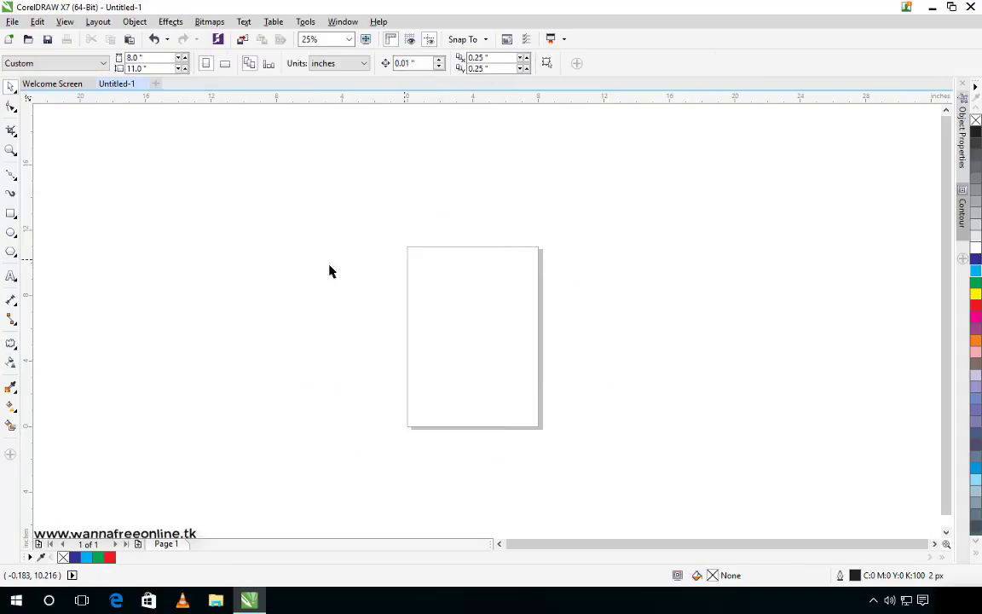
Draw a rectangle about 12.1 by 8.0 inches and move its centre to about X -1.8, Y 8.0 inches.
click(11, 213)
drag(278, 302, 476, 432)
drag(378, 368, 381, 294)
scroll(379, 296, up, 1)
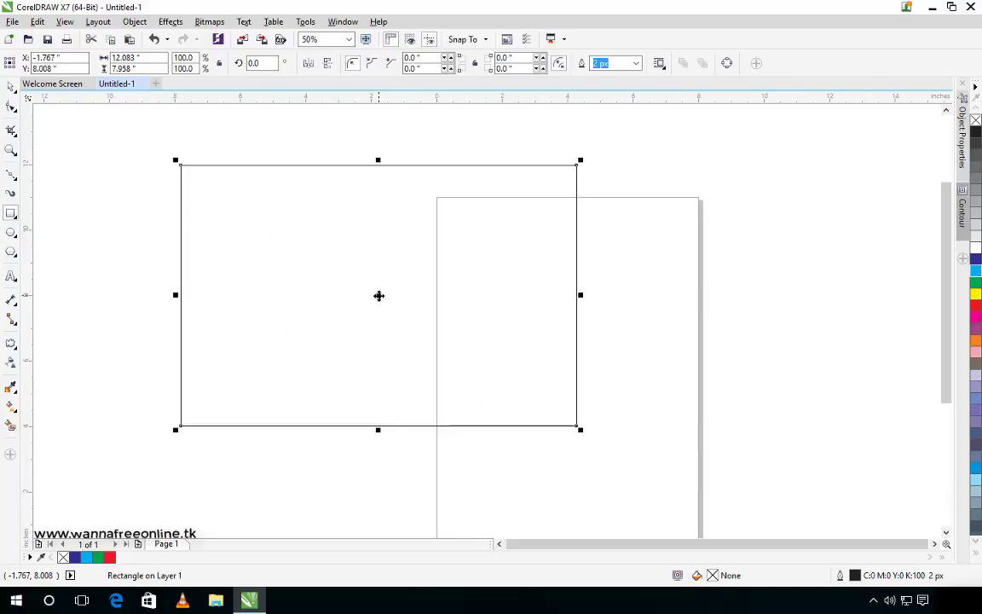
Apply a zipper distortion to the rectangle from near its upper-left corner with an amplitude of about 61.
click(11, 343)
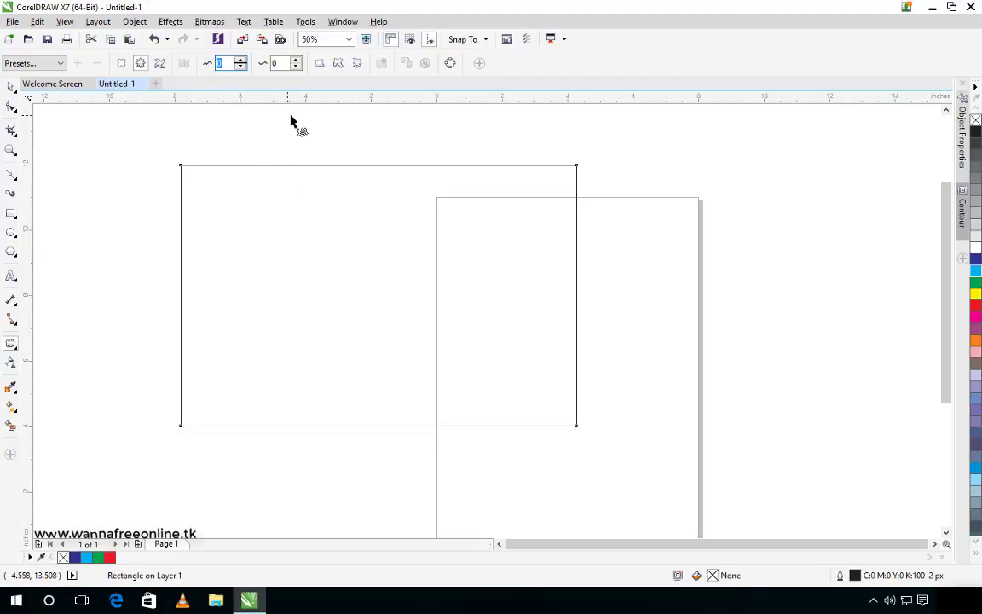
click(256, 62)
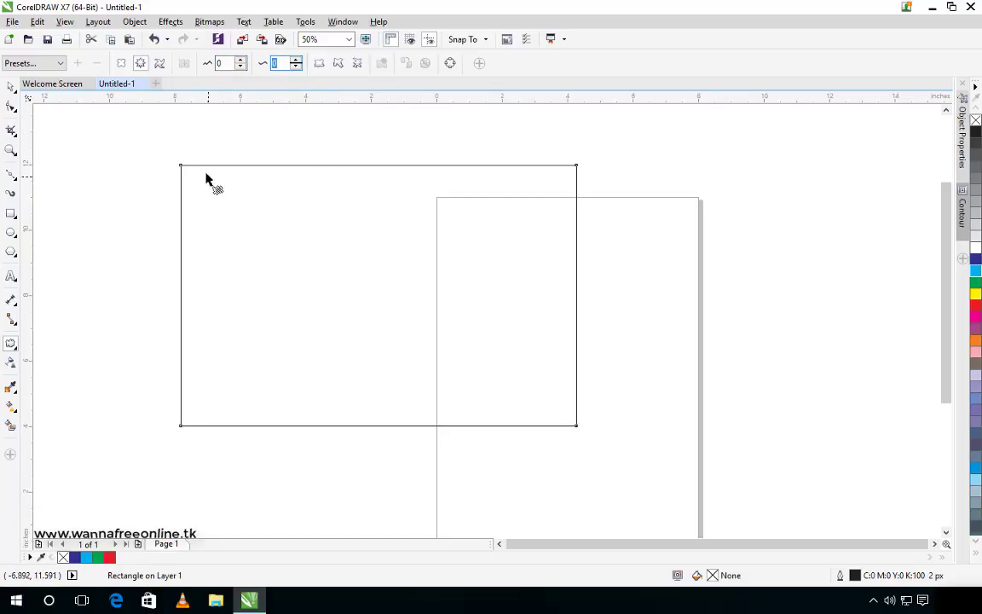
drag(191, 168, 201, 227)
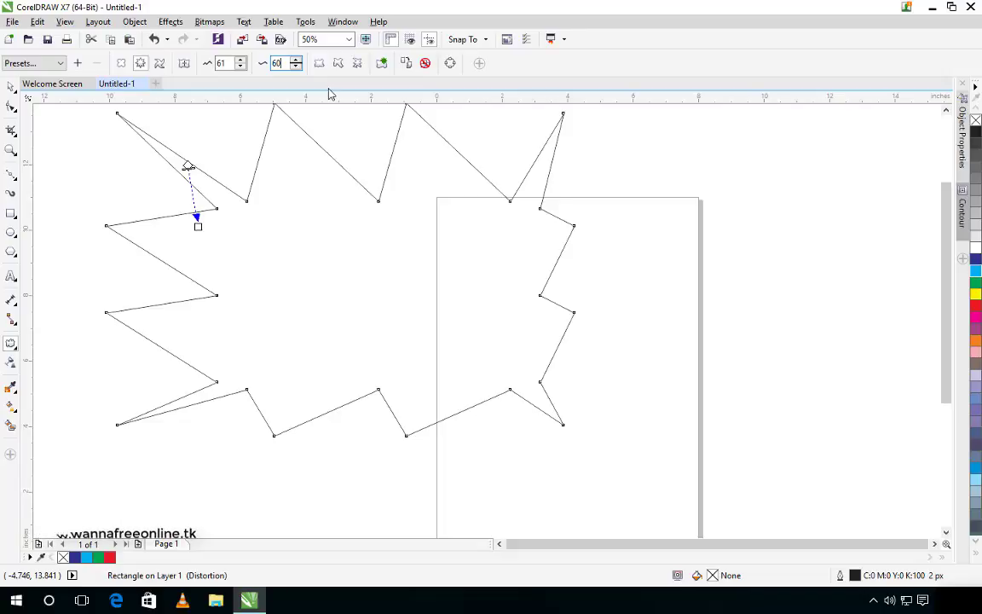
Set the zipper distortion's frequency to 60 and its amplitude to 20.
key(Return)
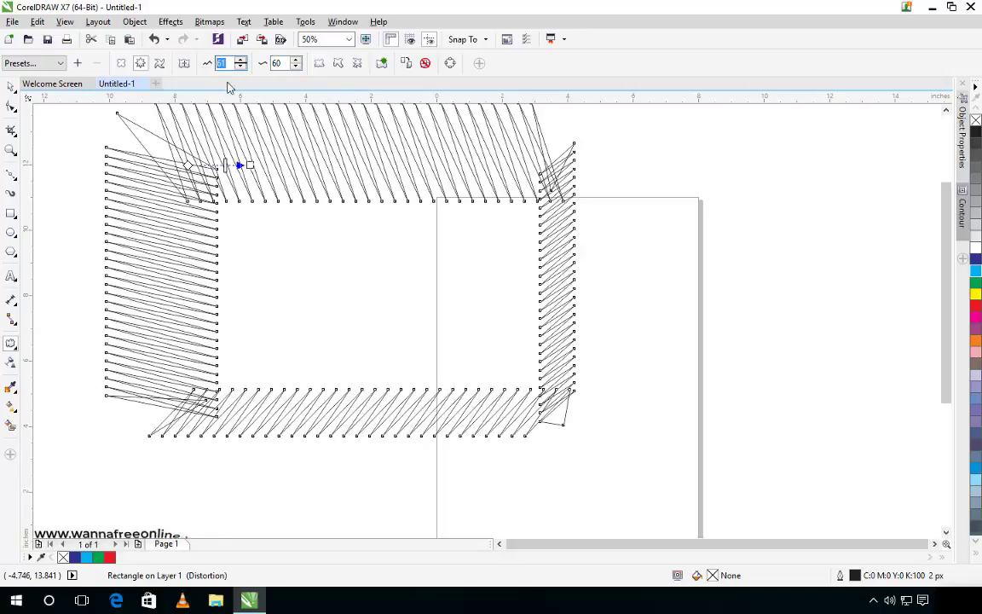
text(20)
key(Return)
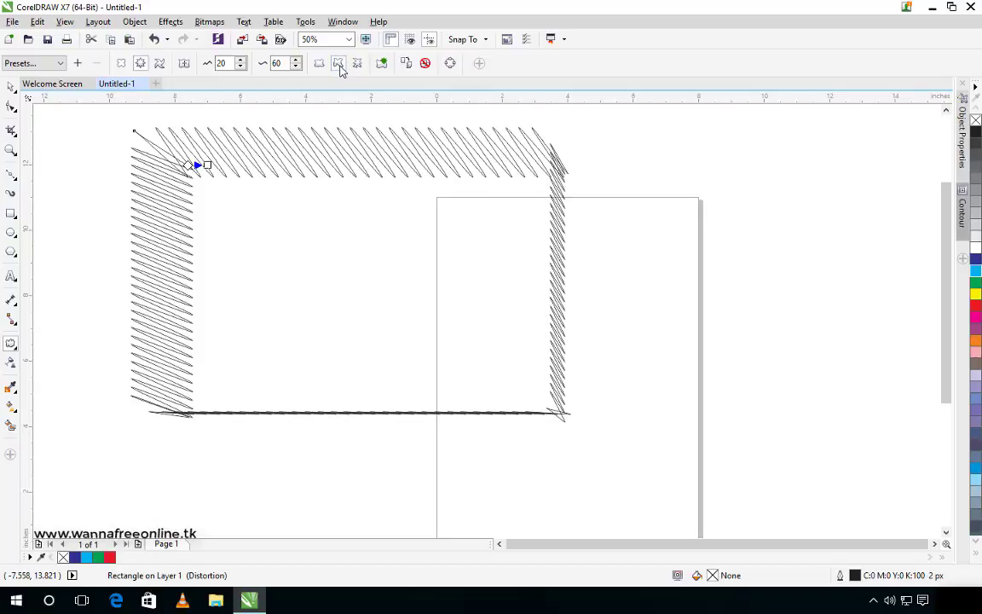
Try the smooth, local and random options on the zipper distortion, then turn all of them off.
click(358, 66)
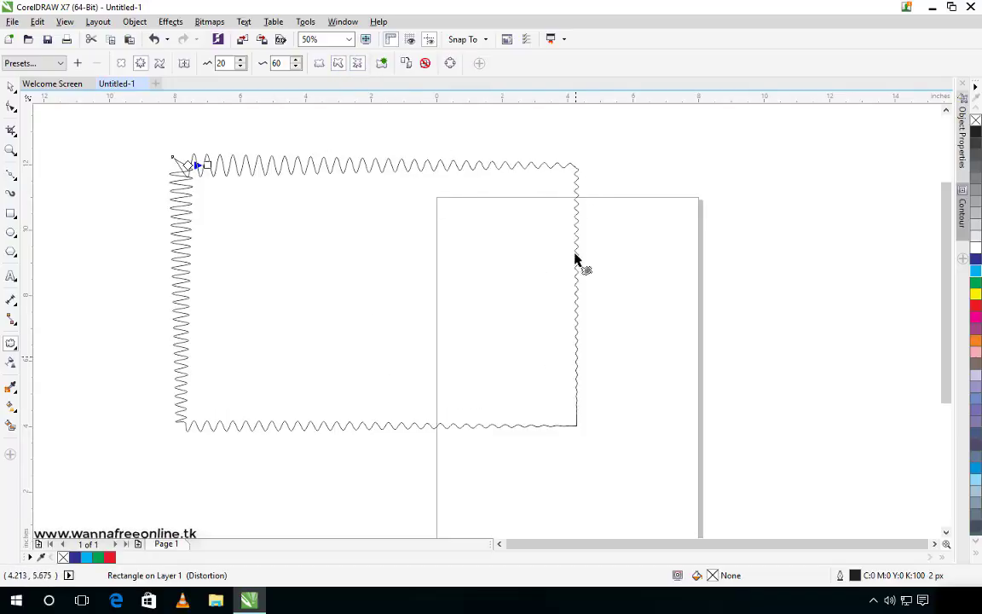
click(345, 68)
click(338, 64)
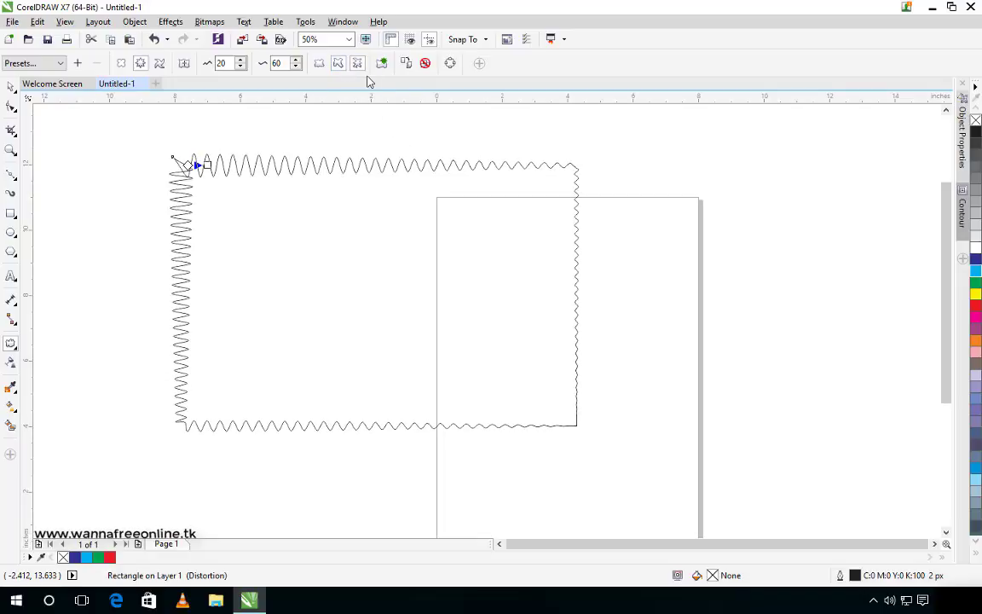
click(318, 68)
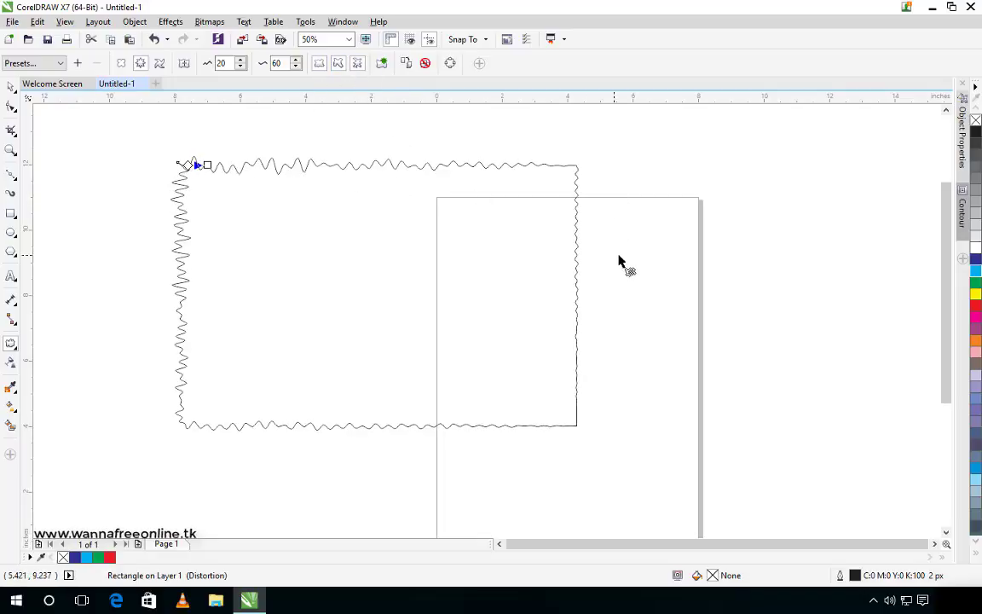
click(320, 66)
click(358, 66)
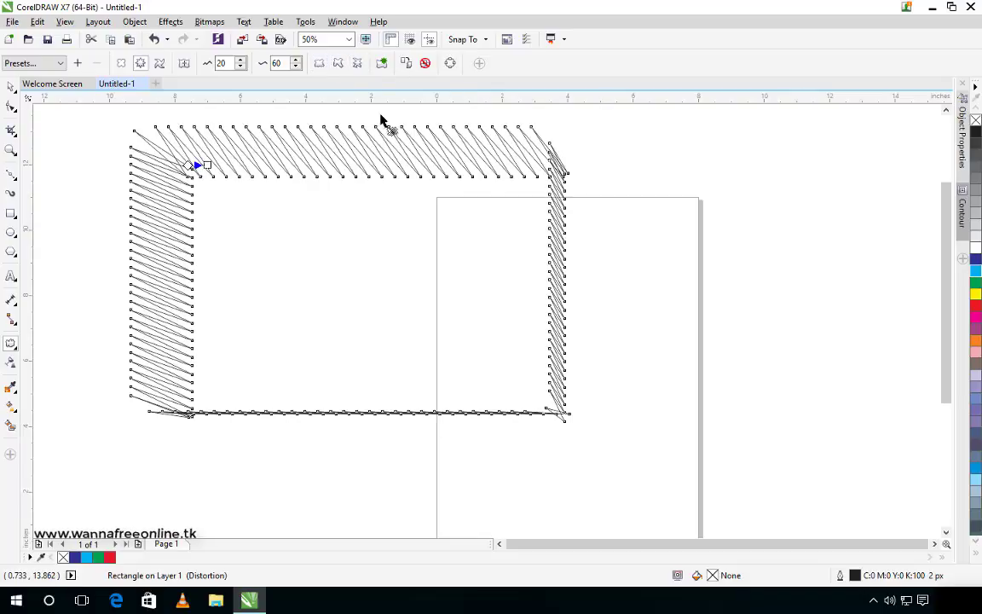
Fill the zipper-distorted rectangle with cyan and twist it into a swirl with a twister distortion from near its upper edge.
key(F3)
click(162, 64)
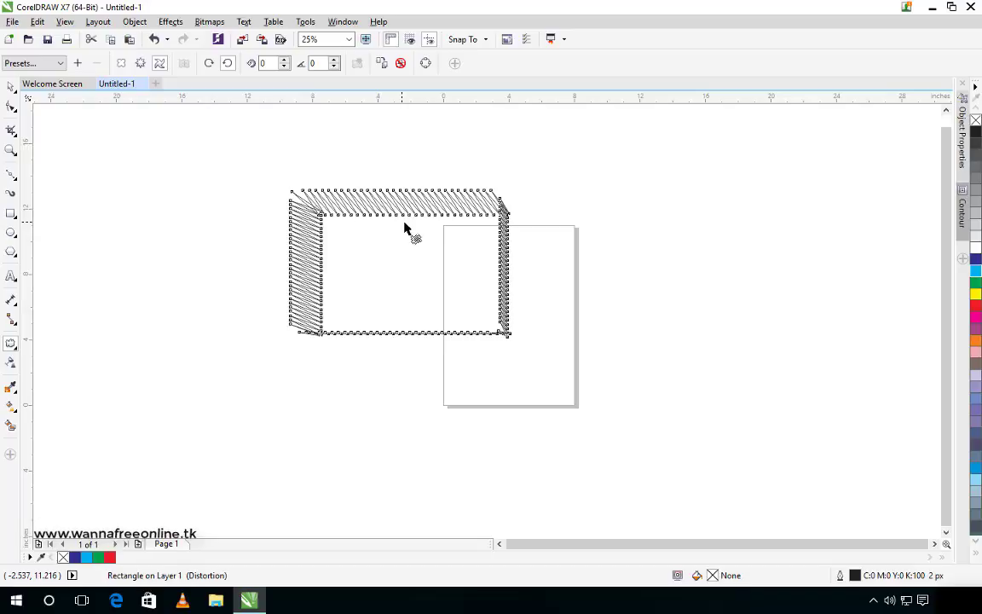
click(31, 62)
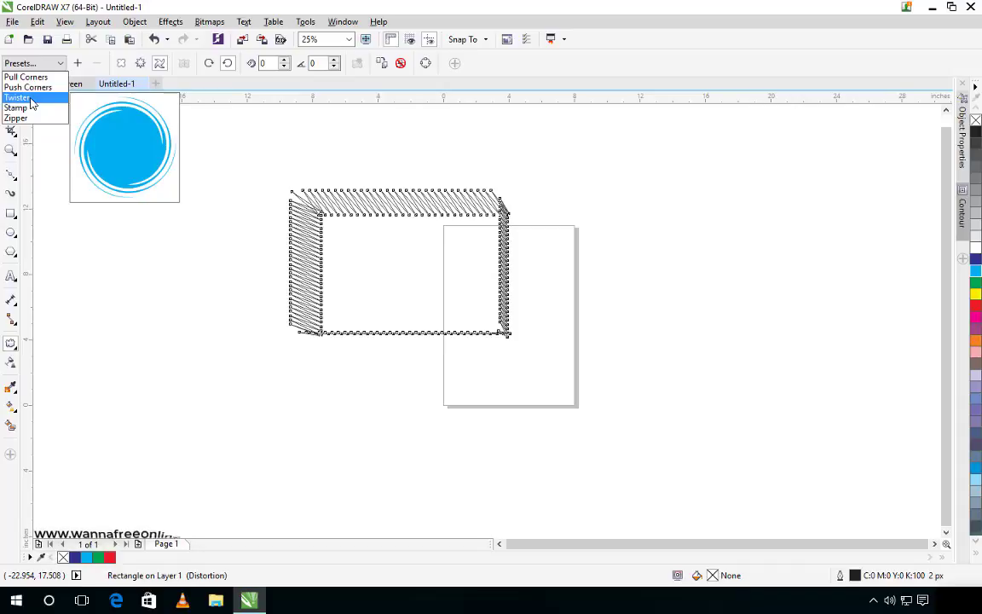
click(375, 190)
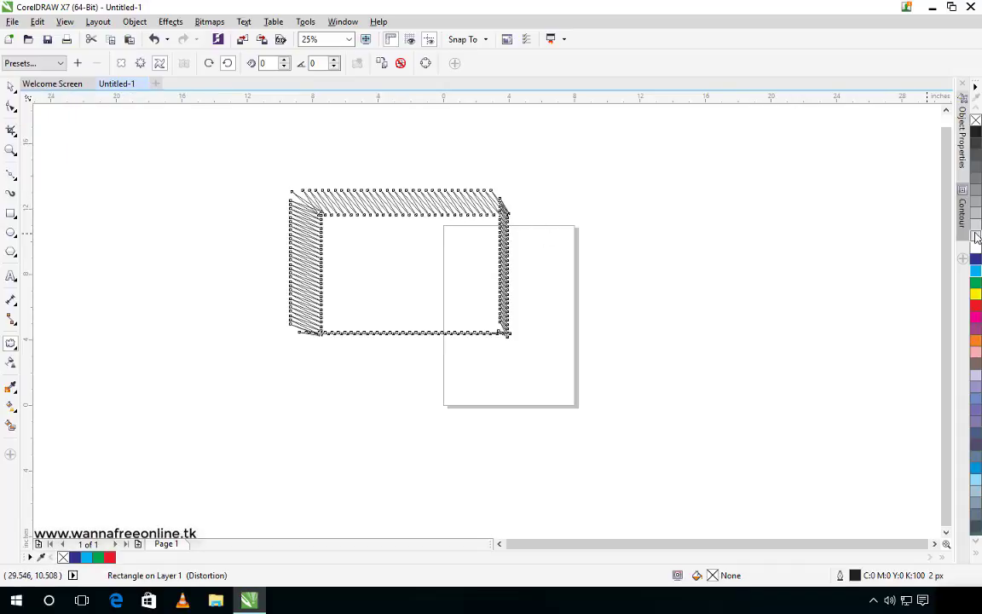
click(976, 271)
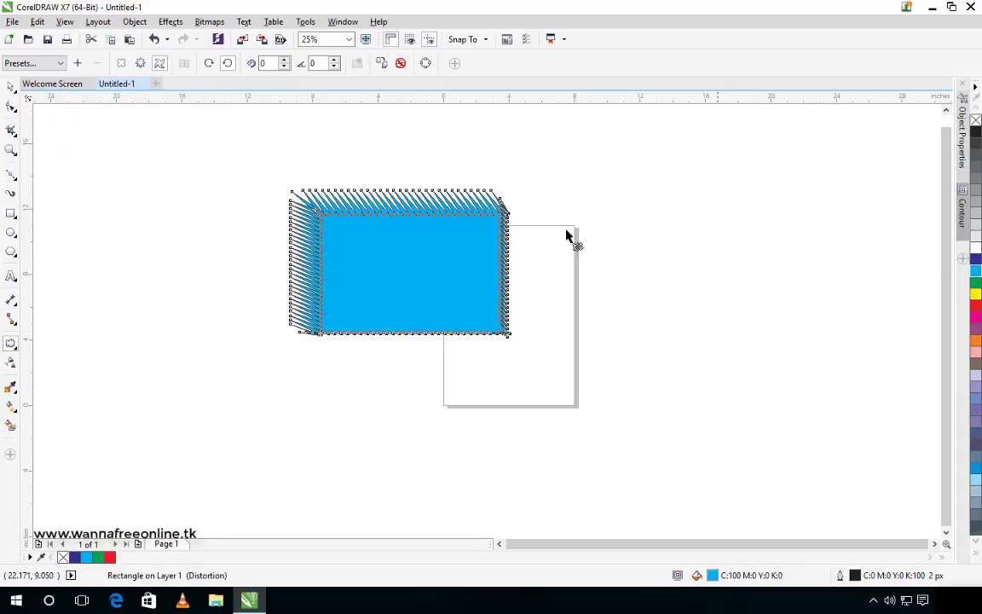
drag(377, 208, 603, 276)
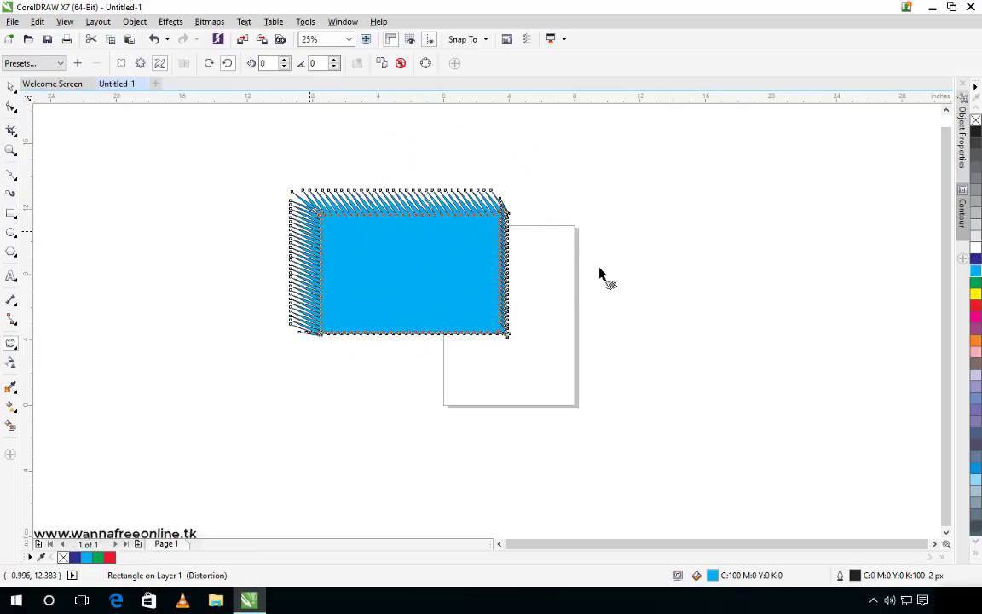
click(11, 86)
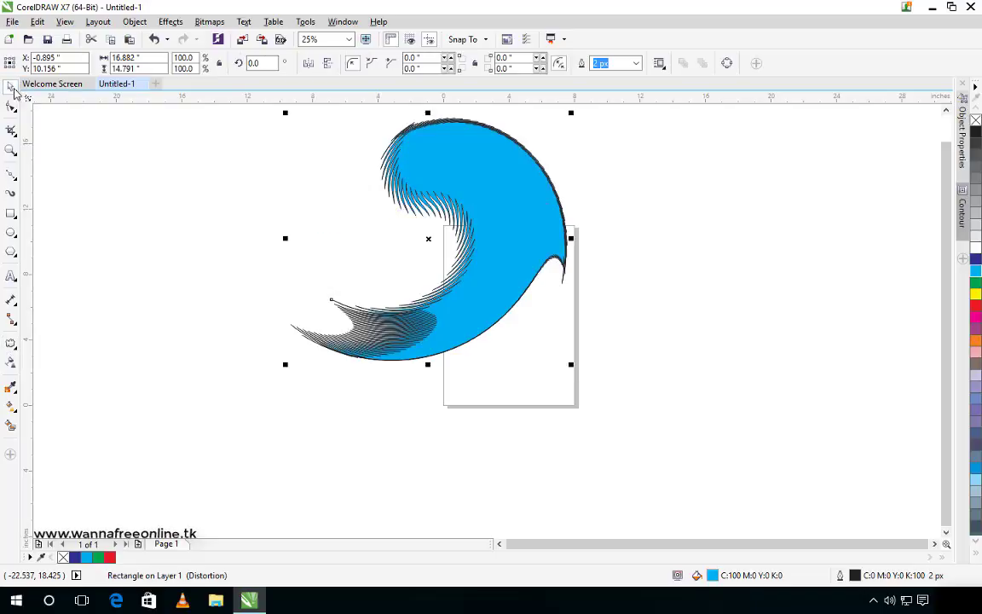
Recolor the outline of the cyan swirled shape, trying yellow and settling on green.
click(529, 206)
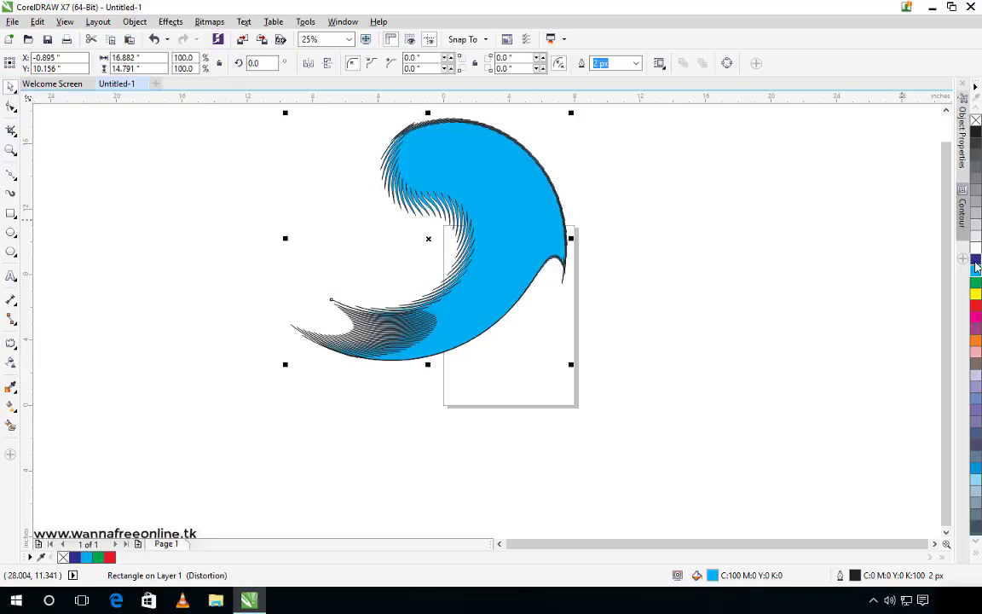
right_click(976, 261)
right_click(976, 285)
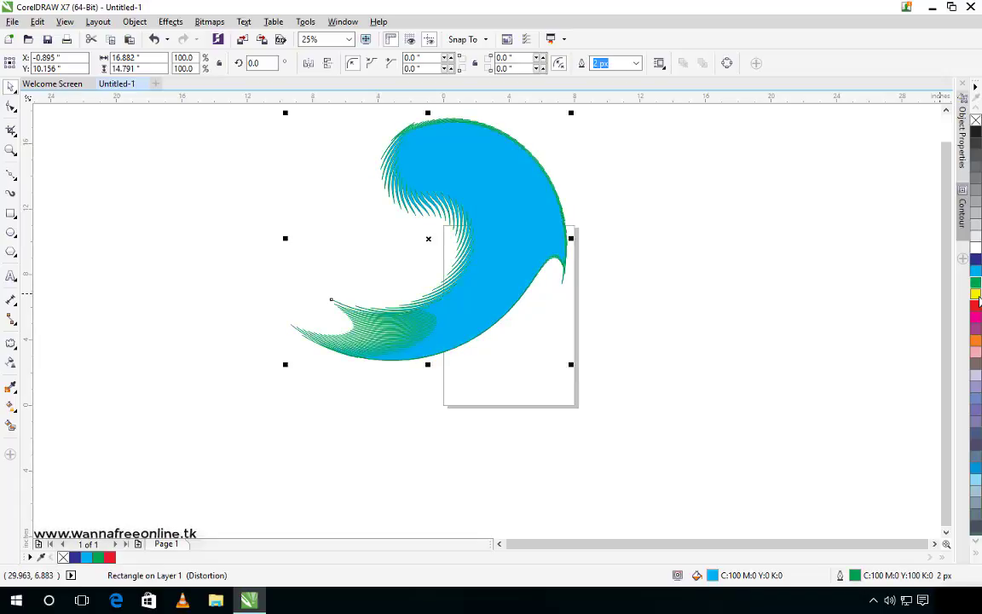
right_click(977, 294)
right_click(977, 284)
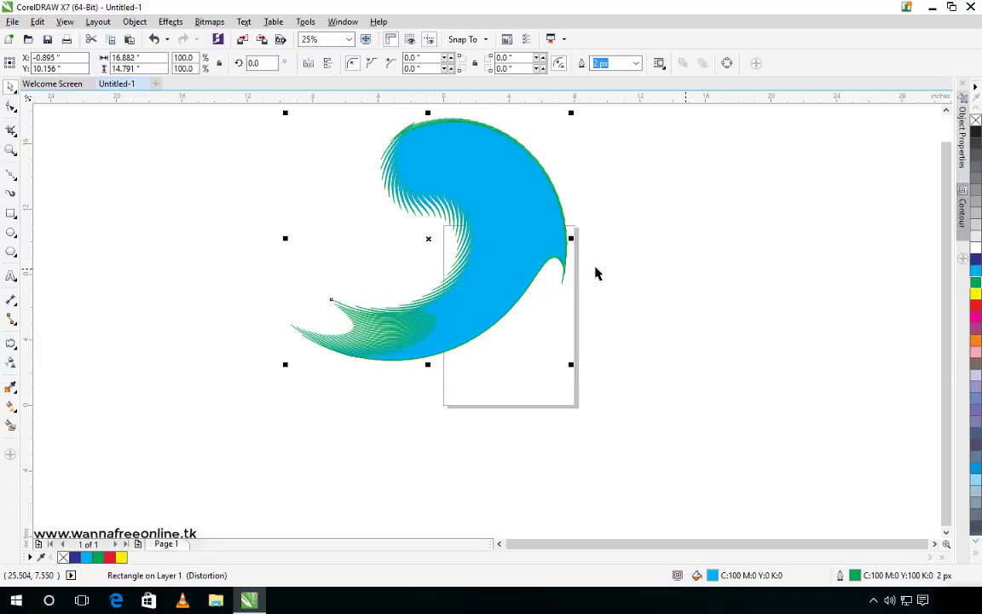
Examine the green outline along the swirl's fringed inner edge up close and as a whole.
click(512, 263)
scroll(584, 290, up, 2)
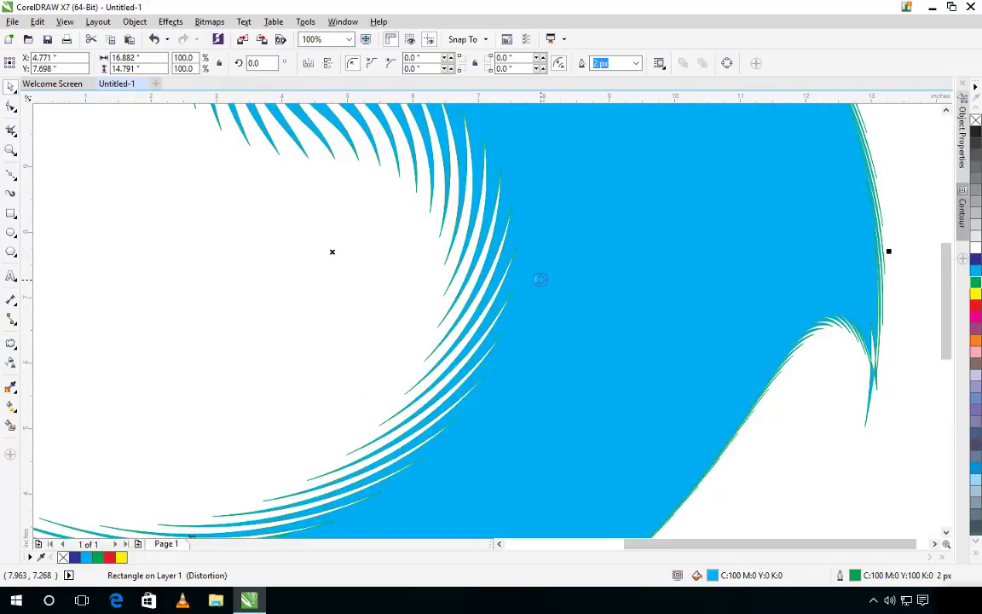
scroll(542, 280, up, 1)
scroll(546, 324, up, 4)
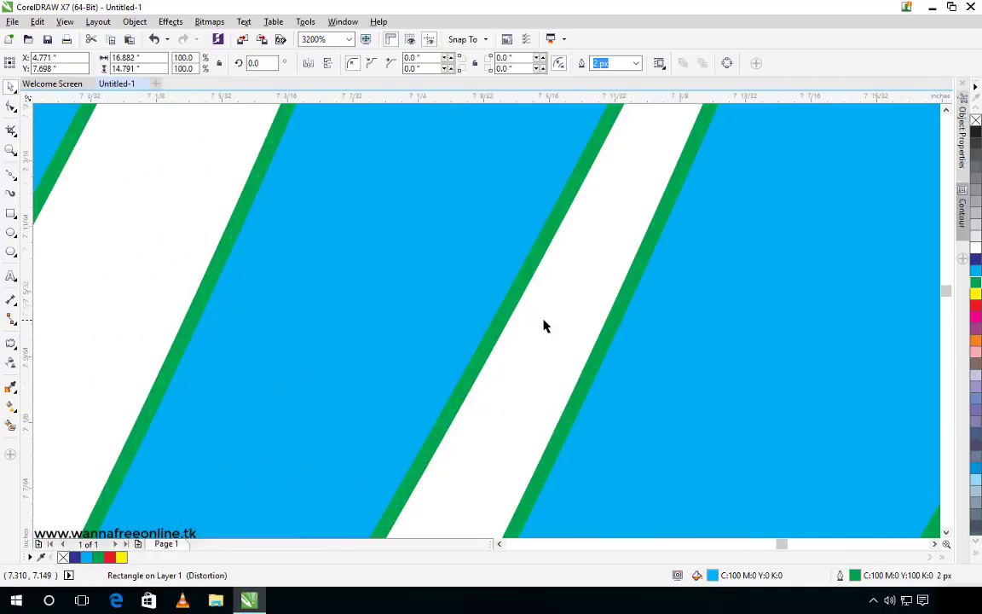
scroll(328, 328, down, 6)
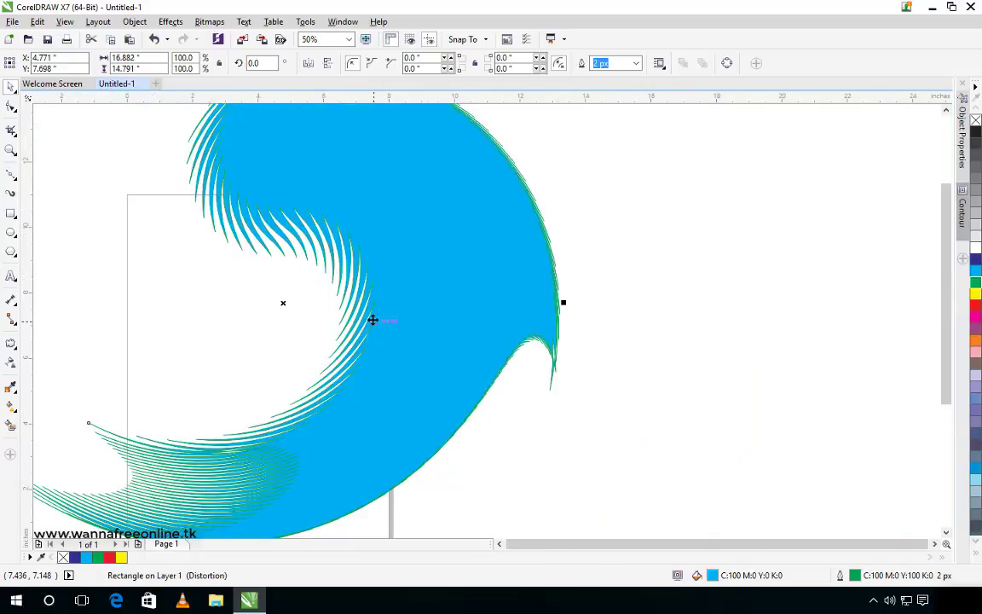
scroll(388, 307, down, 2)
scroll(418, 290, up, 1)
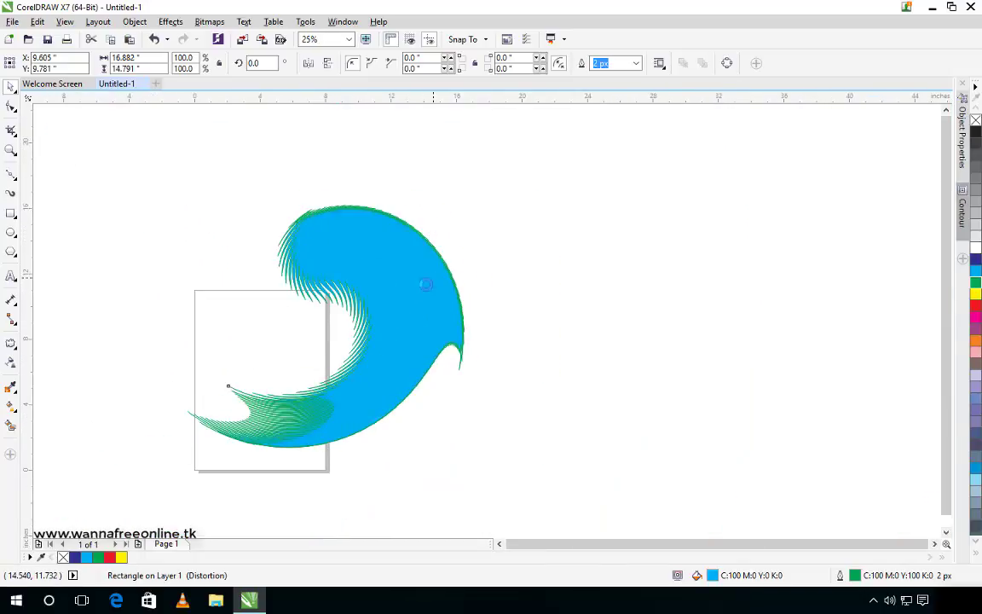
scroll(427, 284, up, 1)
scroll(413, 272, down, 1)
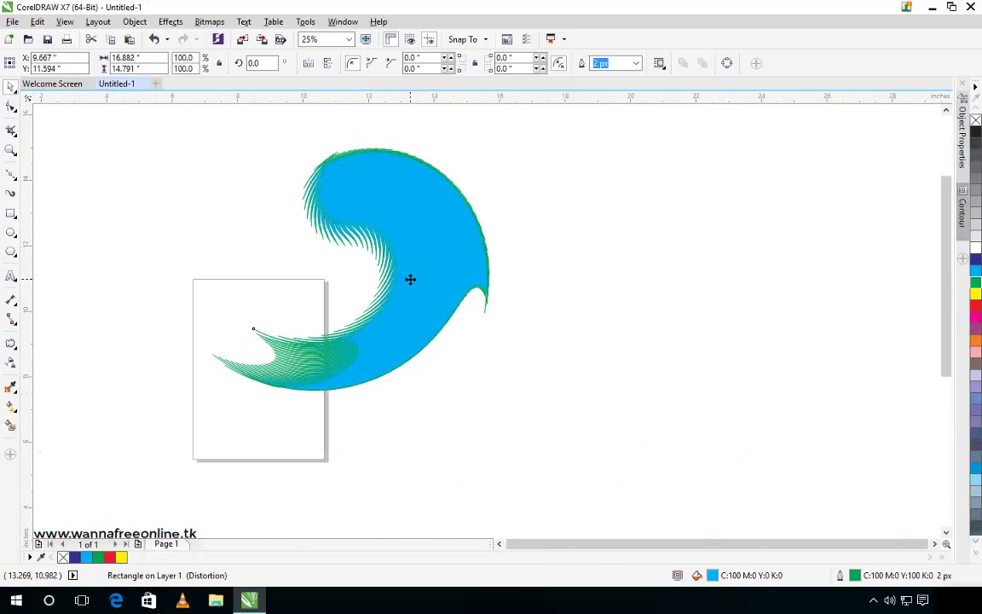
scroll(410, 279, up, 1)
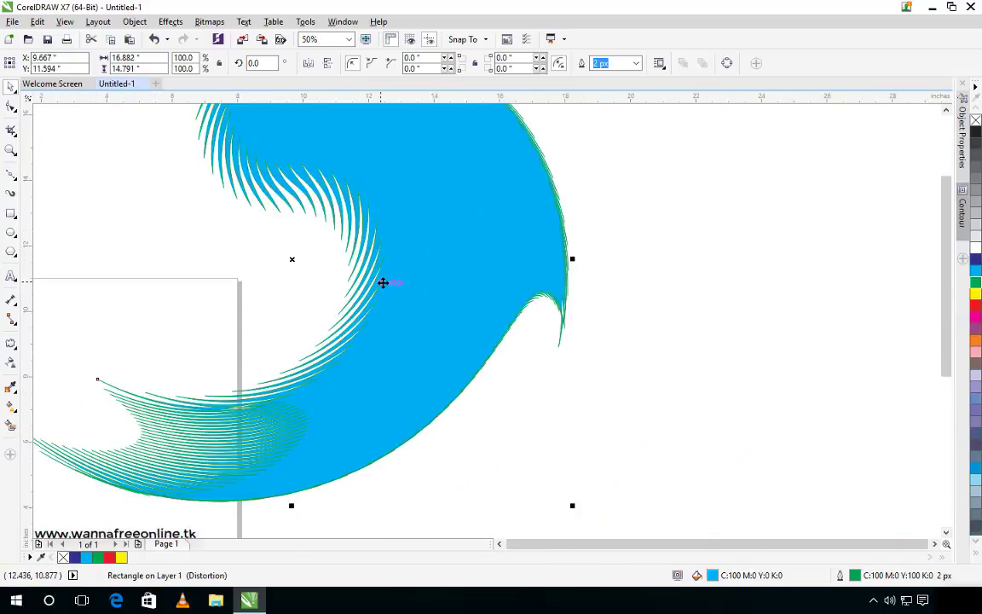
Choose the Envelope tool, then clear the drawing by deleting the distorted swirl shape.
click(19, 345)
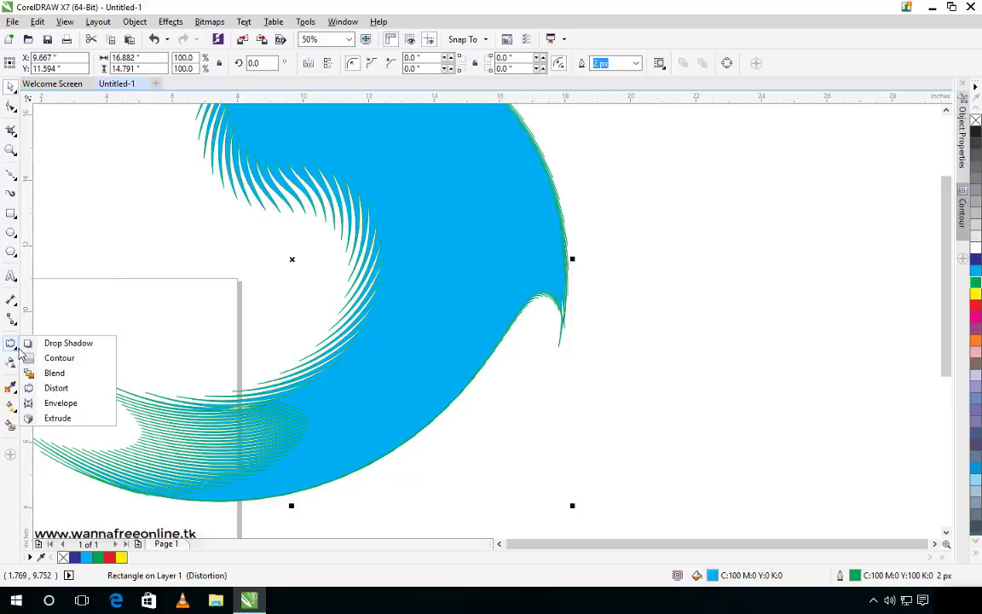
click(101, 407)
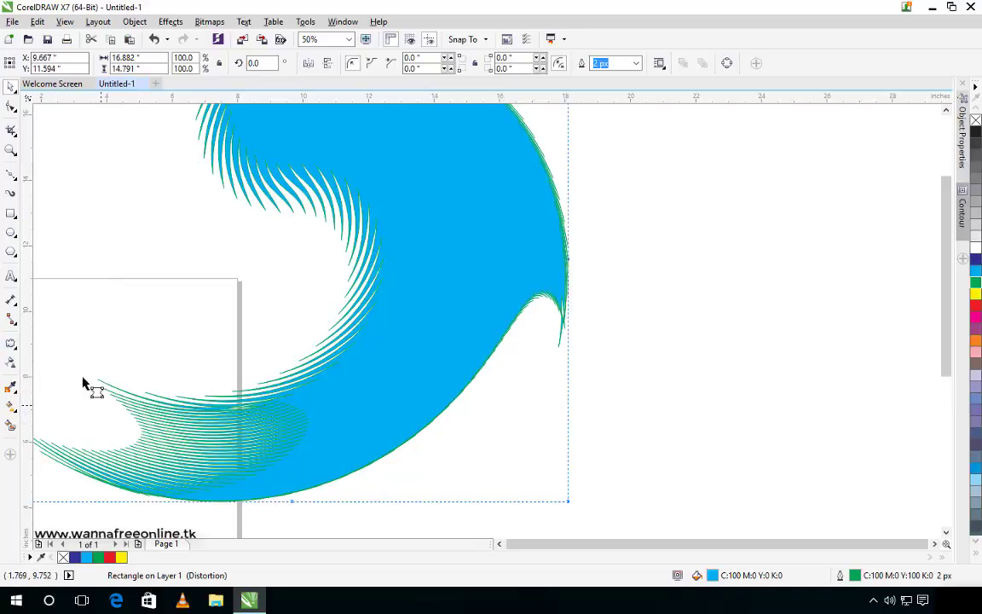
click(11, 88)
click(316, 162)
key(Delete)
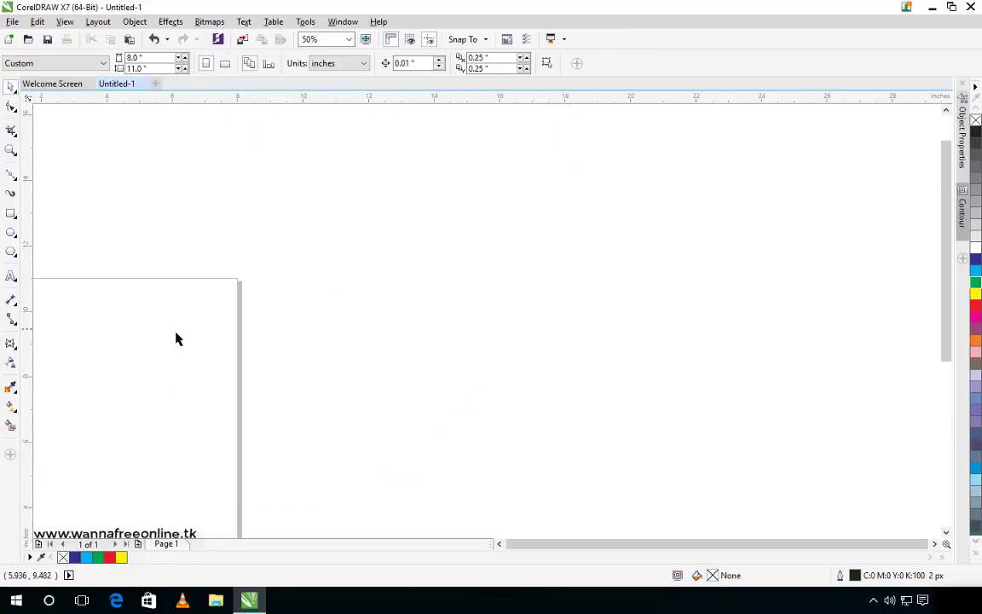
Draw a rectangle about 9.67 by 5.10 inches across the page's left edge and convert it to curves.
scroll(176, 339, down, 2)
scroll(107, 227, up, 2)
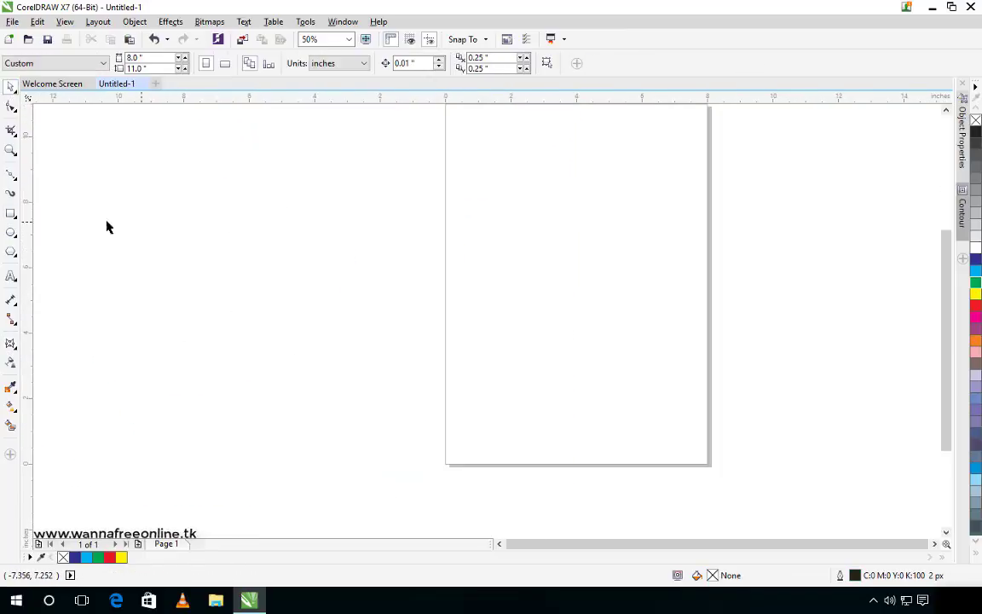
click(11, 214)
drag(276, 202, 593, 367)
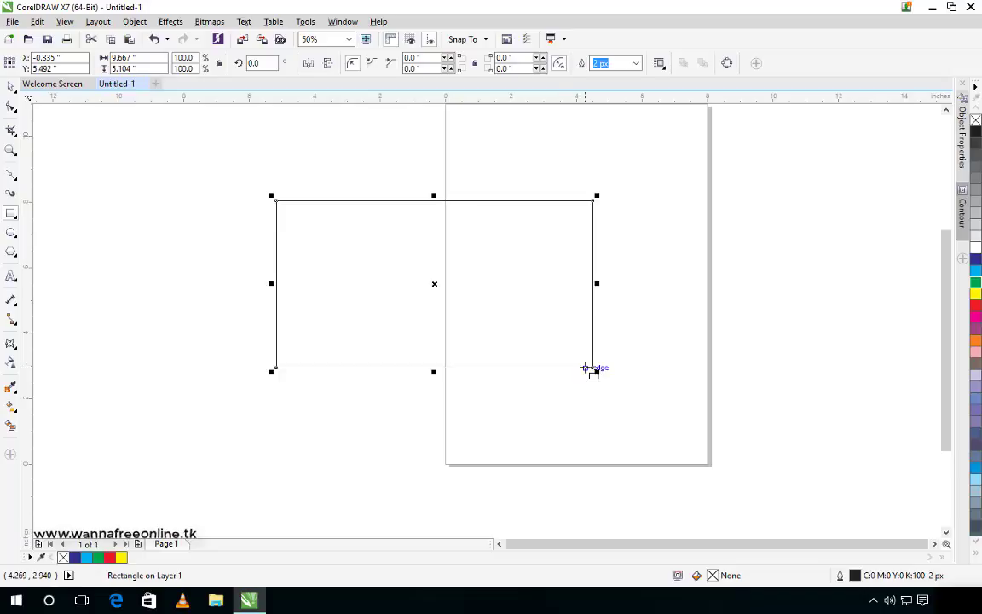
click(11, 107)
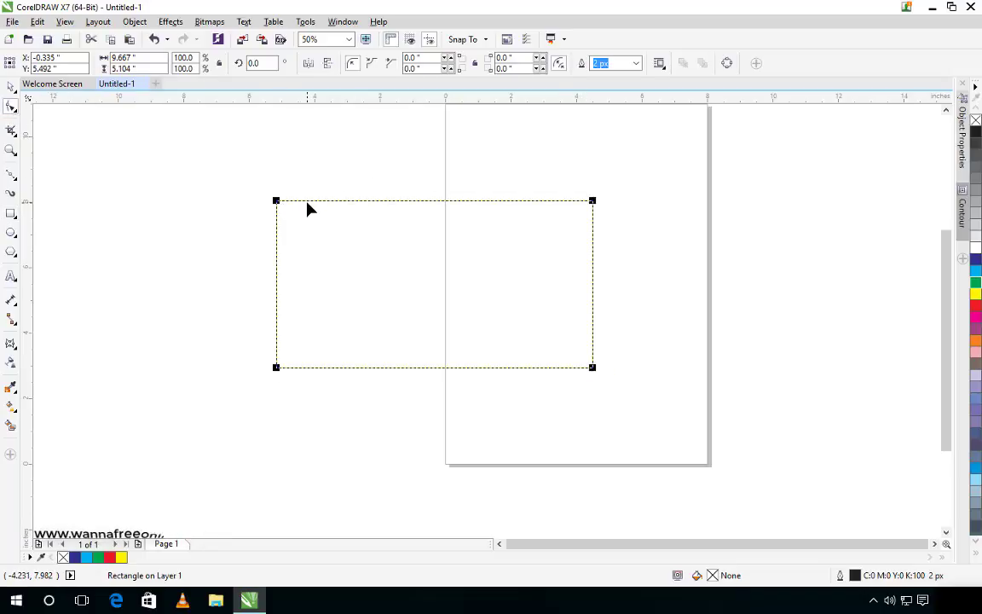
key(ctrl+q)
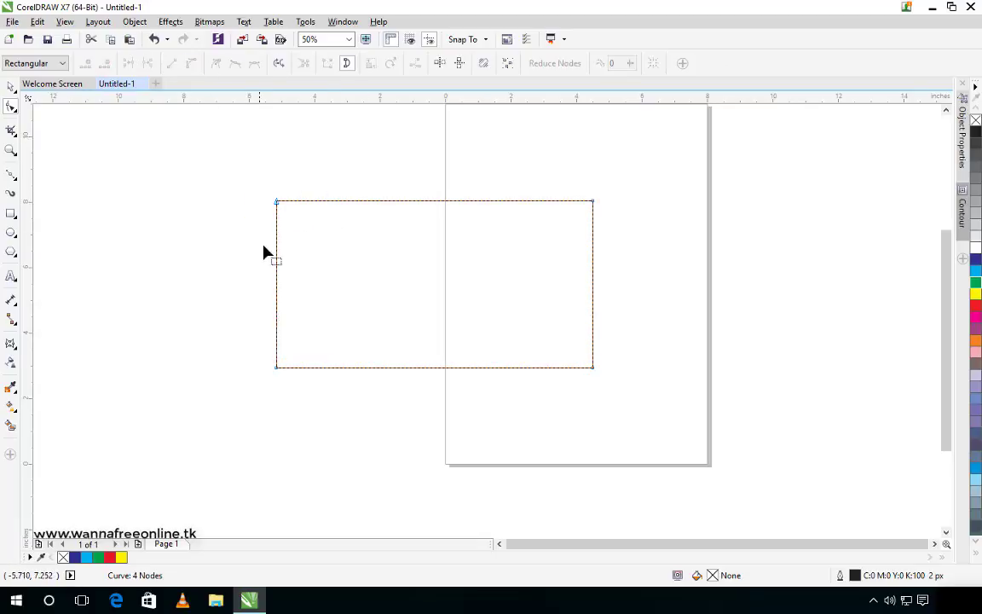
Try node editing on the rectangle: bulge its left side outward and pull two added bottom-edge nodes upward.
drag(278, 264, 116, 158)
drag(276, 314, 198, 389)
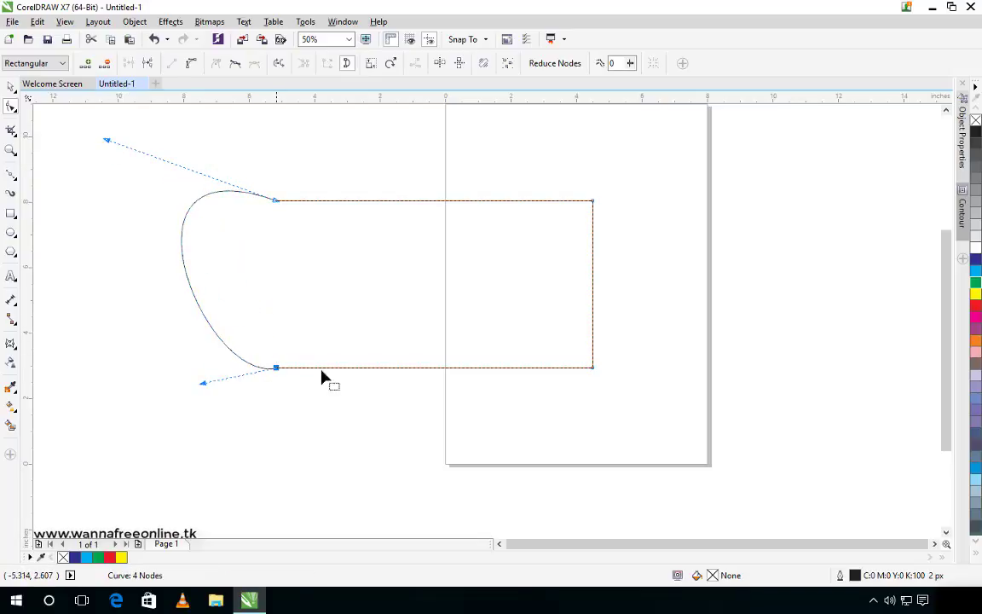
double_click(351, 368)
drag(353, 369, 357, 339)
double_click(442, 352)
drag(442, 350, 430, 256)
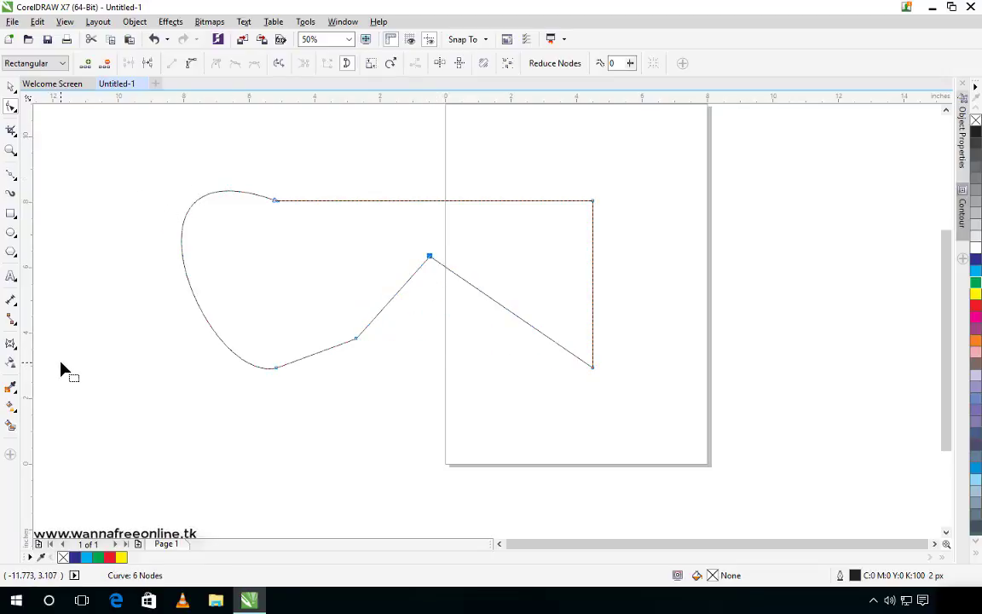
Undo the node edits made to the rectangle's left side and bottom edge.
key(ctrl+z)
key(ctrl+z)
key(ctrl+z)
key(ctrl+z)
key(ctrl+z)
key(ctrl+z)
key(ctrl+z)
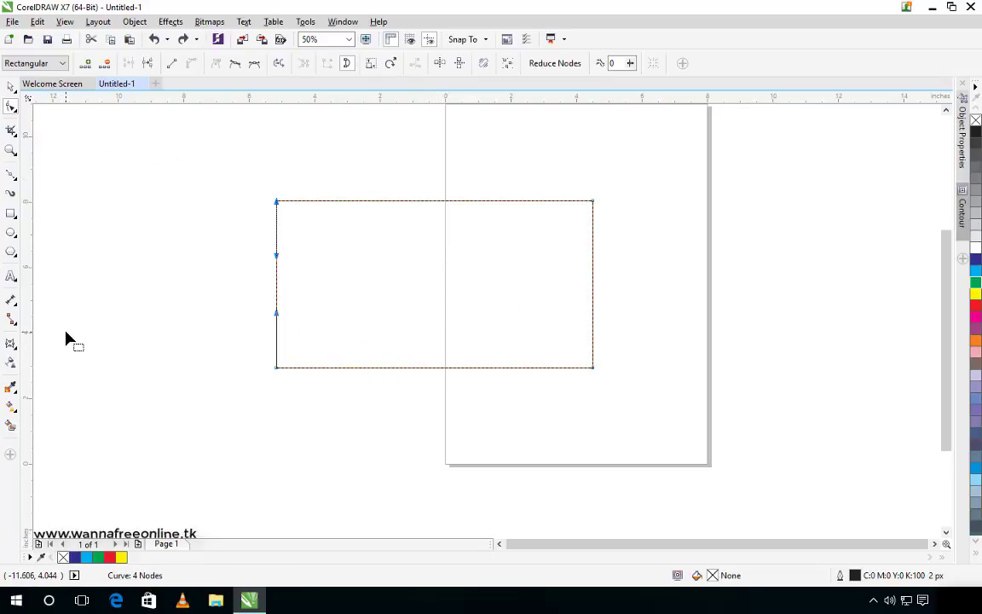
Use the Envelope tool on the rectangle, try pulling its bottom middle node down about 2 inches, and undo that pull.
click(11, 343)
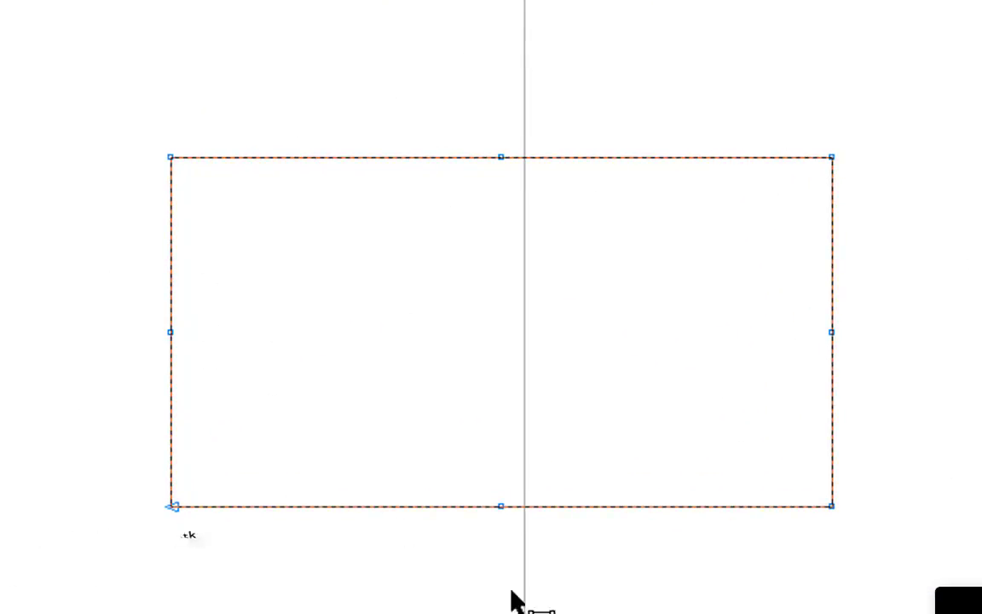
click(170, 332)
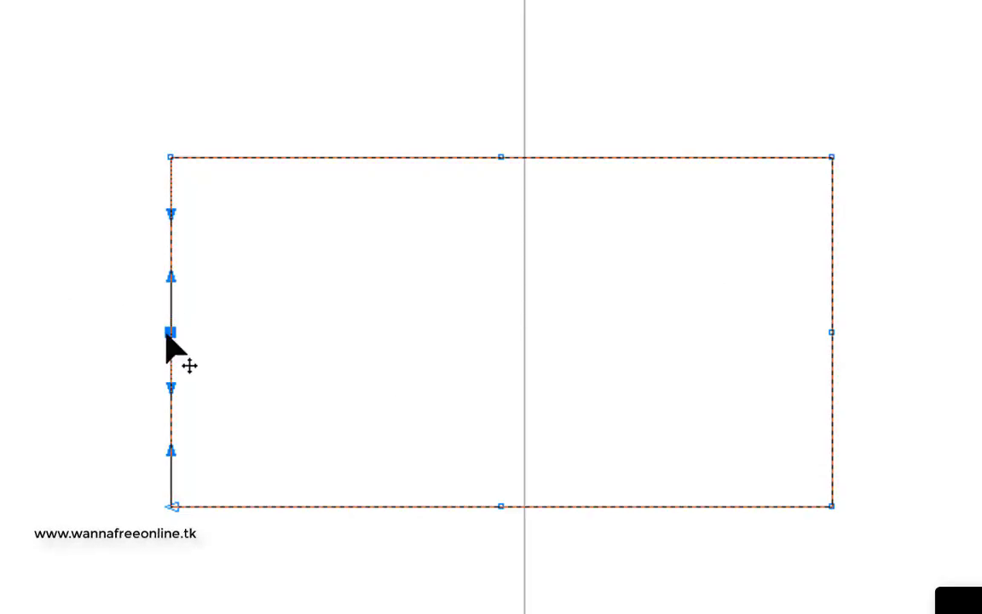
click(501, 506)
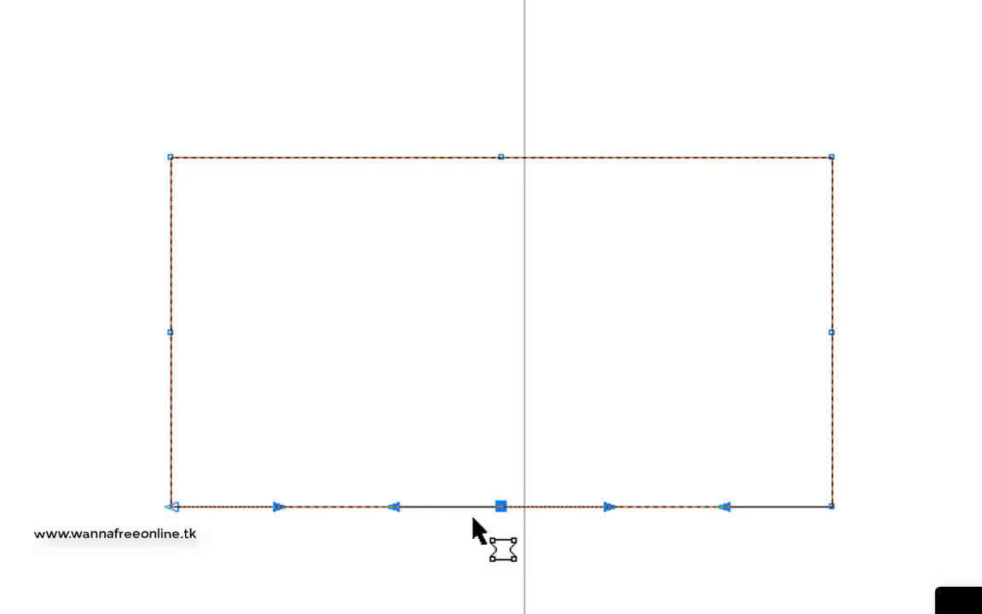
drag(502, 508, 510, 613)
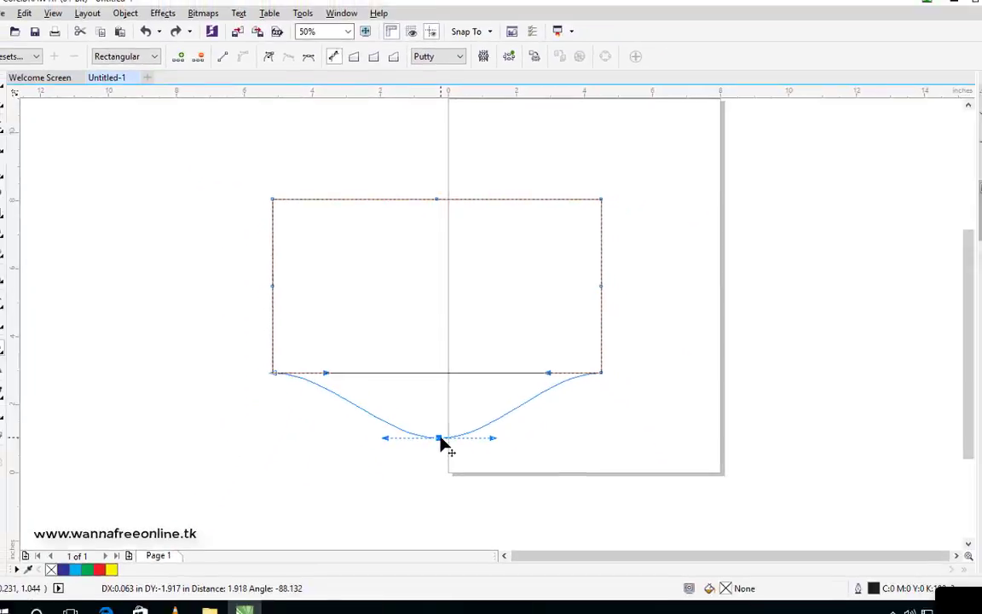
drag(441, 436, 437, 435)
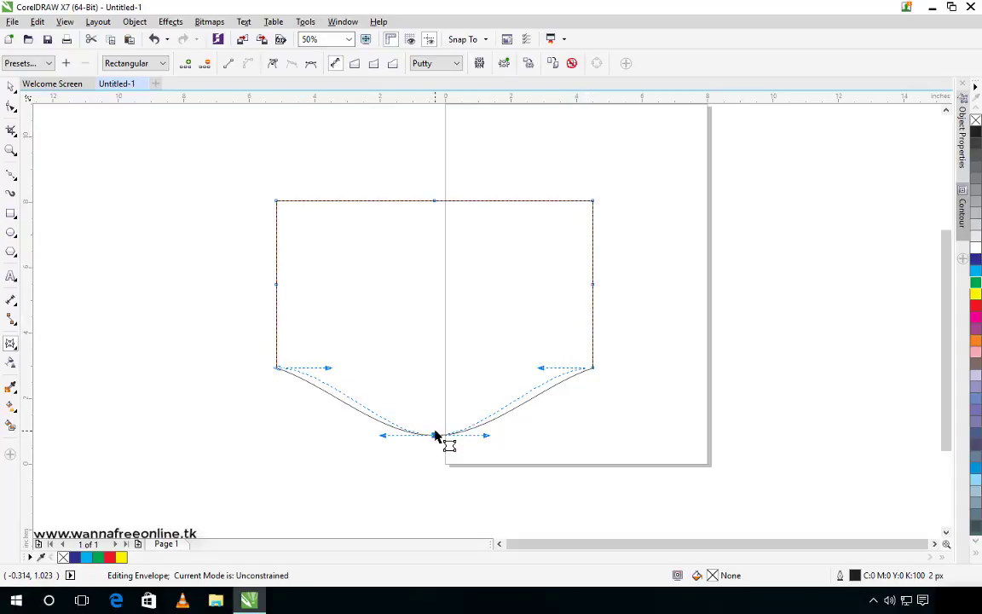
key(ctrl+z)
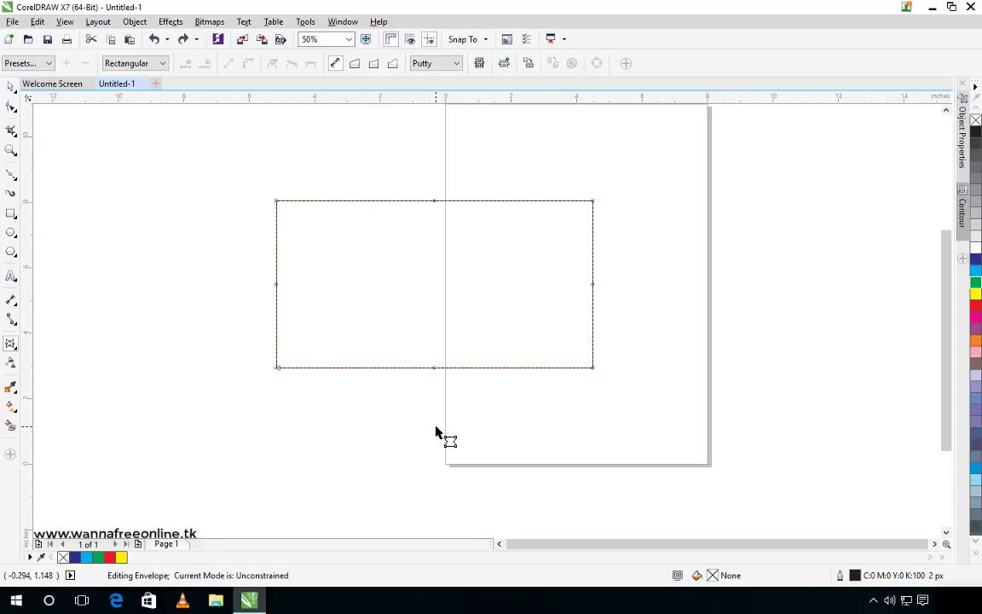
Bend the envelope's top edge into a valley by pulling its middle node down and tilting the curve handles.
drag(434, 201, 432, 300)
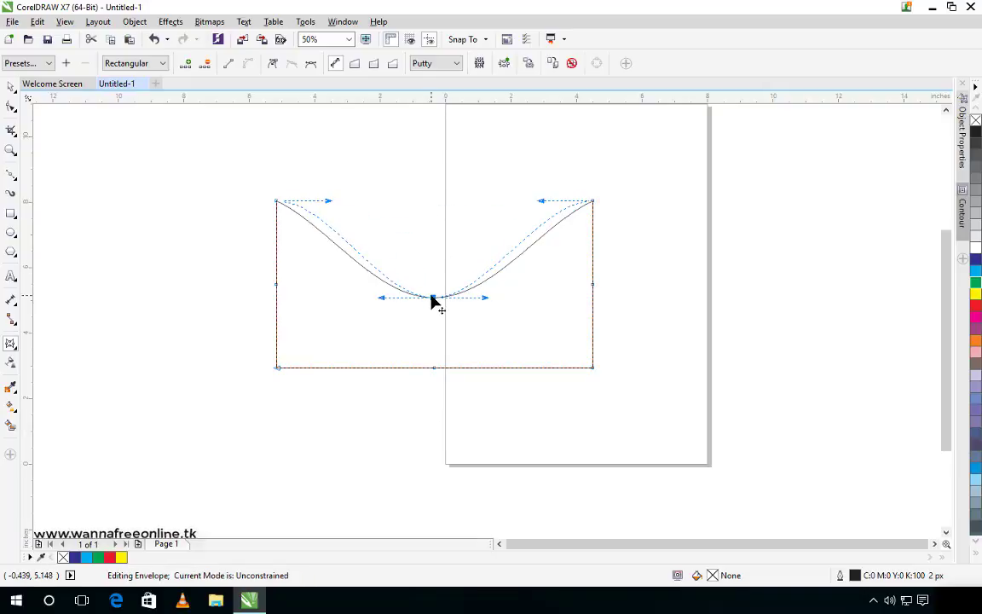
drag(327, 202, 367, 180)
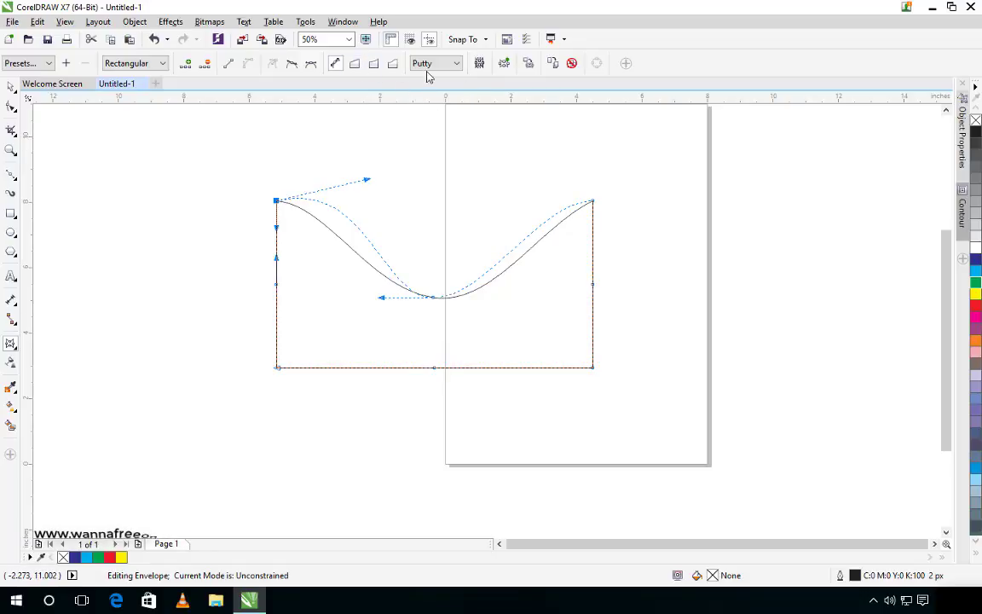
click(373, 65)
drag(434, 298, 489, 208)
Set the envelope's selection mode to Freehand and reshape its top, right and bottom edges into curves.
click(128, 63)
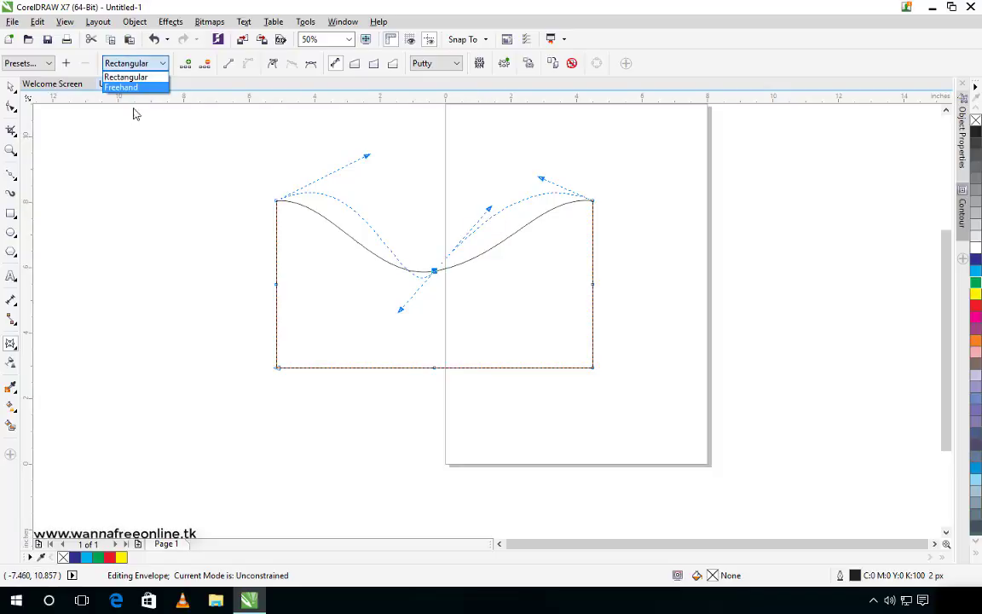
click(136, 87)
mouse_move(436, 272)
mouse_down()
mouse_move(420, 248)
mouse_move(502, 226)
mouse_up()
mouse_move(591, 248)
mouse_down()
mouse_move(555, 249)
mouse_move(579, 254)
mouse_move(573, 248)
mouse_up()
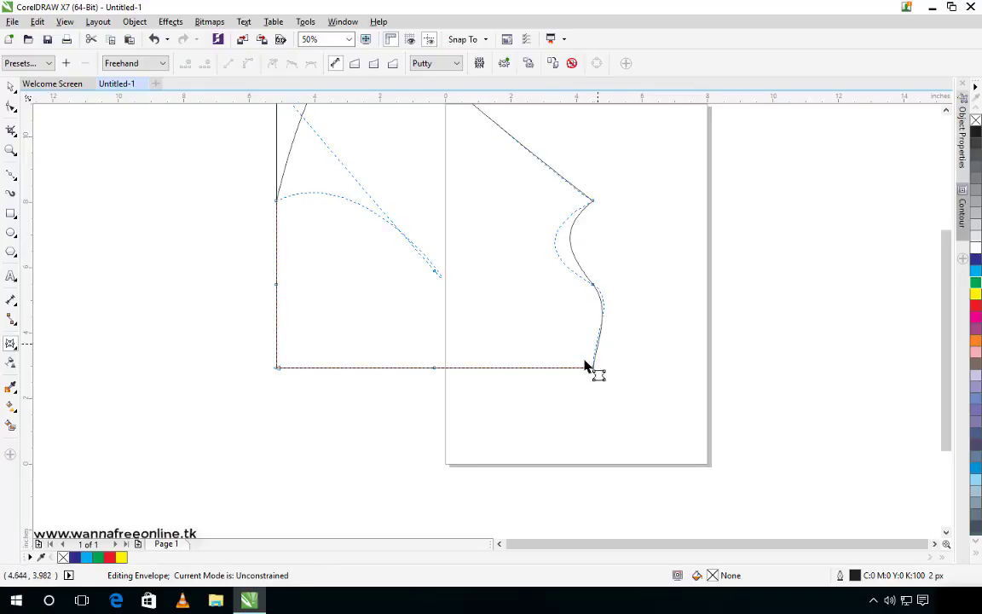
mouse_move(568, 372)
mouse_down()
mouse_move(540, 303)
mouse_move(510, 279)
mouse_up()
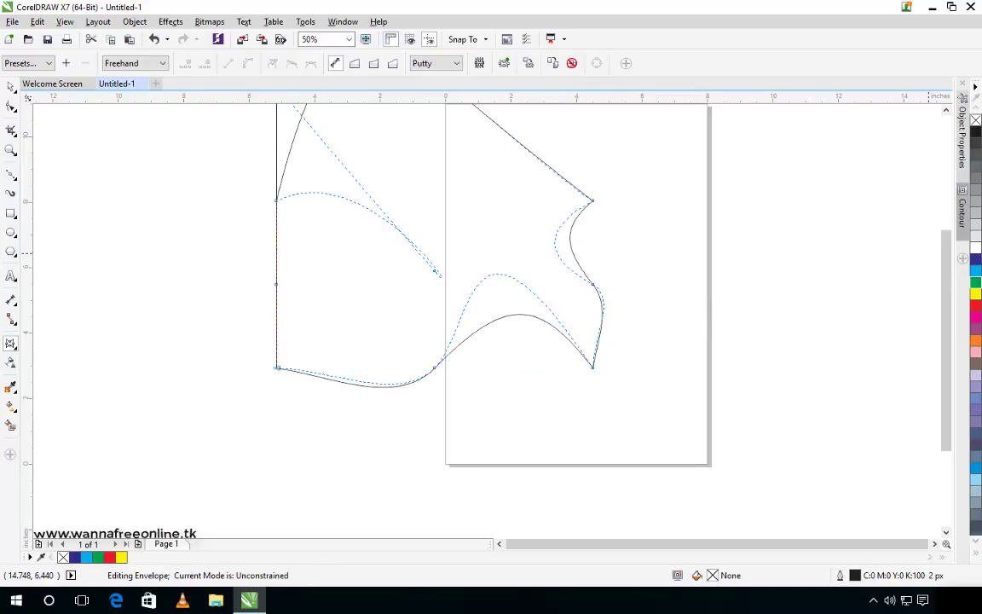
Fill the enveloped shape with cyan and move it down and to the left.
click(976, 272)
scroll(746, 204, down, 3)
scroll(686, 206, up, 2)
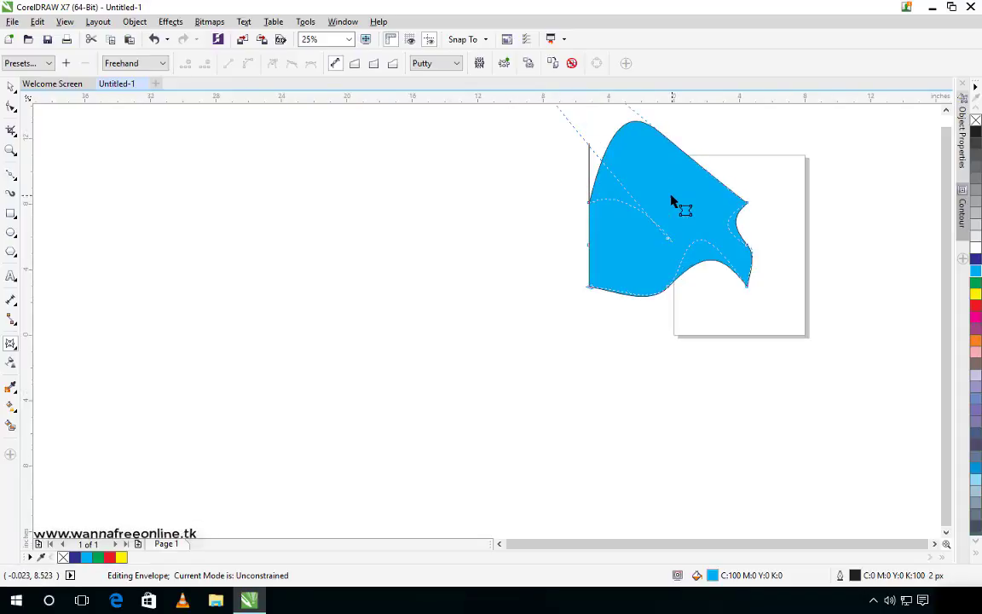
click(667, 239)
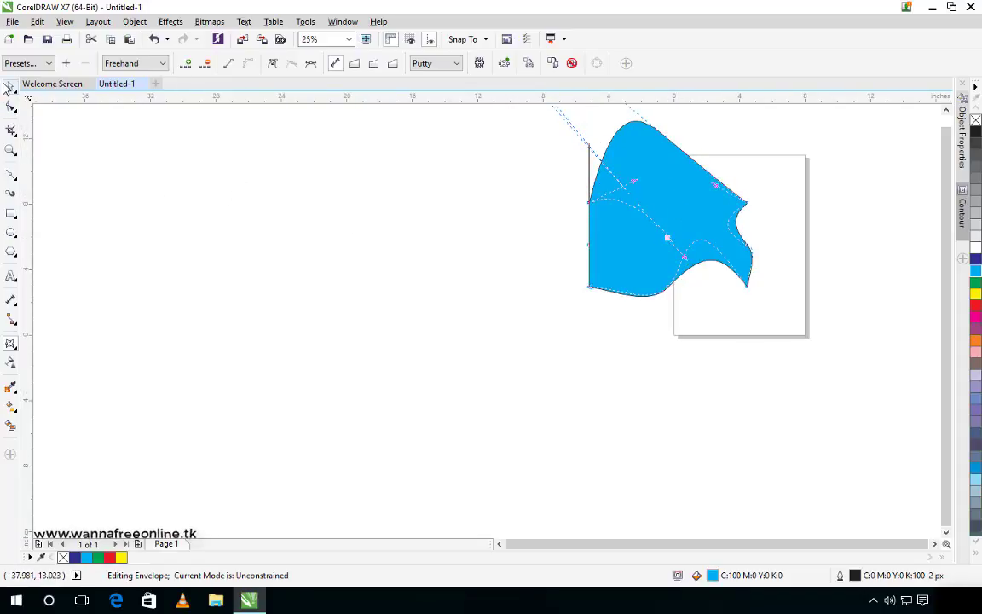
click(8, 88)
drag(711, 209, 671, 263)
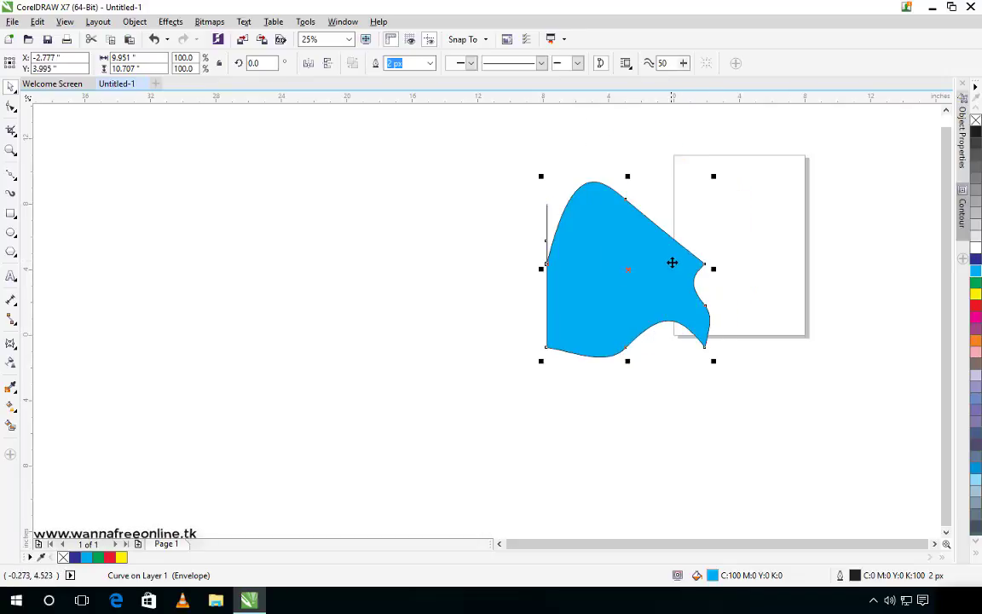
Delete the cyan enveloped shape from the drawing.
scroll(671, 264, up, 2)
scroll(657, 263, down, 2)
scroll(642, 258, up, 1)
key(Delete)
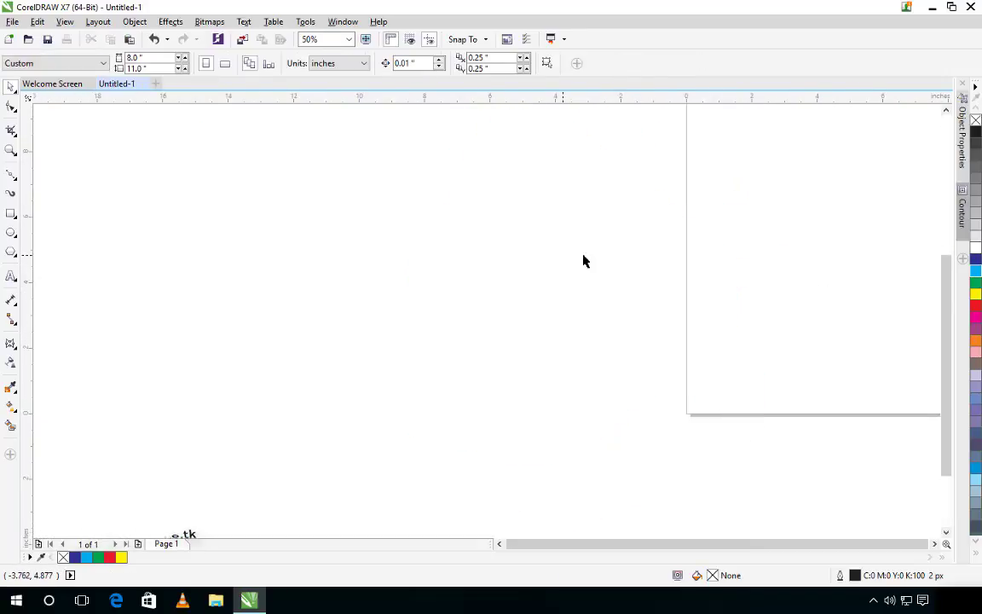
Draw a rectangle about 6.6 by 6.7 inches overlapping the page's left edge and fill it with dark blue.
click(11, 344)
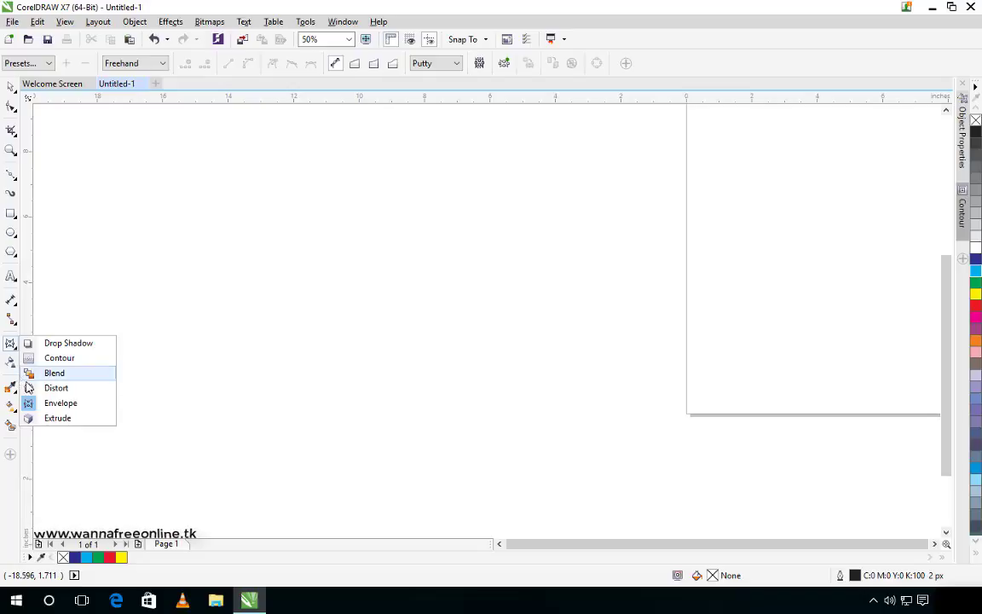
click(58, 417)
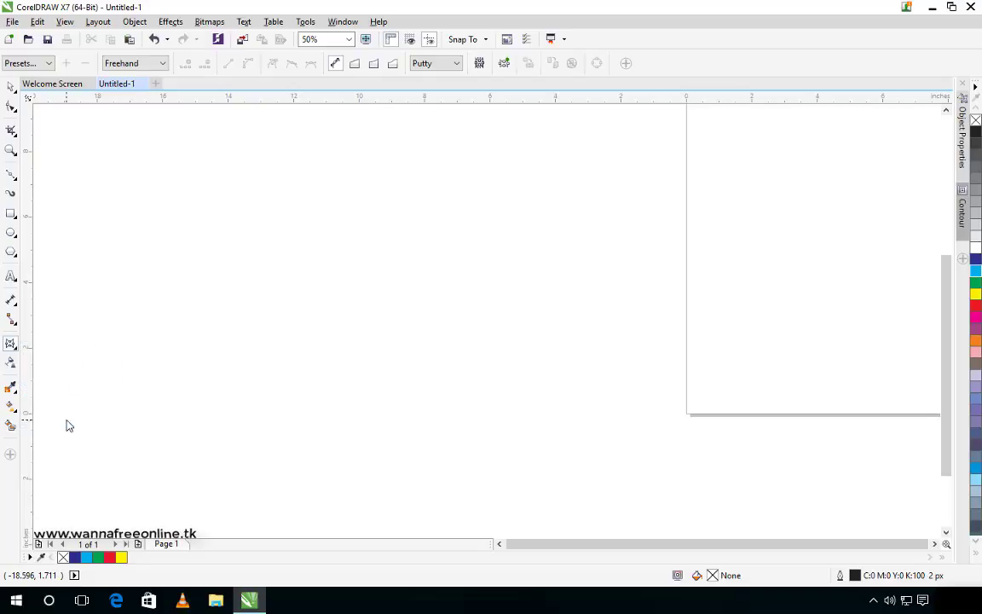
click(11, 214)
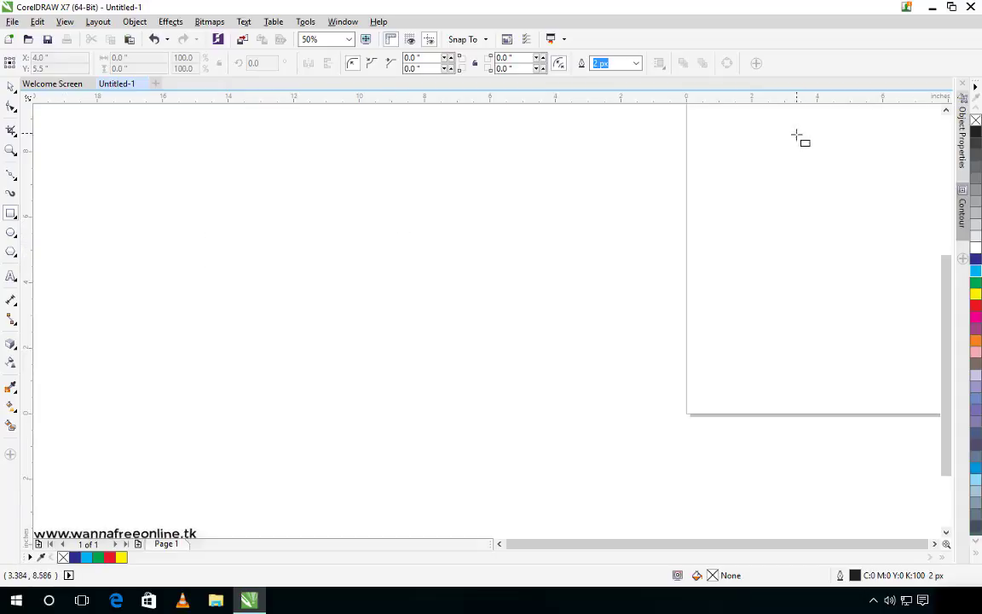
mouse_move(795, 138)
mouse_down()
mouse_move(519, 255)
mouse_move(482, 219)
mouse_up()
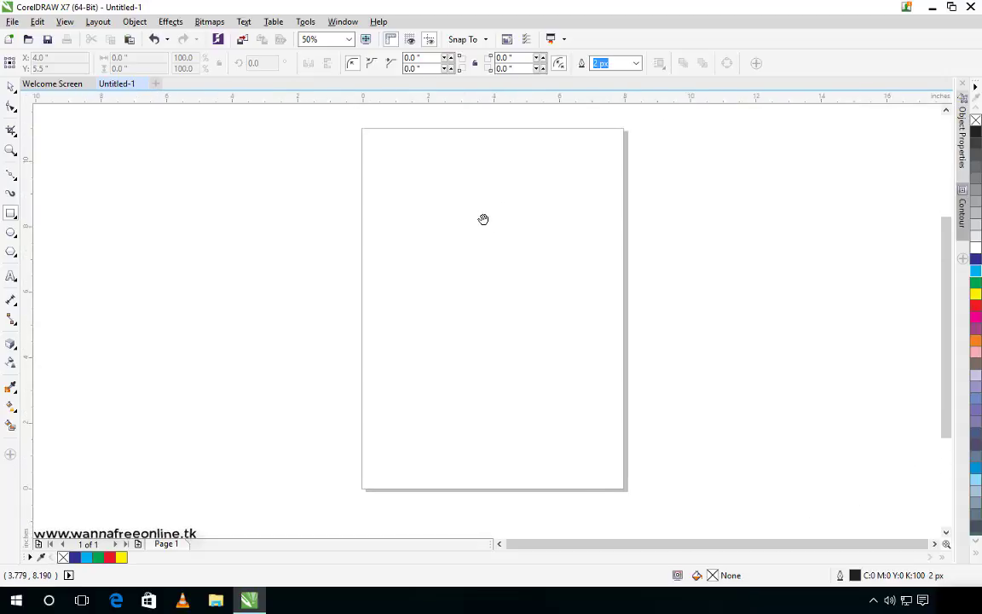
scroll(482, 219, down, 2)
scroll(518, 263, up, 2)
mouse_move(518, 263)
mouse_down()
mouse_move(522, 249)
mouse_move(530, 268)
mouse_up()
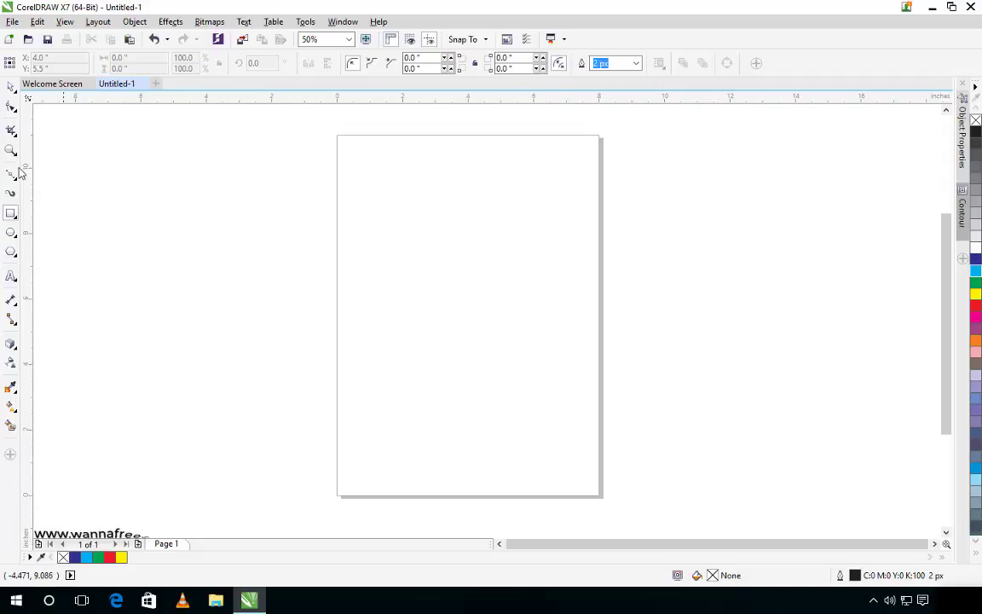
drag(167, 207, 385, 427)
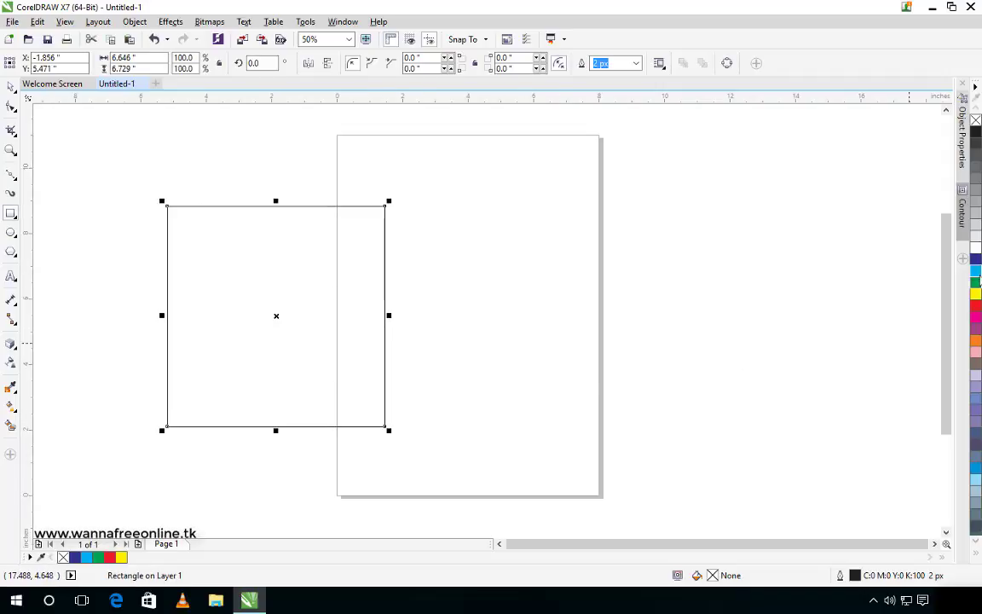
click(75, 557)
Try extruding the blue rectangle freehand toward the right and undo the extrusion.
click(12, 344)
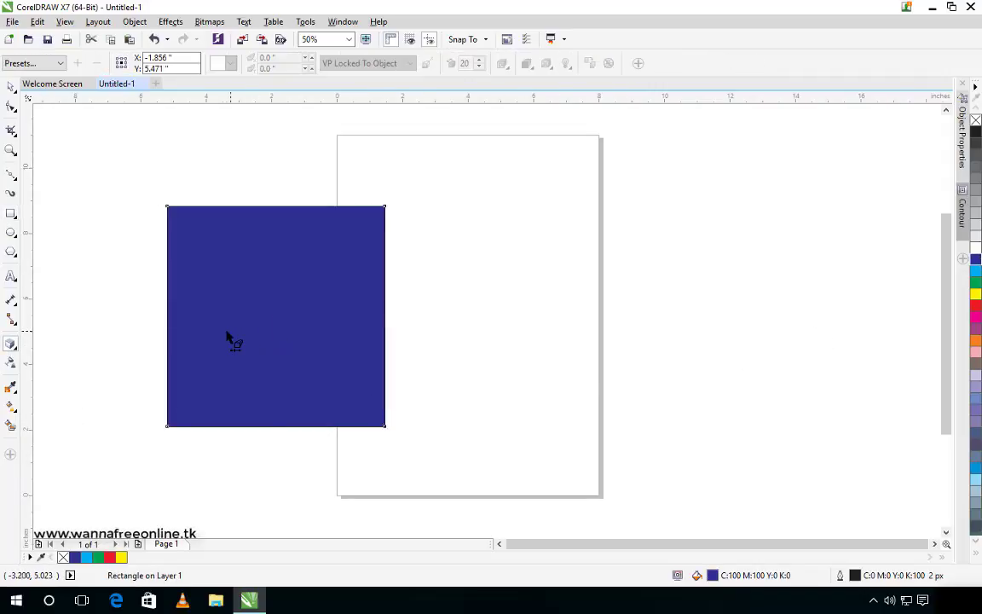
drag(275, 316, 661, 290)
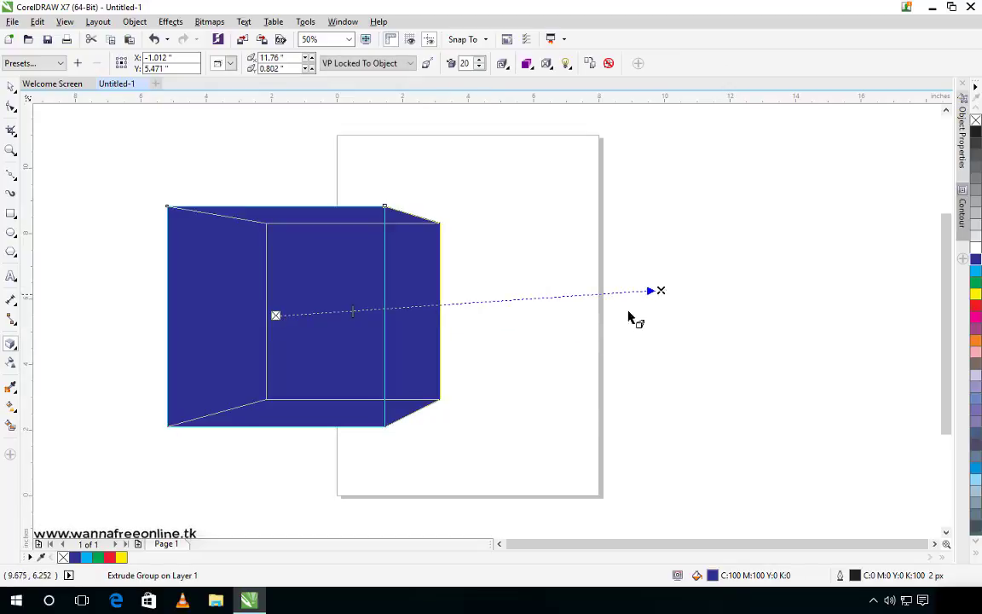
key(ctrl+z)
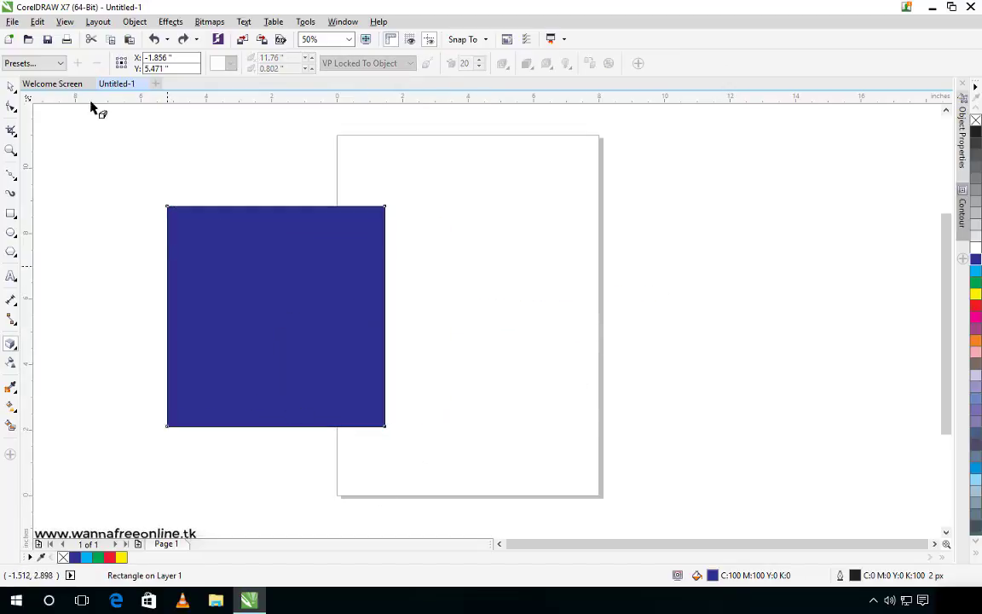
Apply the Extrude Bottom Right preset to the blue rectangle and move the resulting cube right onto the page.
click(50, 63)
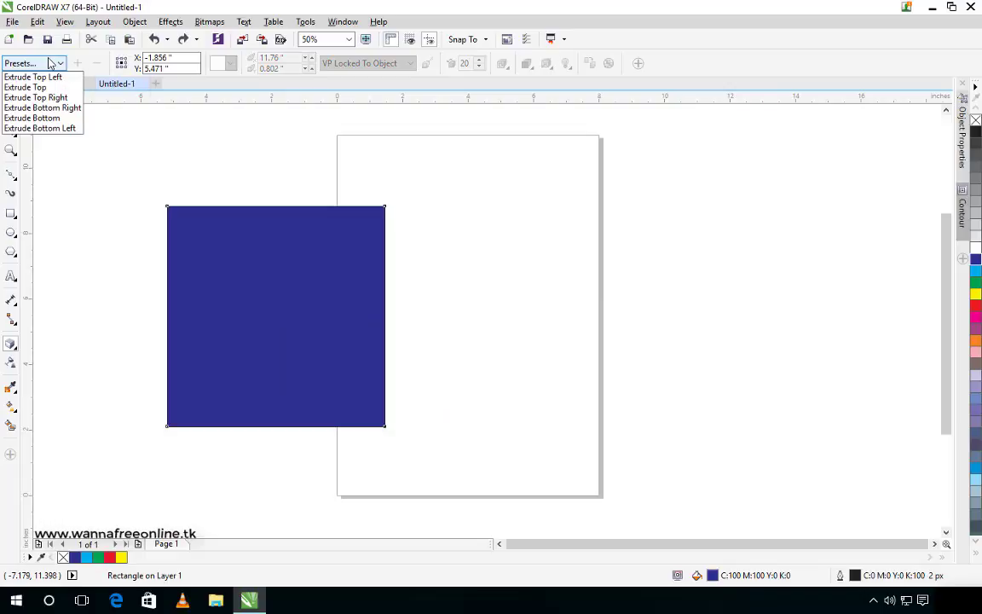
click(42, 107)
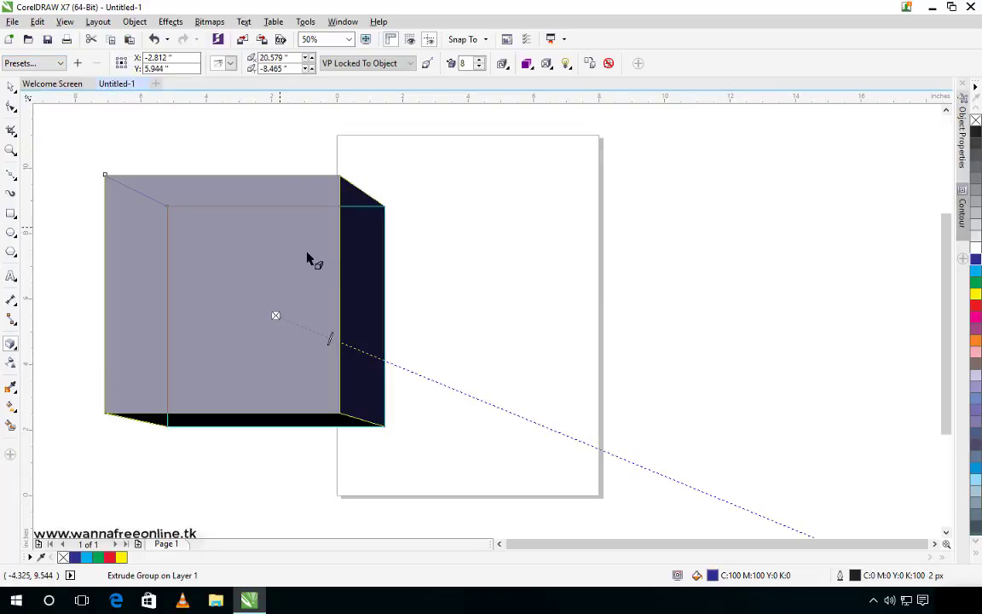
click(11, 85)
drag(284, 258, 401, 258)
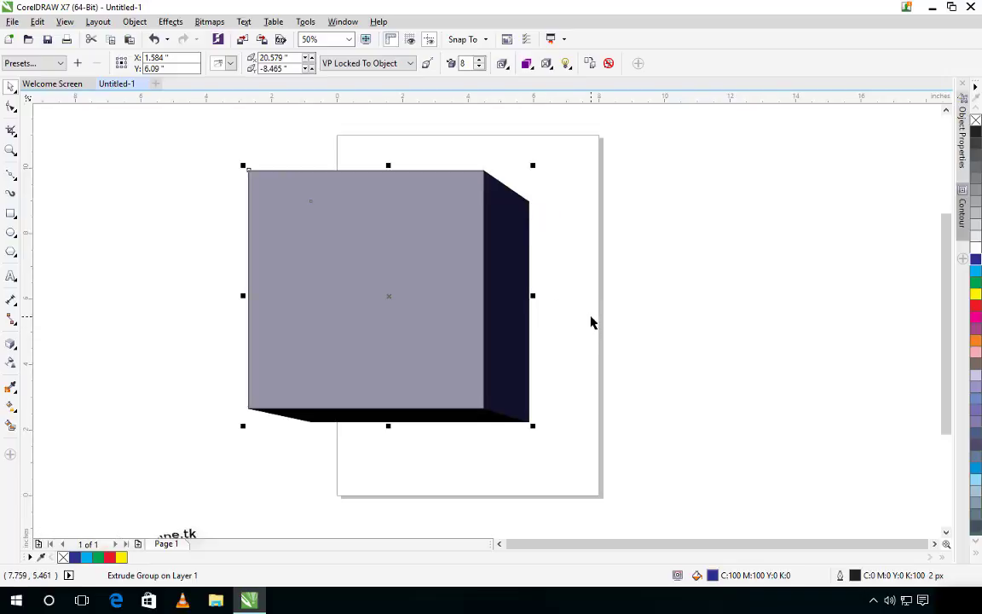
drag(472, 311, 470, 335)
click(501, 286)
key(Delete)
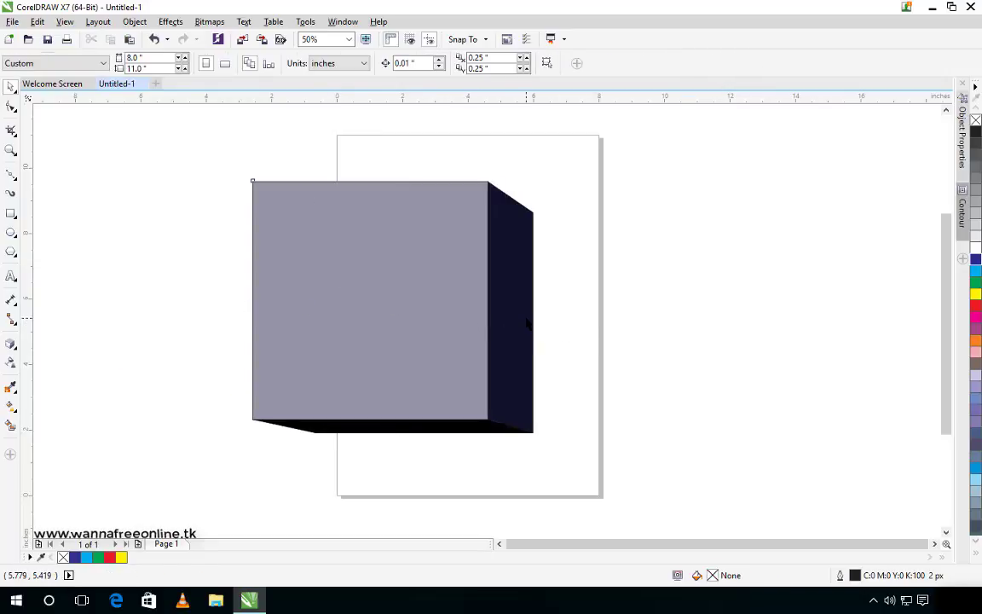
Ungroup the extruded cube and pull its side, bottom and front faces apart.
click(526, 316)
drag(467, 305, 655, 302)
key(ctrl+u)
click(537, 303)
click(492, 424)
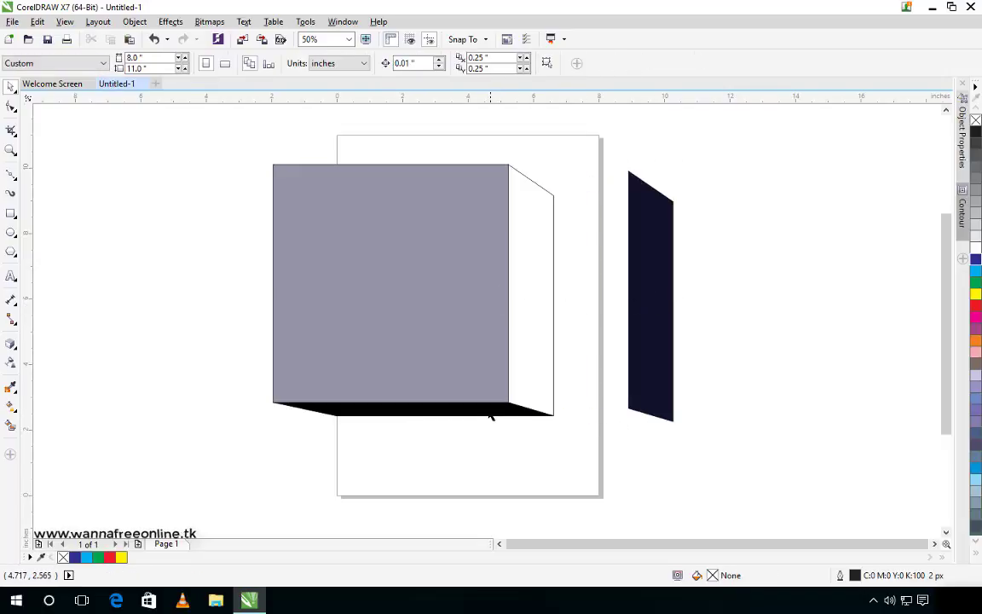
drag(443, 409, 378, 465)
drag(467, 370, 354, 328)
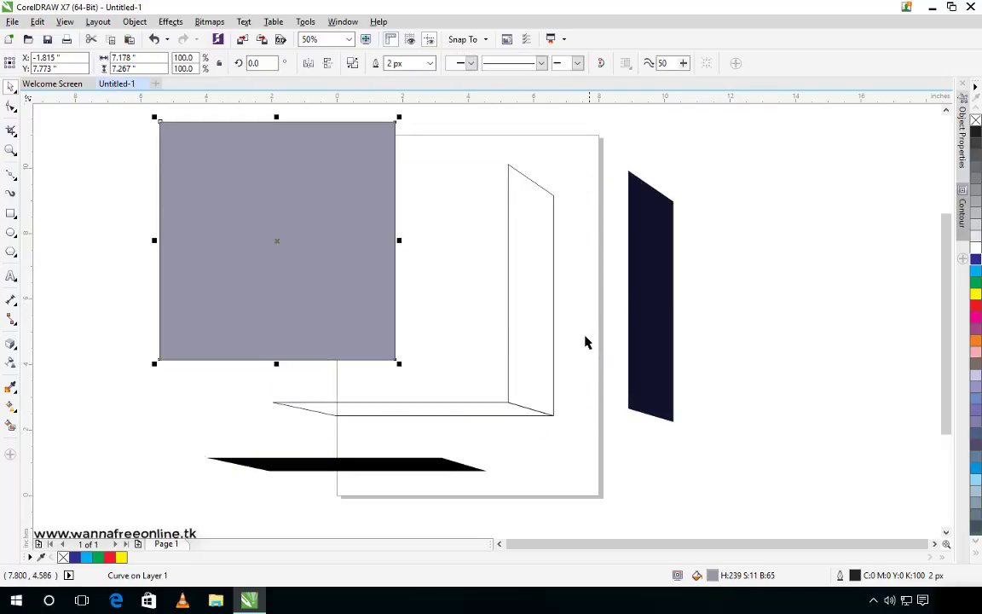
Undo the separation of the cube's faces and clear the cube from the page.
key(ctrl+z)
key(ctrl+z)
key(ctrl+z)
key(ctrl+z)
key(ctrl+z)
key(ctrl+z)
key(ctrl+z)
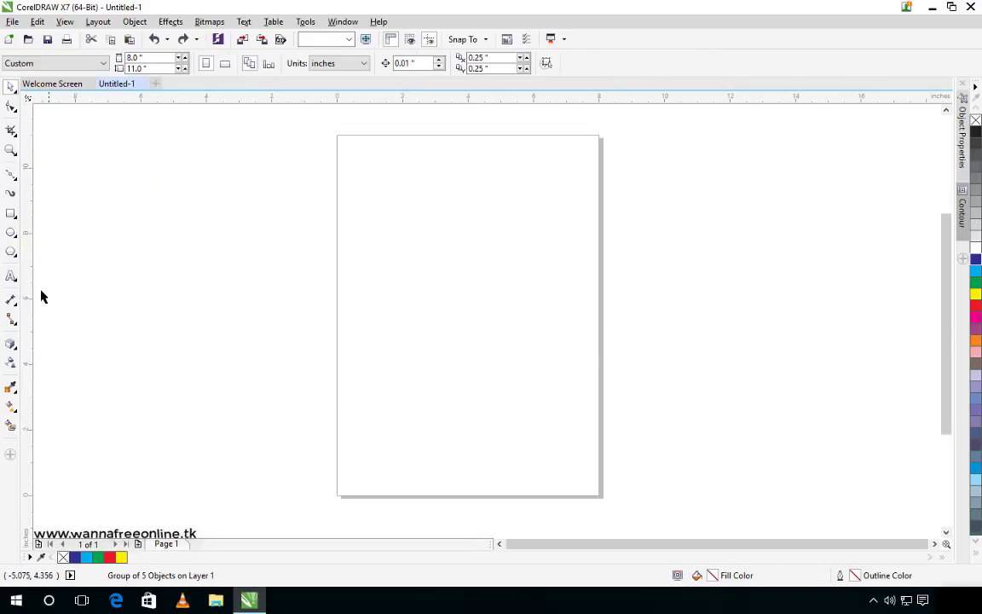
Draw a rectangle about 6.8 by 7.2 inches across the page's left edge and fill it with cyan.
click(11, 214)
drag(208, 234, 431, 469)
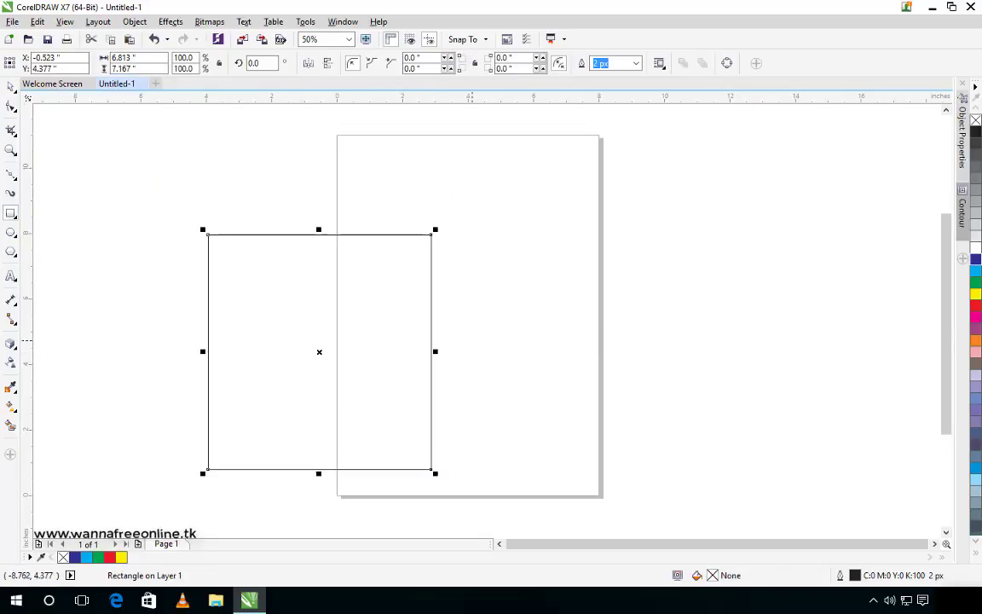
click(976, 271)
Extrude the cyan rectangle toward the lower right and adjust the extrusion depth to 48.
click(11, 344)
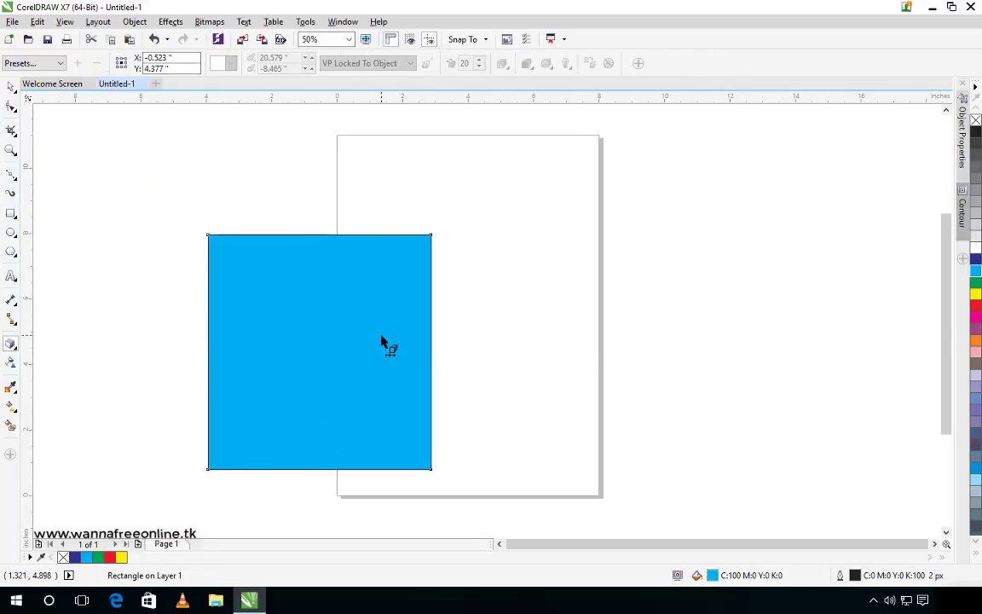
drag(384, 344, 501, 505)
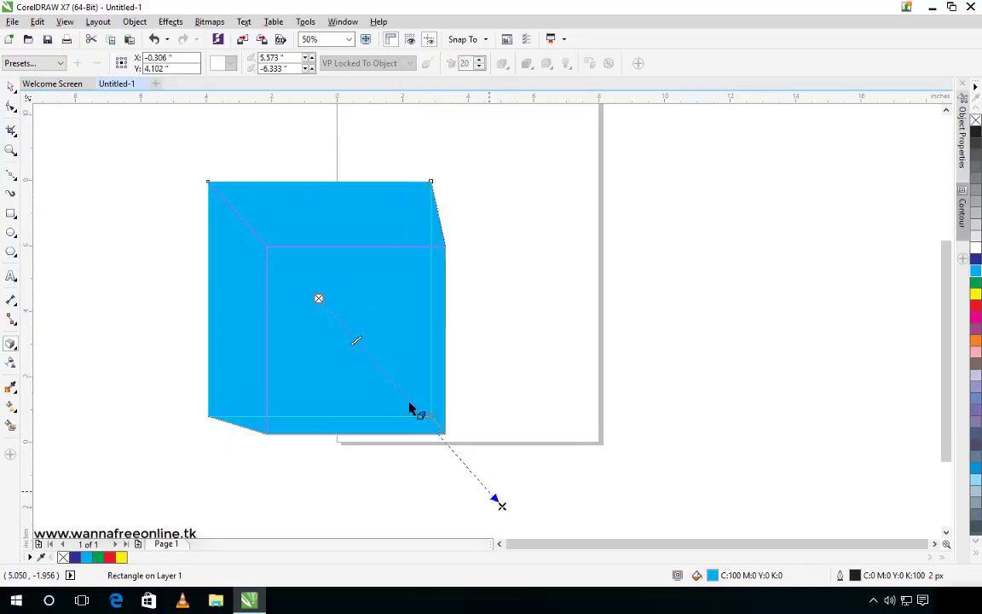
drag(354, 341, 445, 474)
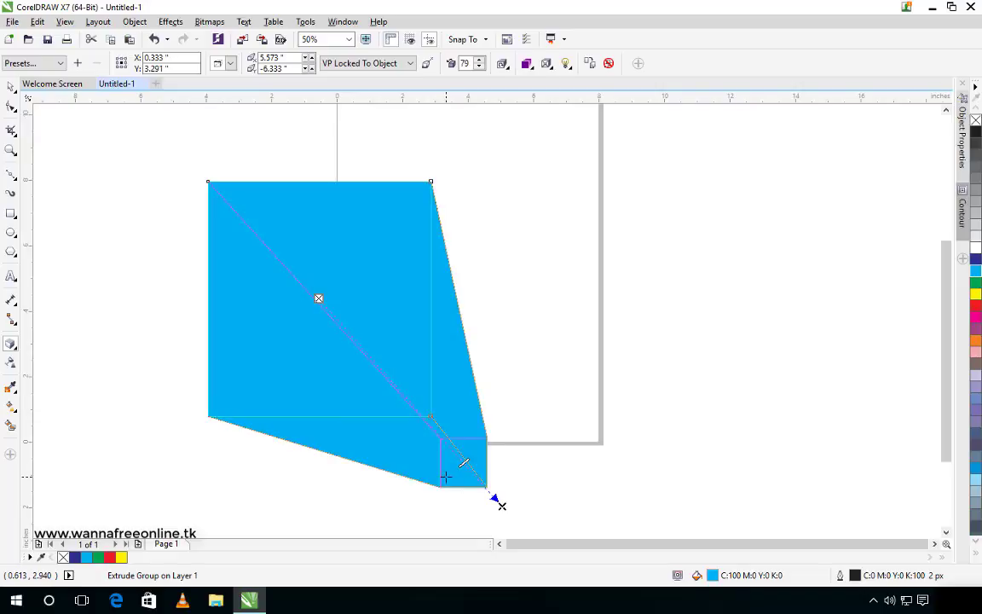
drag(349, 343, 343, 332)
drag(378, 371, 406, 399)
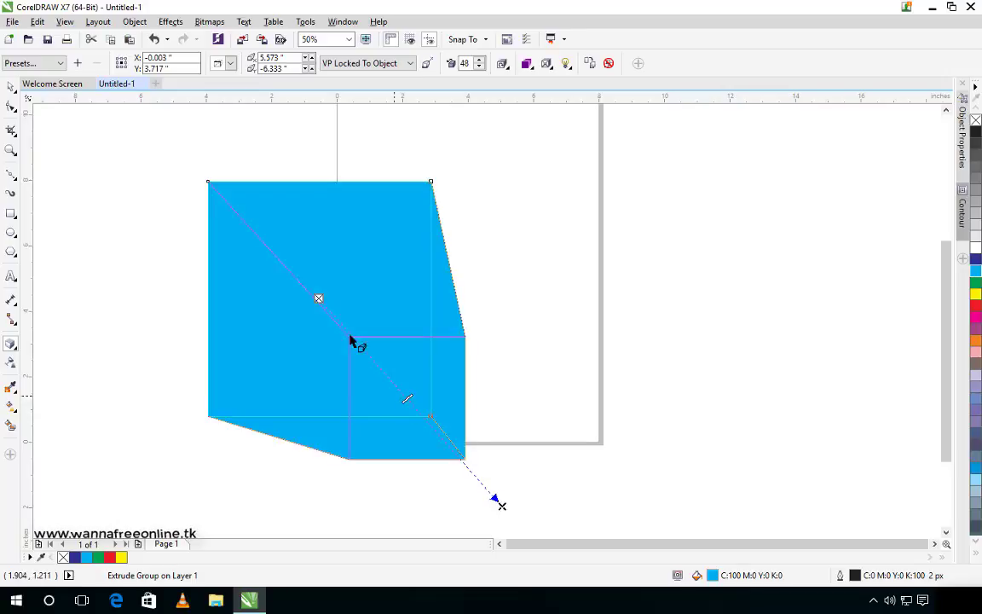
Break the extrusion apart from the front face and fill its grouped side faces with dark blue.
click(11, 86)
click(471, 339)
click(457, 357)
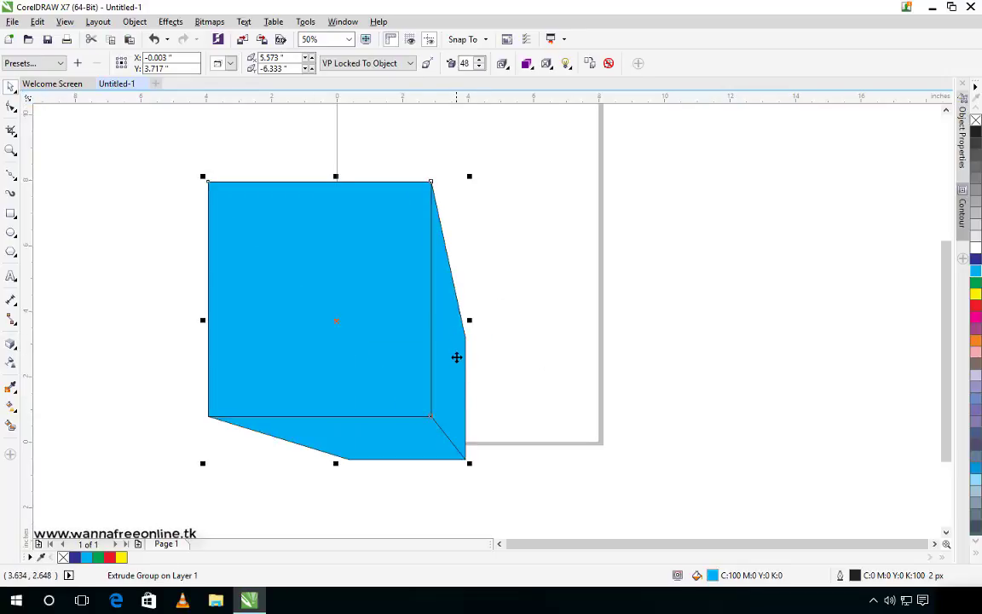
key(ctrl+k)
key(ctrl+g)
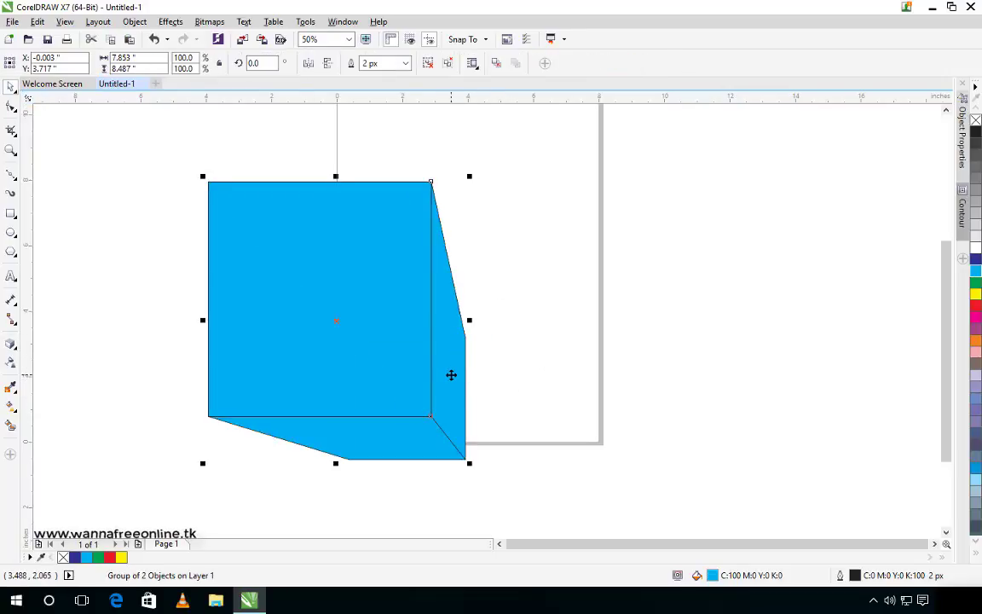
click(977, 260)
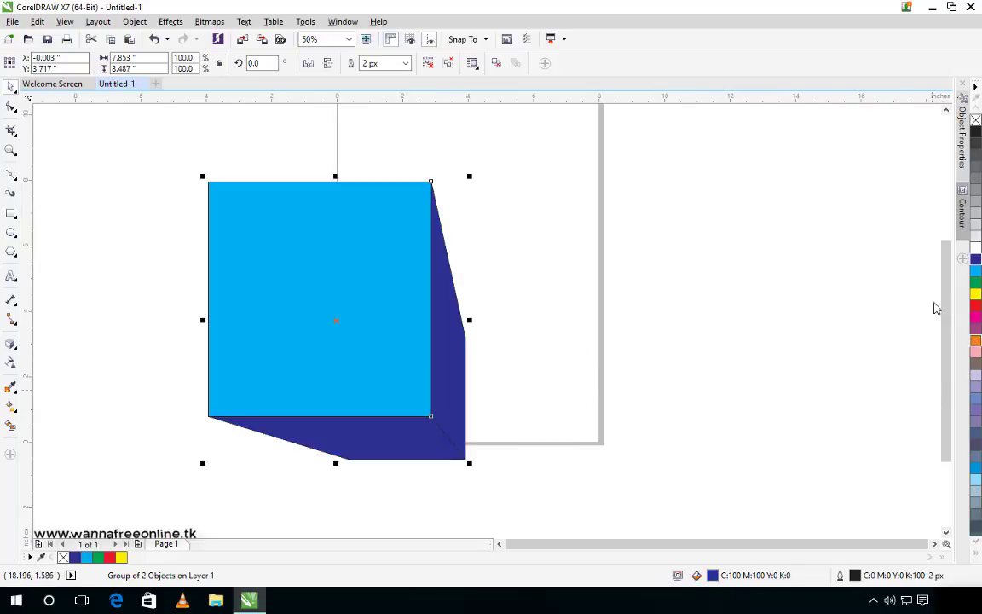
Try filling the grouped side faces with cyan and undo that fill.
click(976, 272)
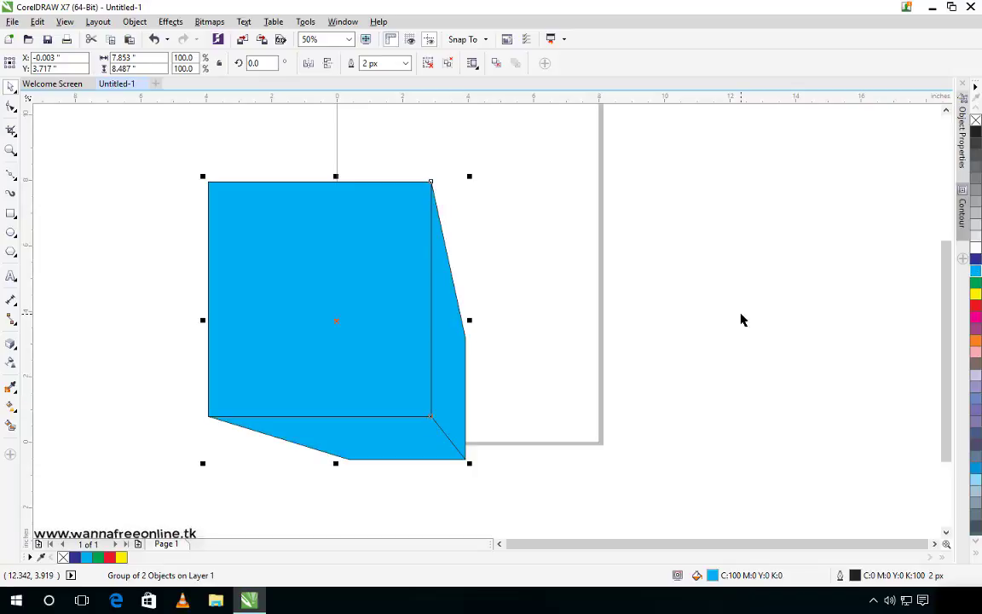
click(740, 320)
click(405, 382)
key(ctrl+z)
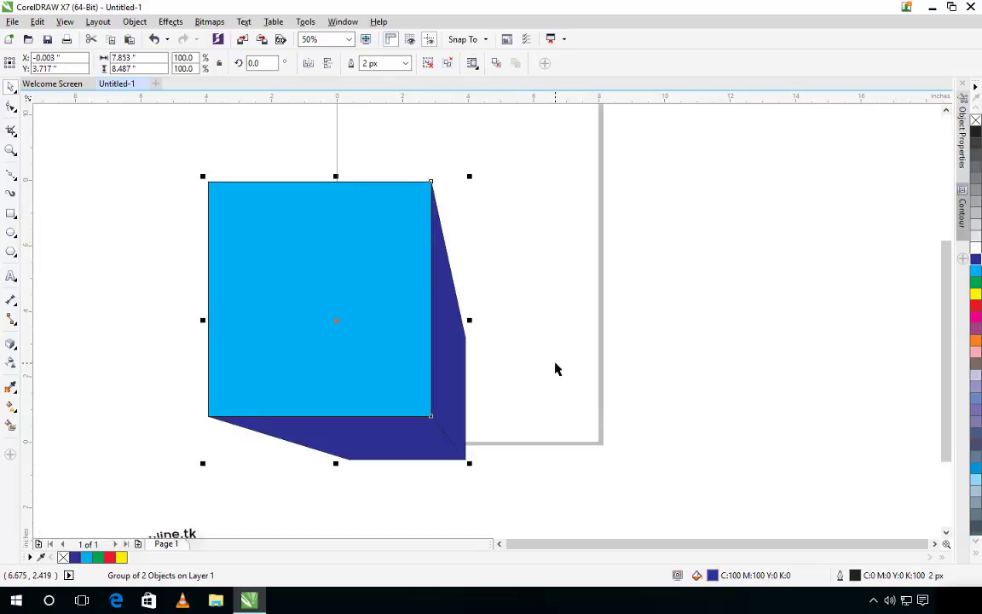
Ungroup the dark blue side faces and fill the bottom face with green.
click(494, 366)
click(388, 456)
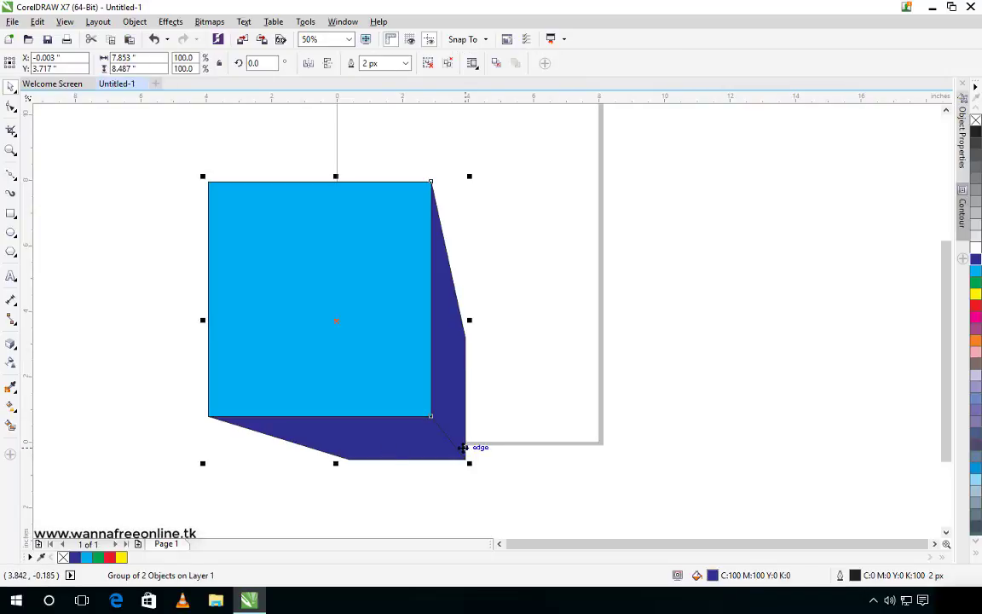
key(ctrl+u)
click(525, 469)
click(400, 445)
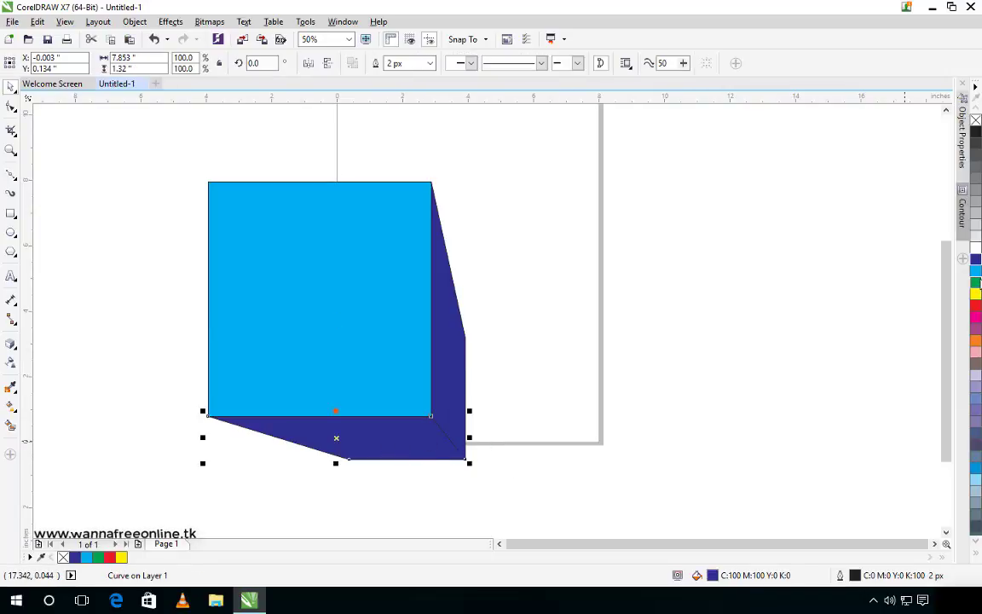
click(977, 282)
click(693, 357)
scroll(544, 427, down, 2)
scroll(483, 428, up, 2)
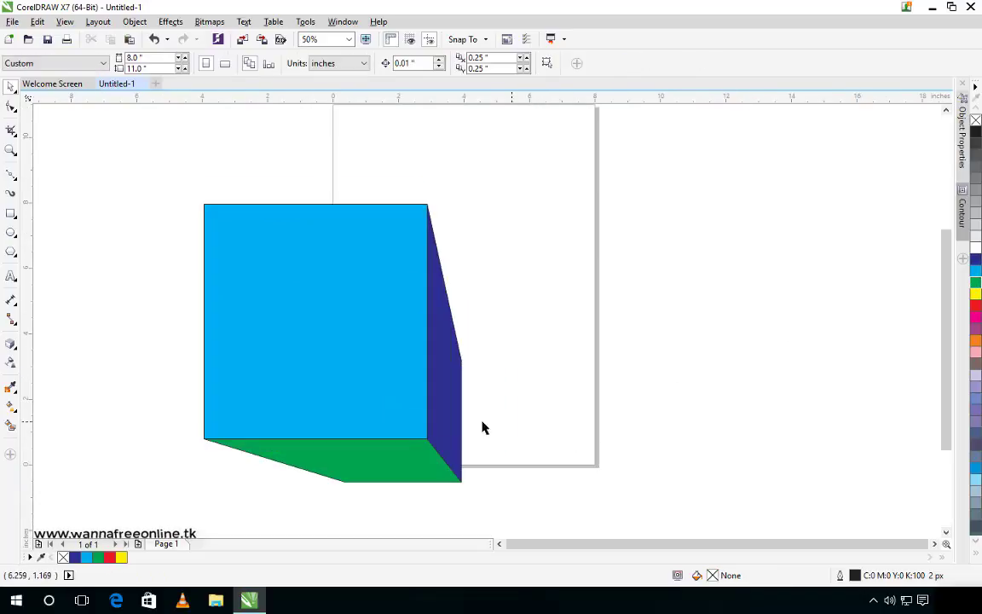
Remove the dark blue side face by deleting its selected nodes with the Shape tool.
drag(454, 445, 452, 445)
key(F10)
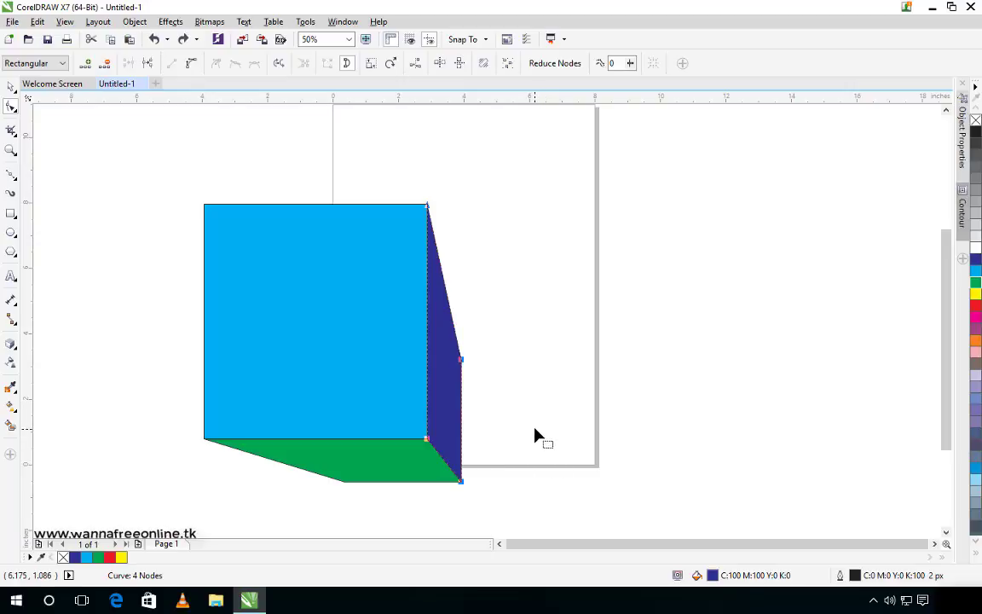
key(Delete)
key(space)
Delete the remaining cyan front face and green bottom face together.
drag(149, 160, 486, 503)
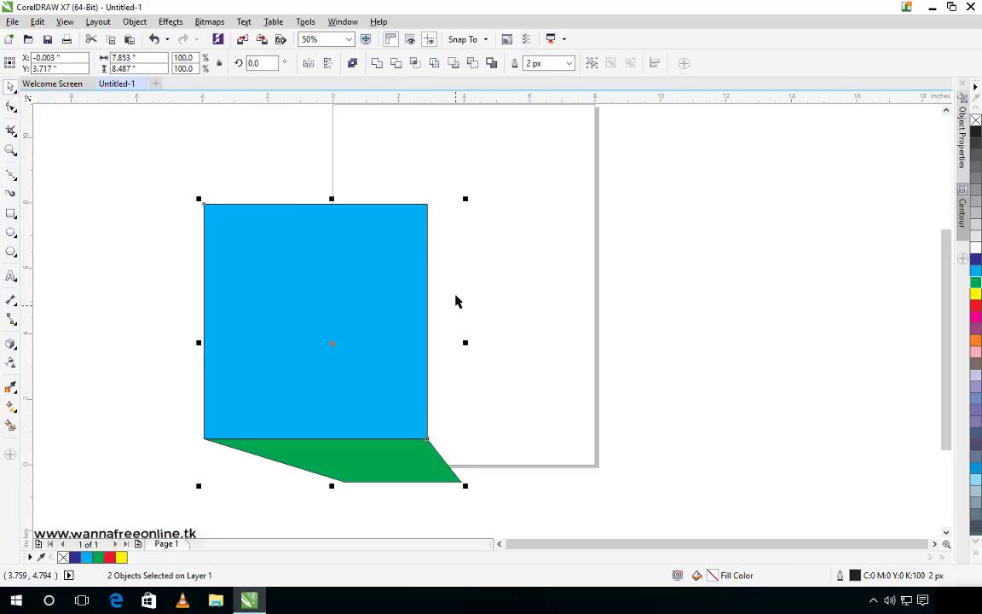
key(Delete)
scroll(464, 242, up, 1)
scroll(465, 242, down, 3)
scroll(465, 241, up, 3)
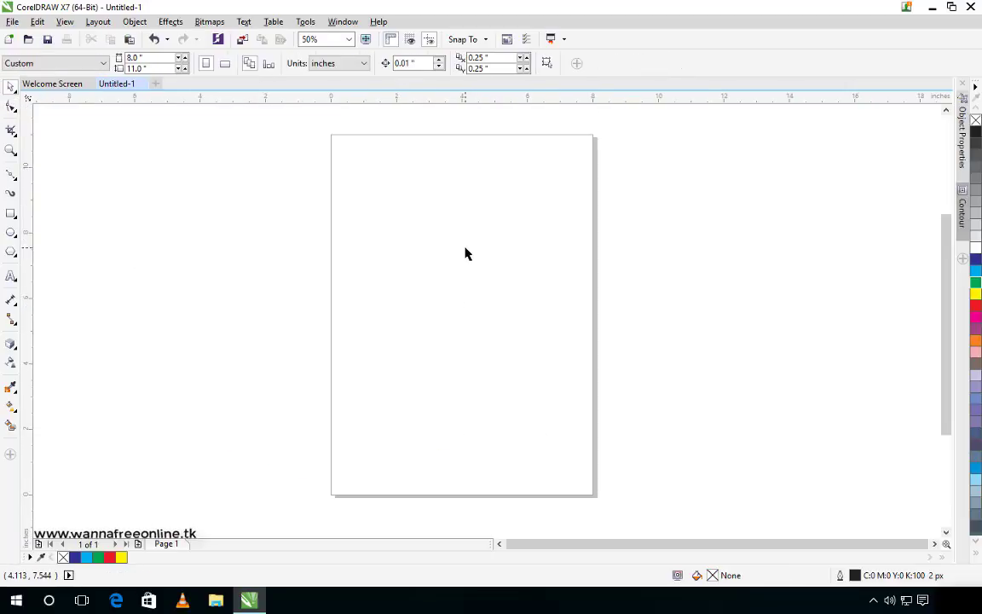
scroll(469, 247, down, 1)
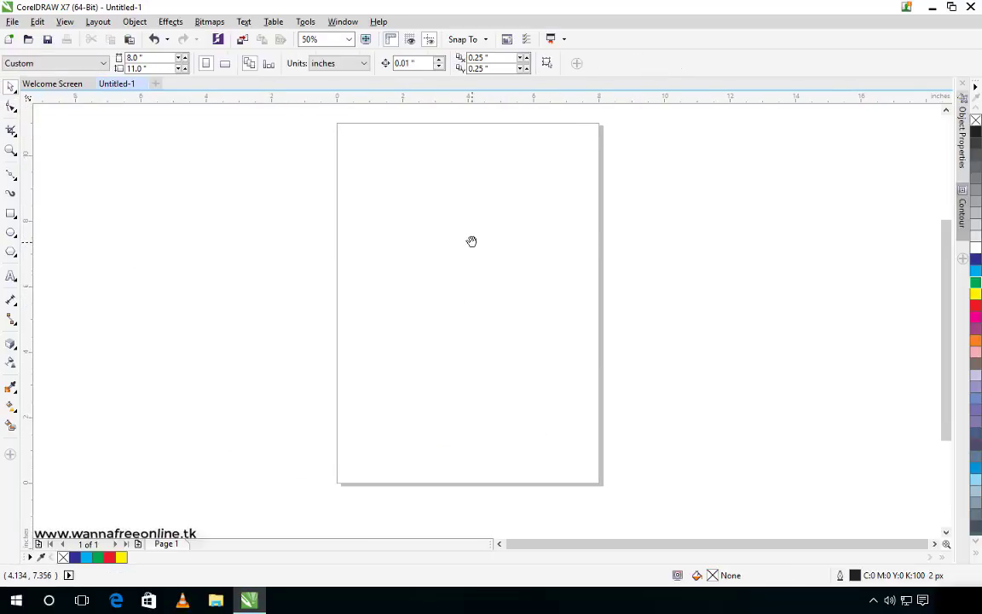
click(15, 393)
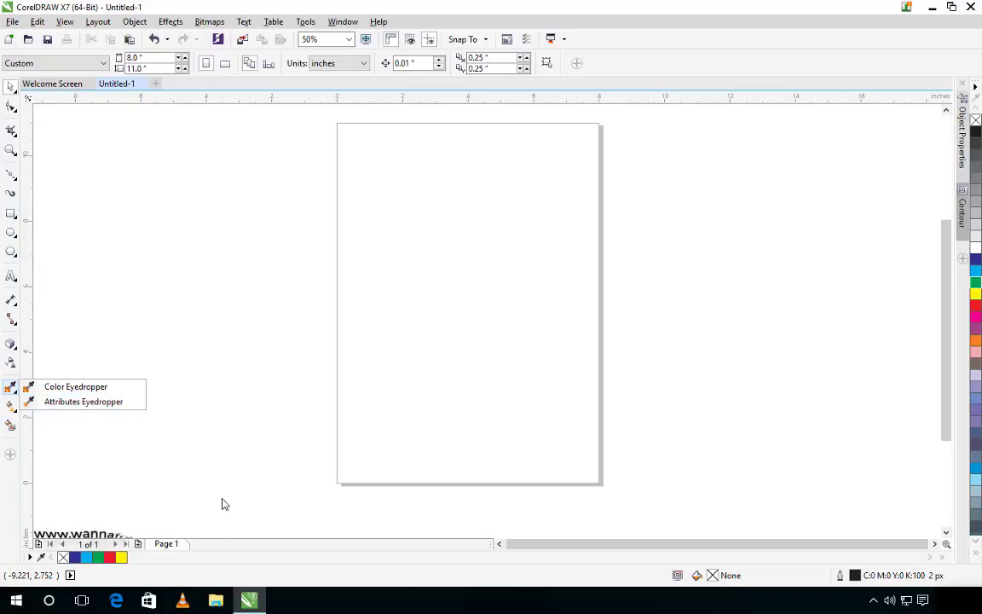
click(4, 407)
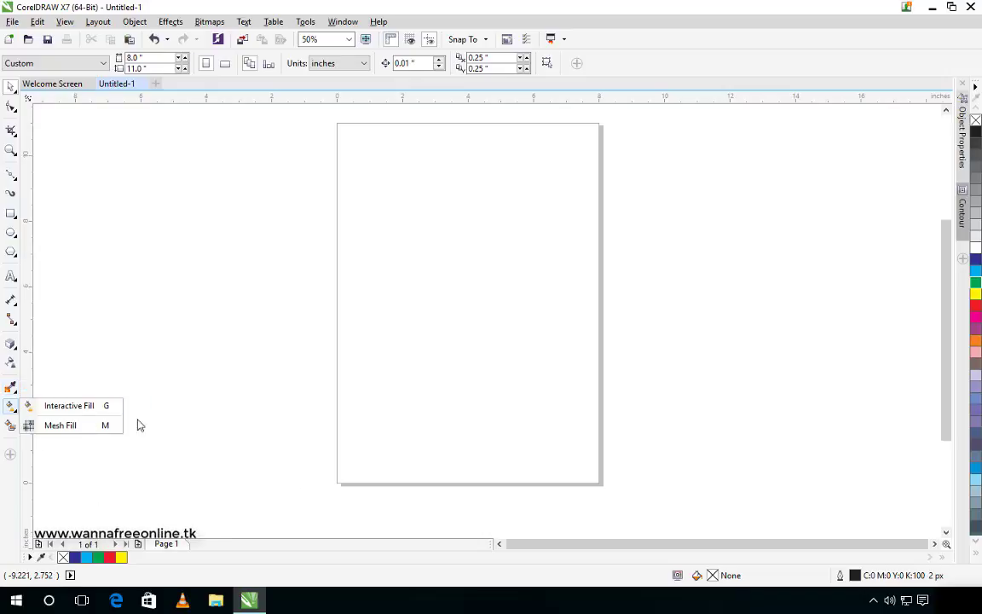
click(11, 388)
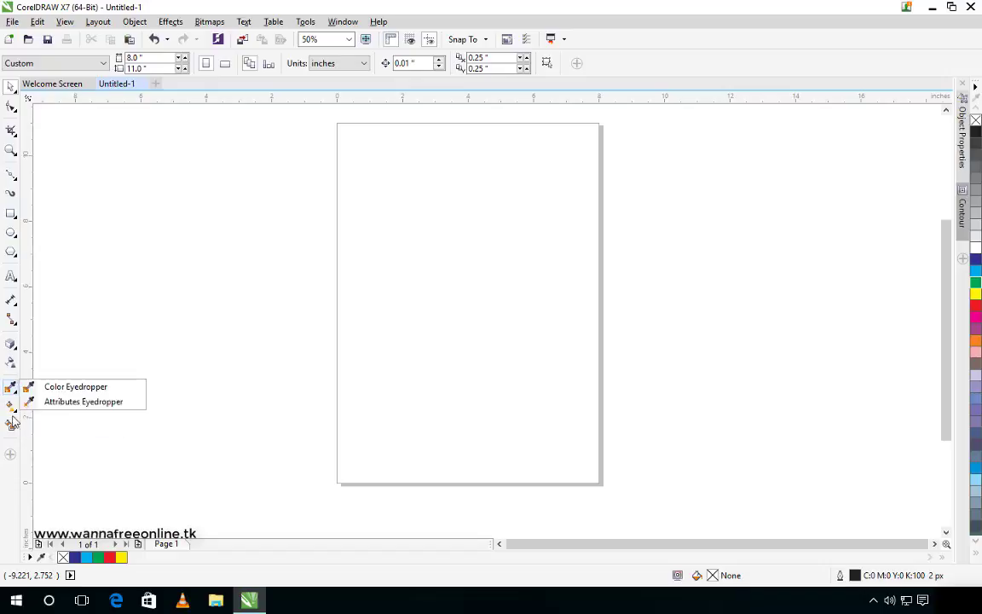
click(11, 388)
click(11, 389)
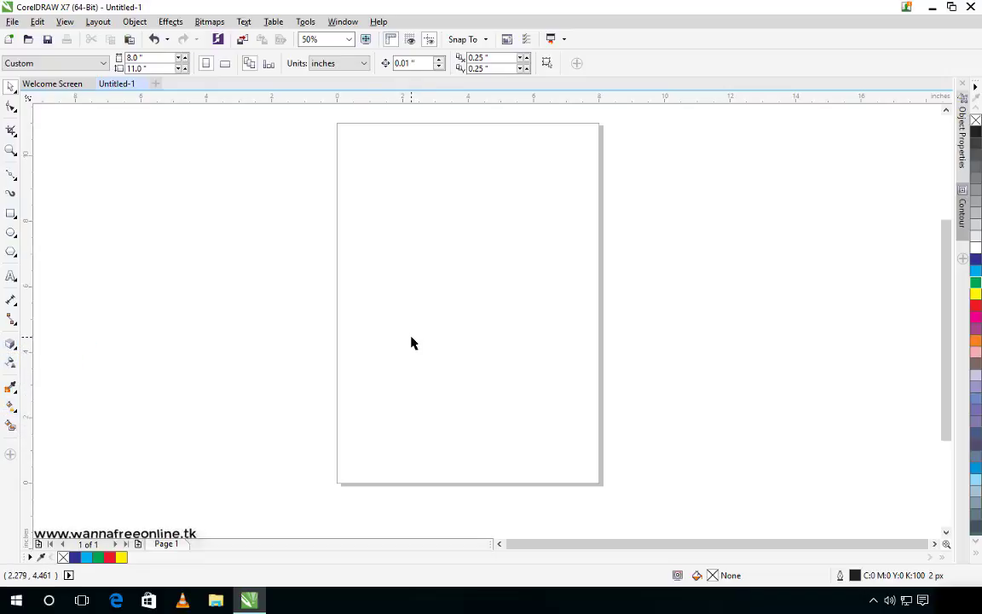
click(201, 23)
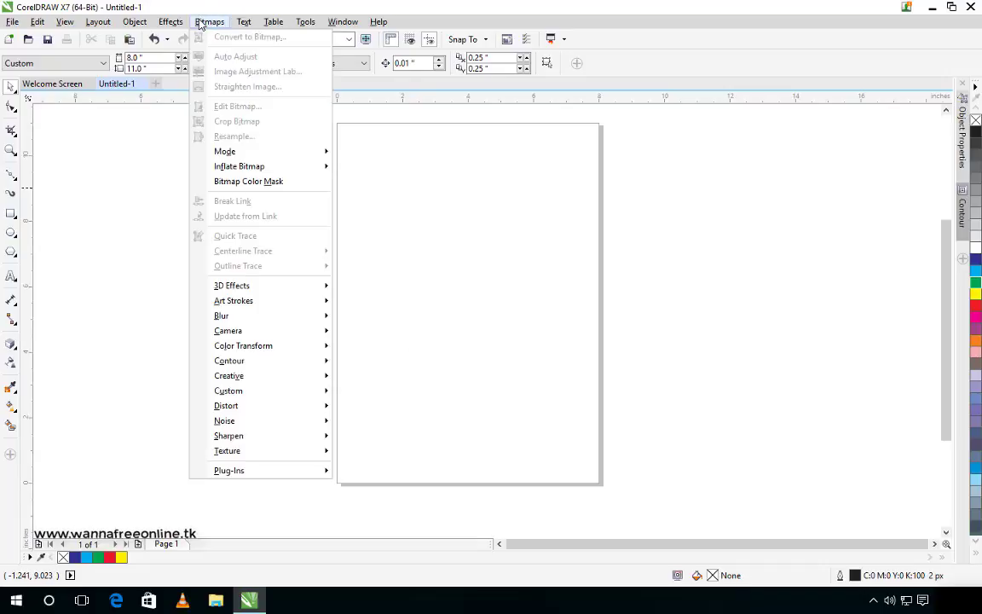
mouse_move(168, 24)
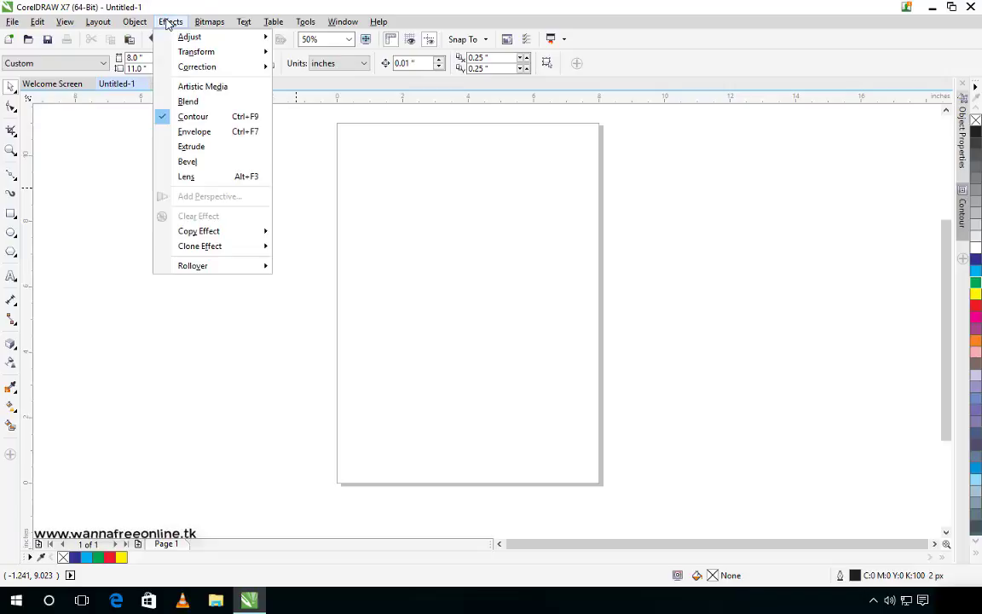
mouse_move(226, 28)
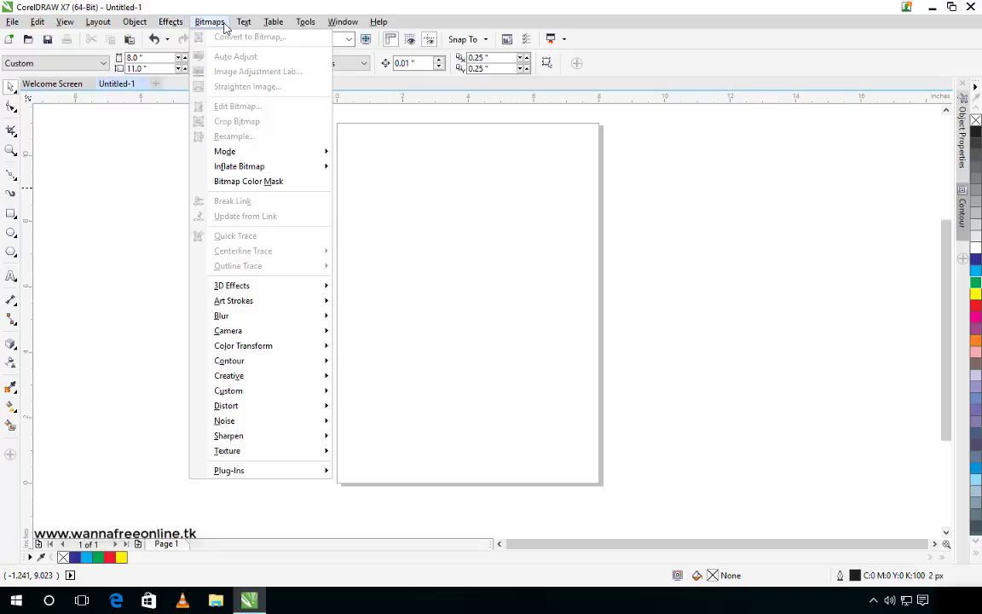
click(10, 95)
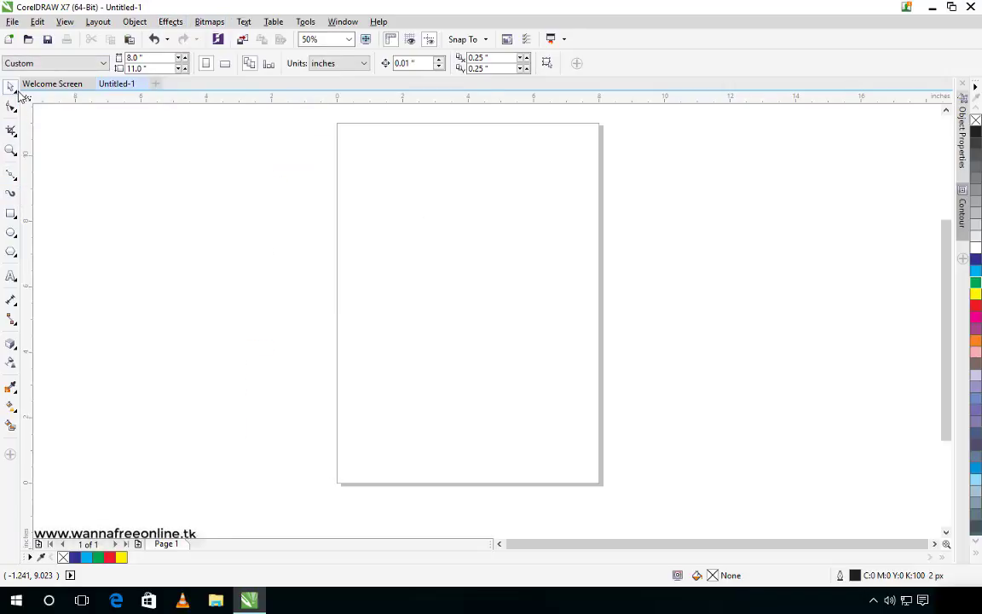
click(170, 21)
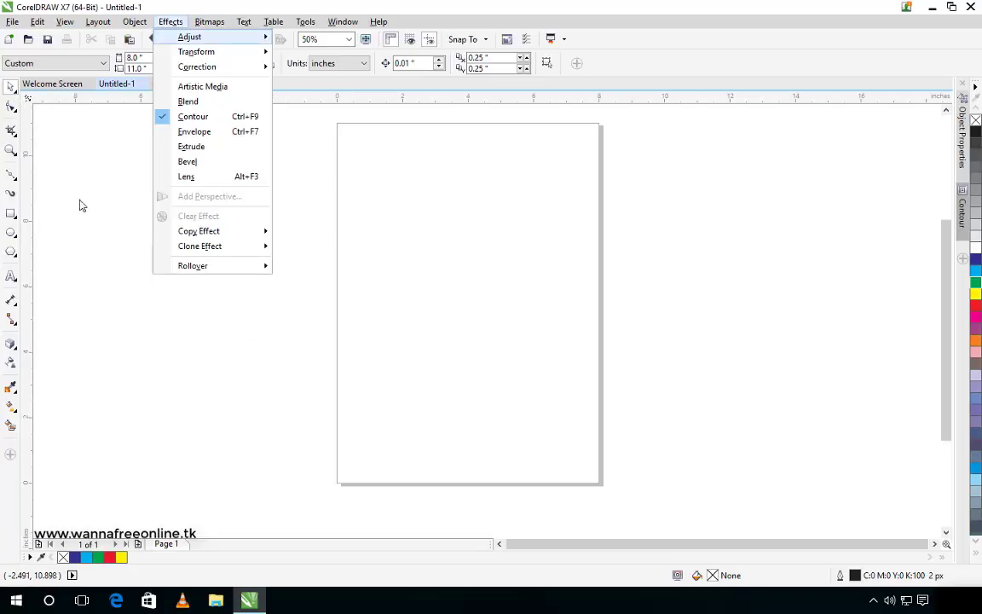
click(90, 120)
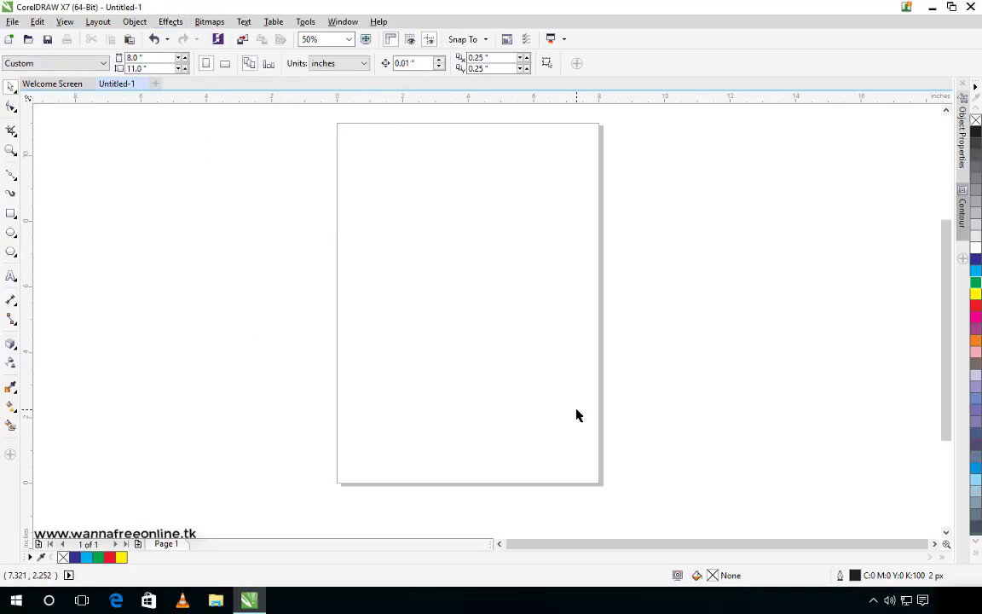